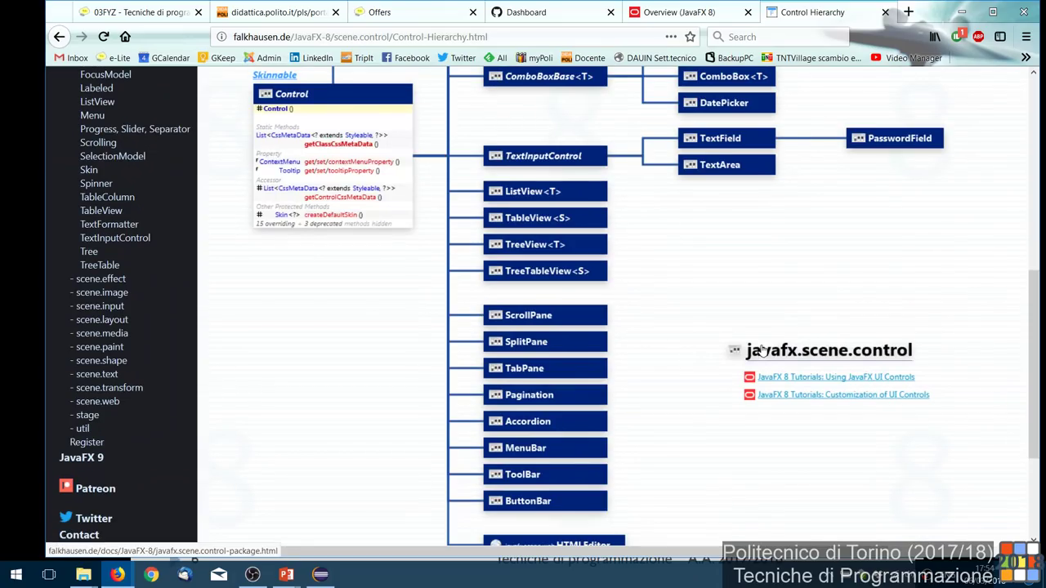
Step: Open the JavaFX 8 scene.control package overview and look over its class diagram thumbnails
{"action": "scroll", "coordinate": [672, 339], "scroll_direction": "up", "scroll_amount": 5}
{"action": "scroll", "coordinate": [673, 338], "scroll_direction": "up", "scroll_amount": 2}
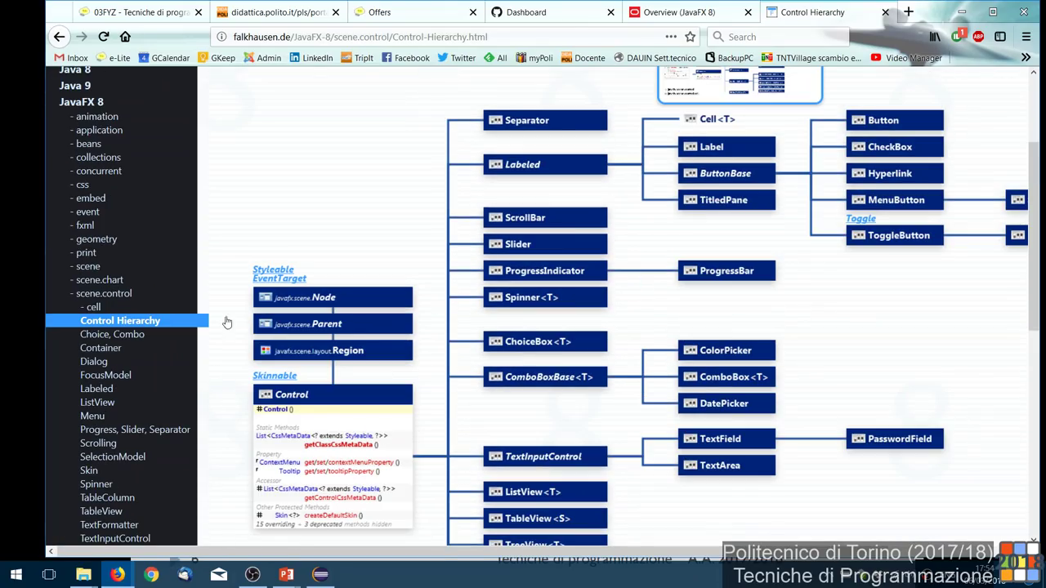
{"action": "left_click", "coordinate": [97, 299]}
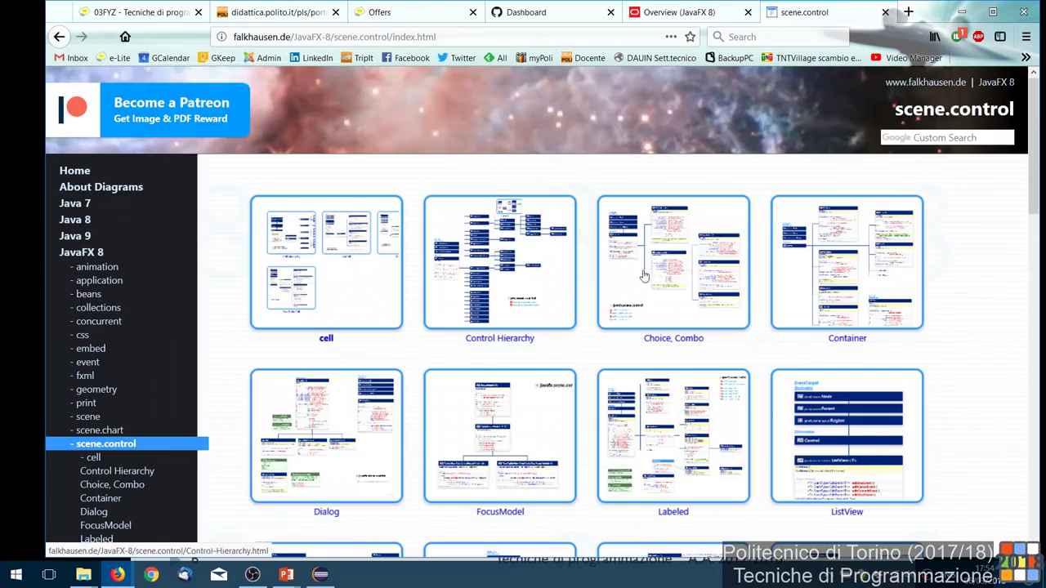
{"action": "scroll", "coordinate": [752, 300], "scroll_direction": "down", "scroll_amount": 2}
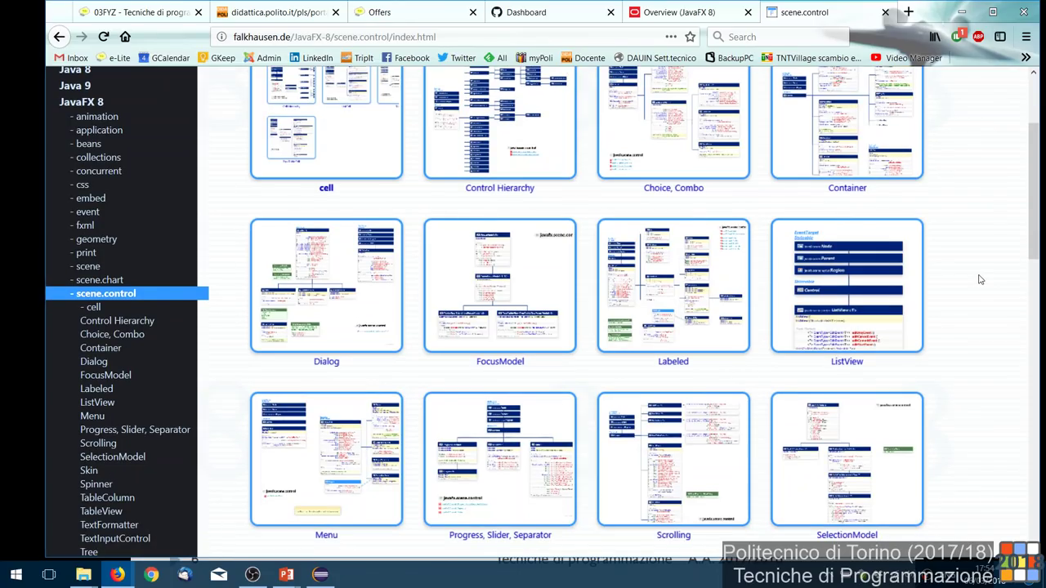
Step: Switch to the PowerPoint slideshow and advance to the "Example application structure" slide, returning to the browser when finished
{"action": "key", "text": "alt+Tab"}
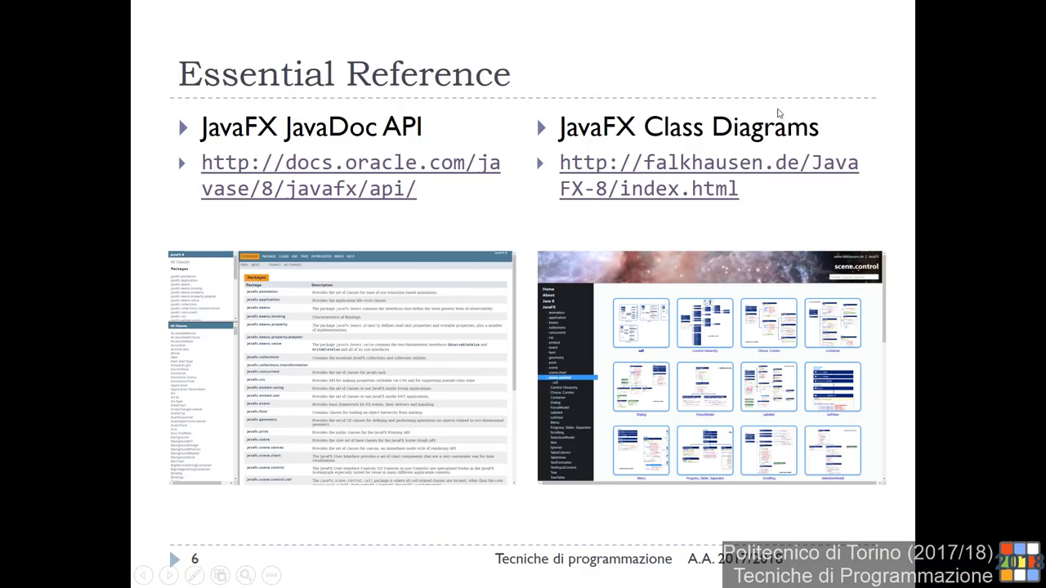
{"action": "key", "text": "Right"}
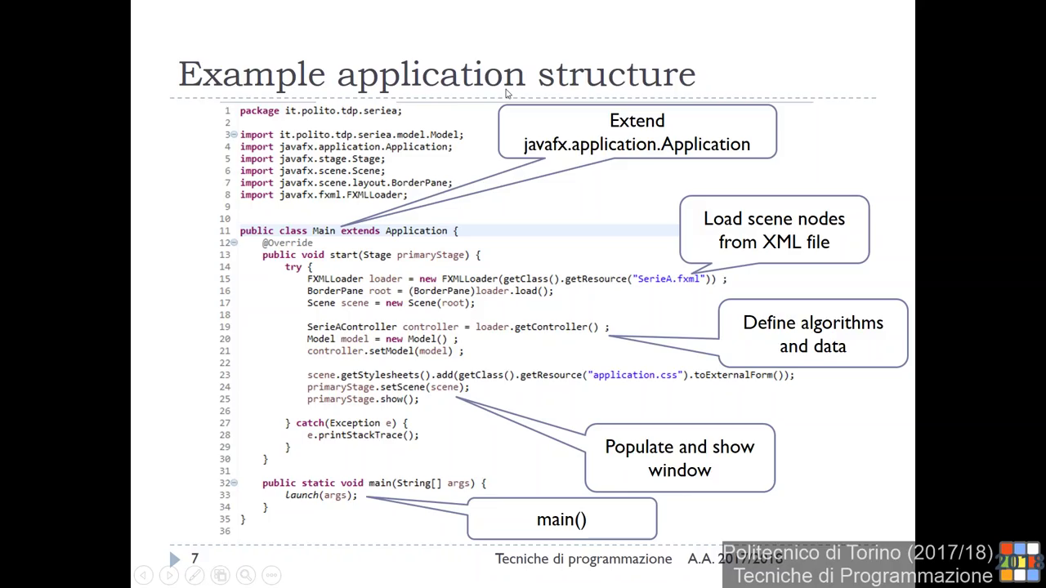
{"action": "key", "text": "alt+Tab"}
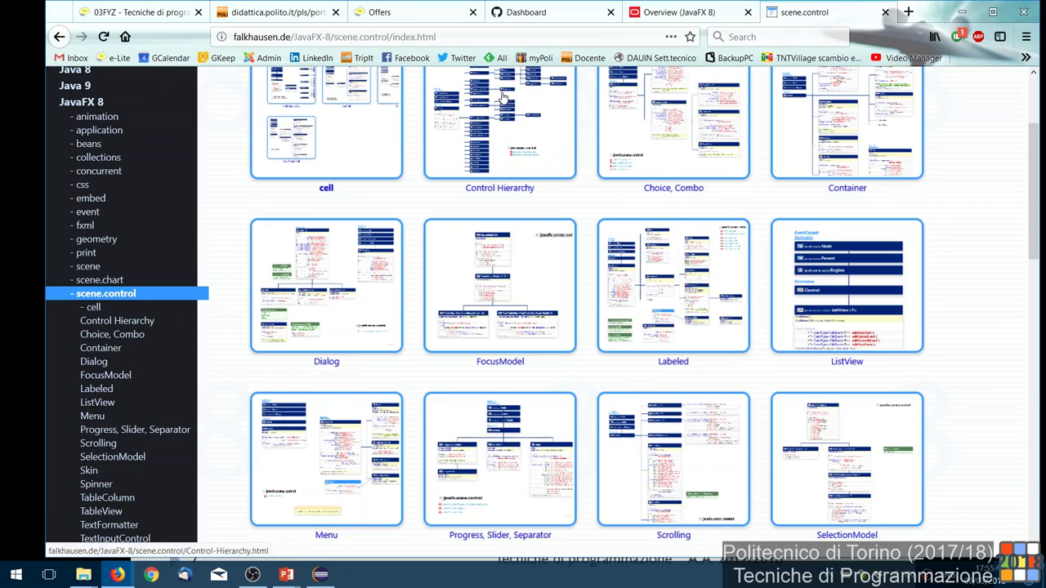
Step: Switch to Eclipse and open the New Project wizard, enlarging its dialog to fit the whole wizard list
{"action": "left_click", "coordinate": [321, 574]}
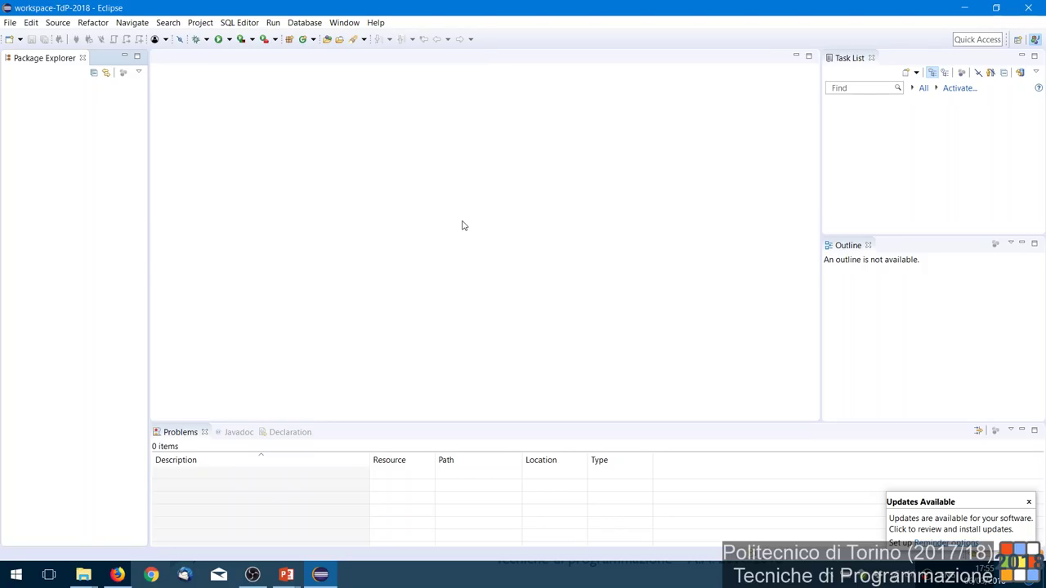
{"action": "left_click", "coordinate": [375, 22]}
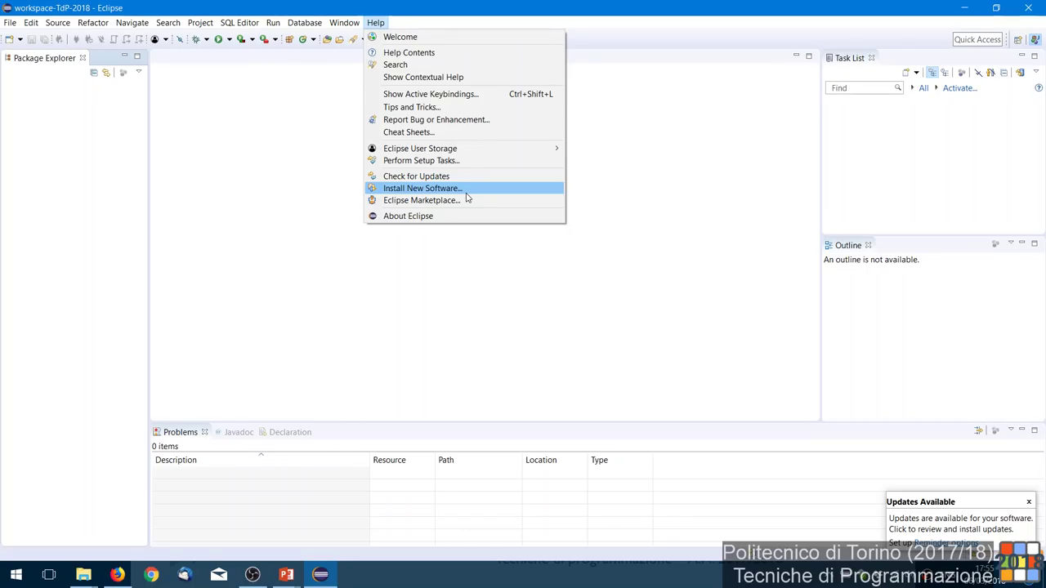
{"action": "left_click", "coordinate": [312, 143]}
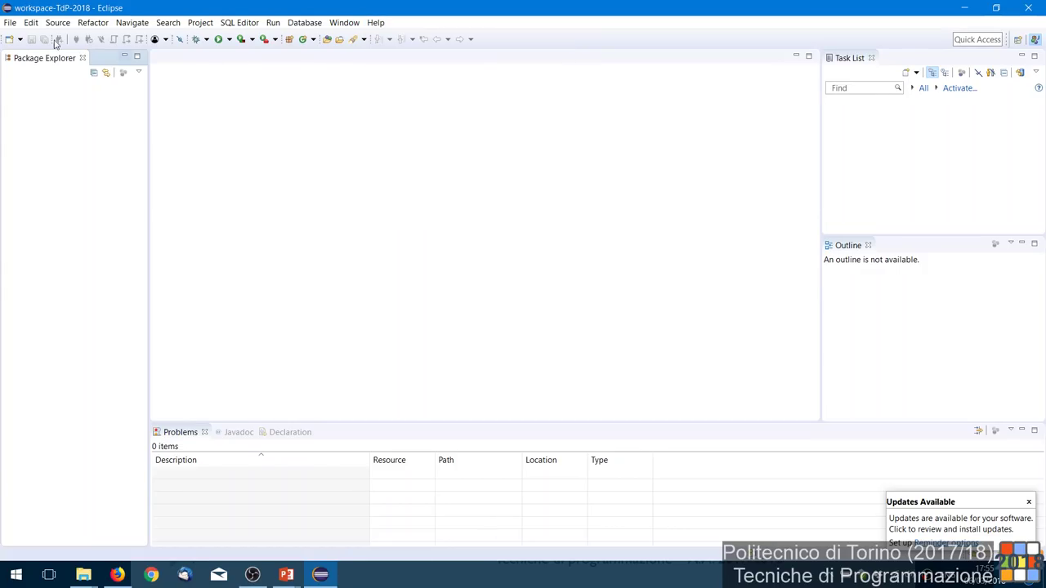
{"action": "left_click", "coordinate": [10, 23]}
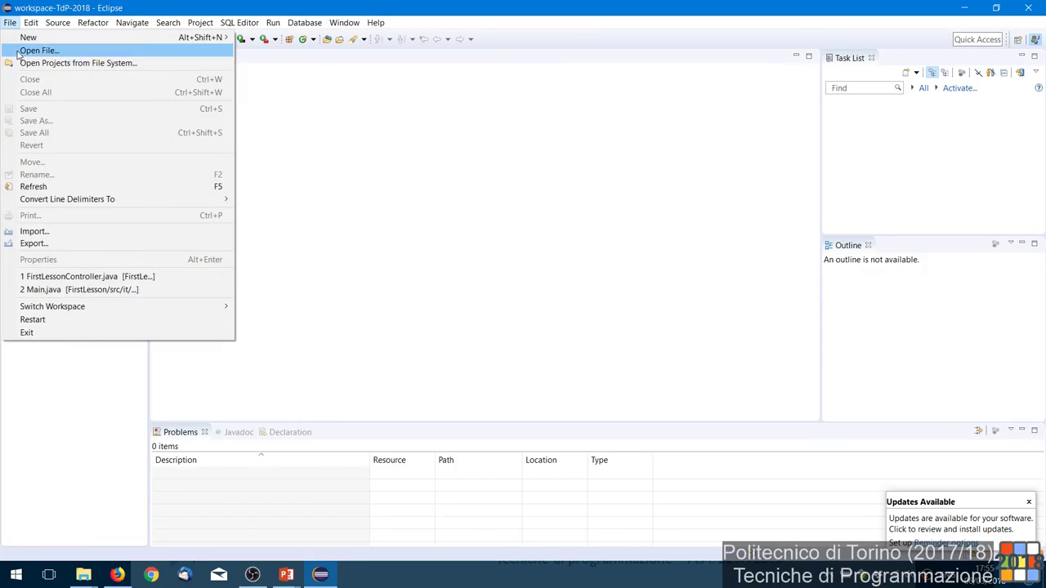
{"action": "mouse_move", "coordinate": [43, 44]}
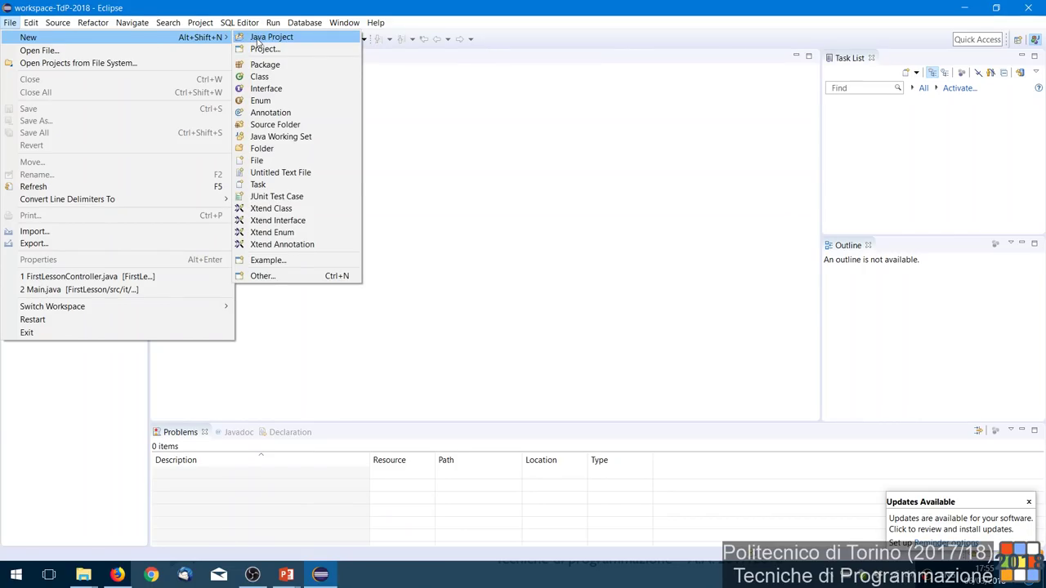
{"action": "left_click", "coordinate": [302, 53]}
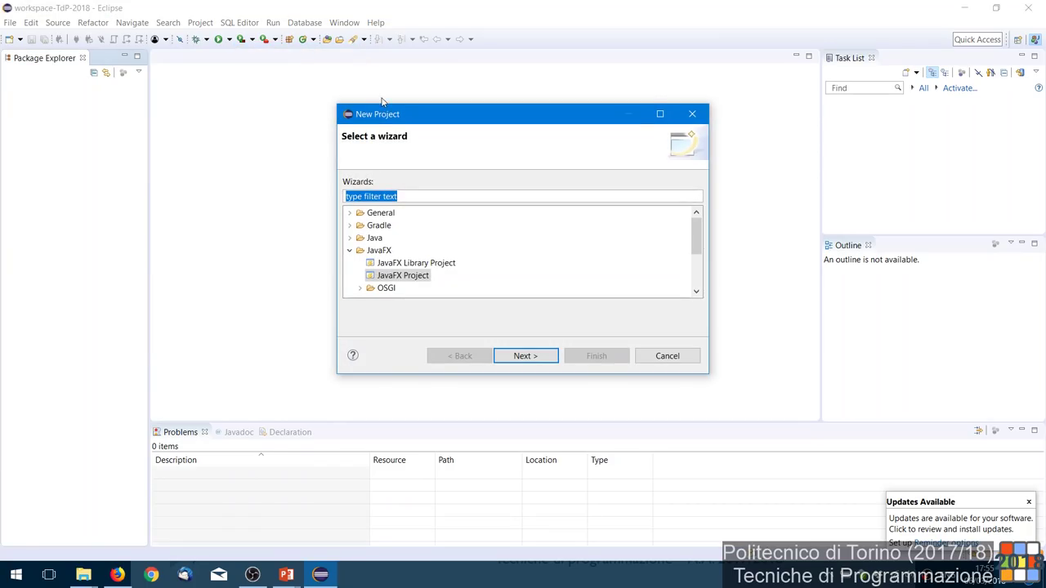
{"action": "left_click_drag", "start_coordinate": [392, 79], "coordinate": [381, 40]}
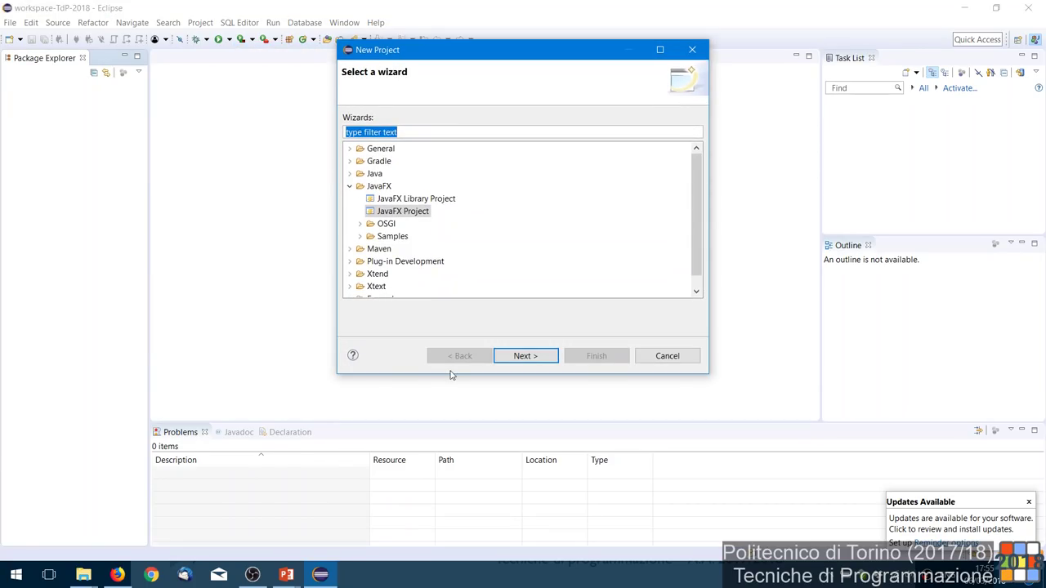
{"action": "left_click_drag", "start_coordinate": [450, 385], "coordinate": [449, 520]}
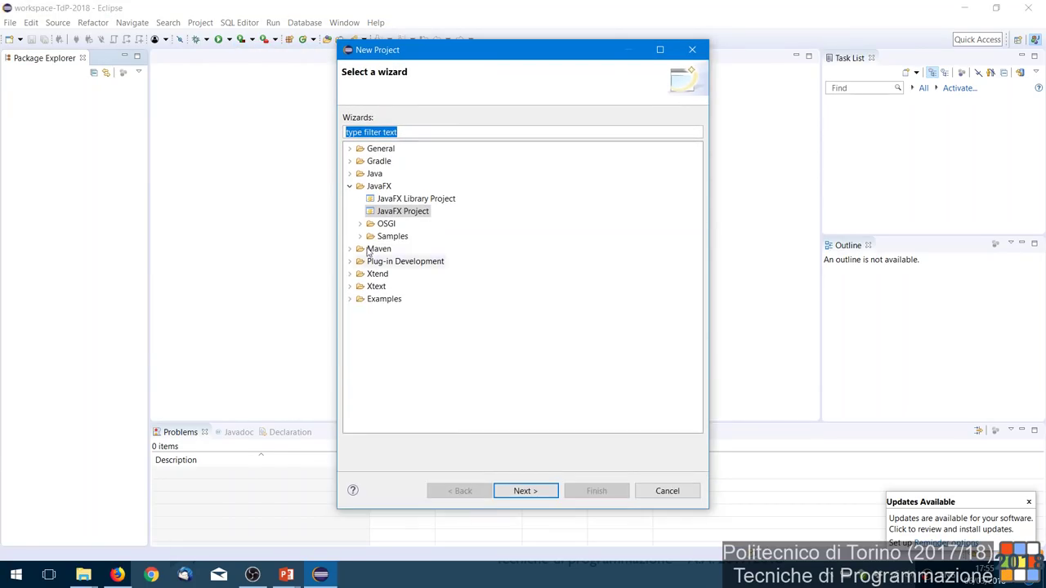
Step: Choose the JavaFX Project wizard rather than the plain Java Project and proceed to the project details
{"action": "left_click", "coordinate": [350, 174]}
{"action": "left_click", "coordinate": [372, 188]}
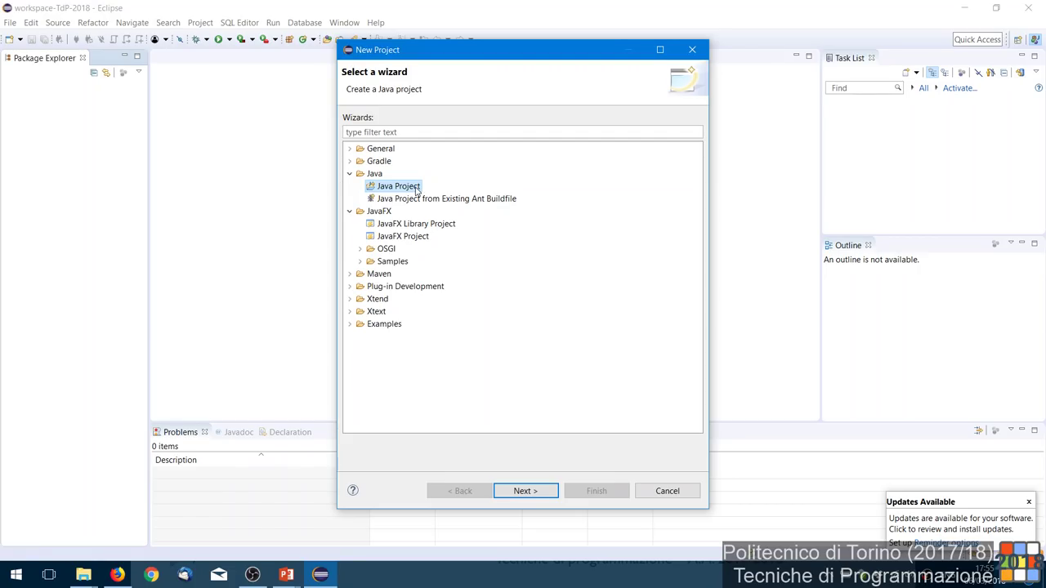
{"action": "left_click", "coordinate": [365, 214]}
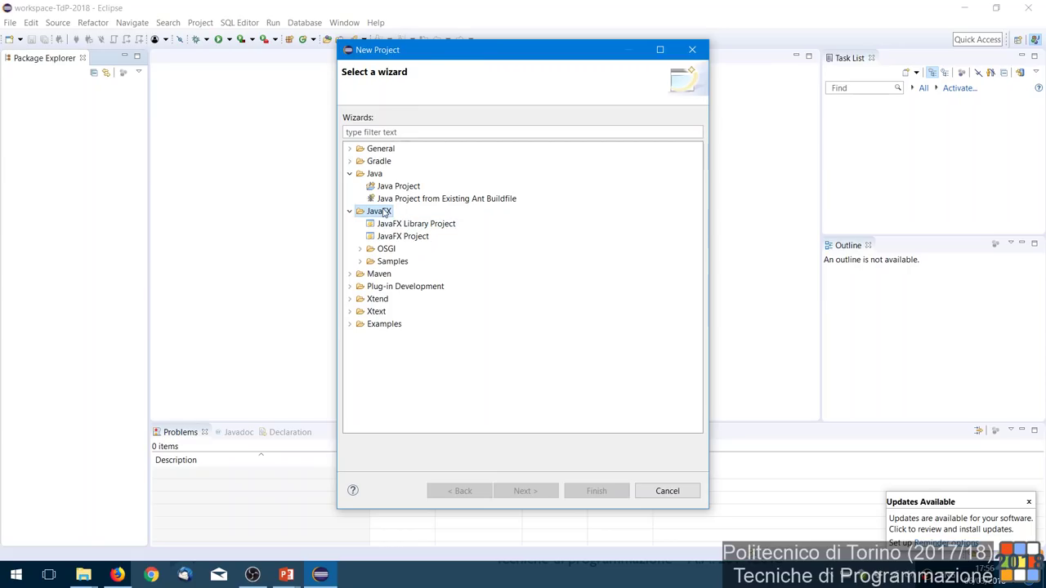
{"action": "left_click", "coordinate": [402, 237]}
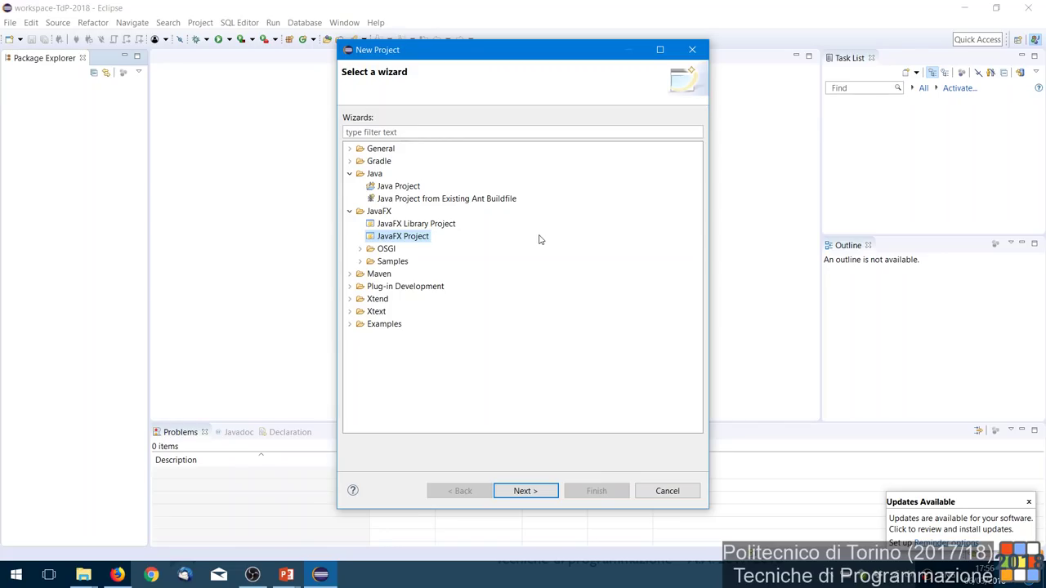
{"action": "left_click", "coordinate": [520, 491]}
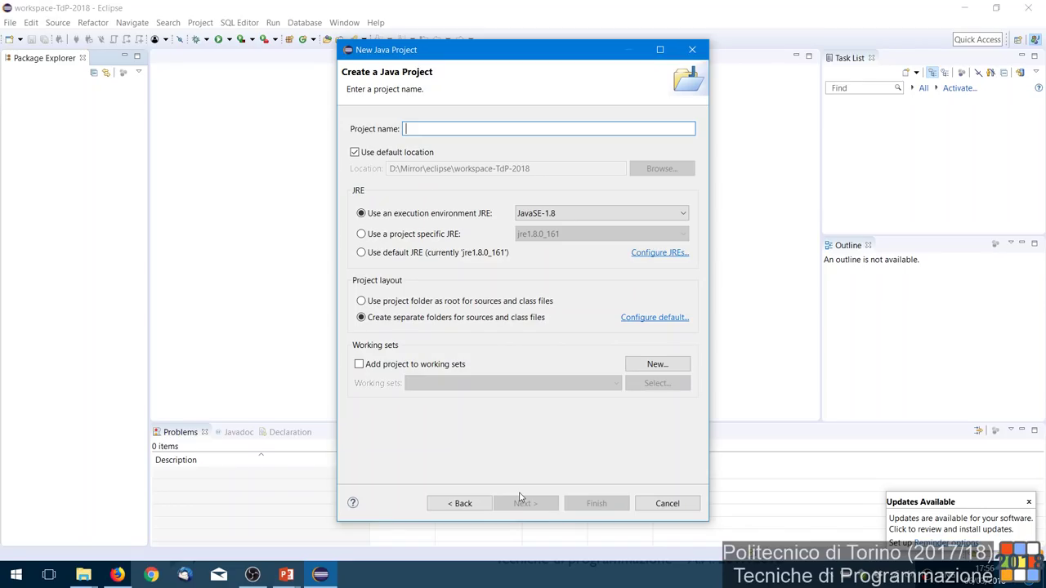
Step: Name the project HelloMe and keep JavaSE-1.8 as its execution environment
{"action": "type", "text": "Hell"}
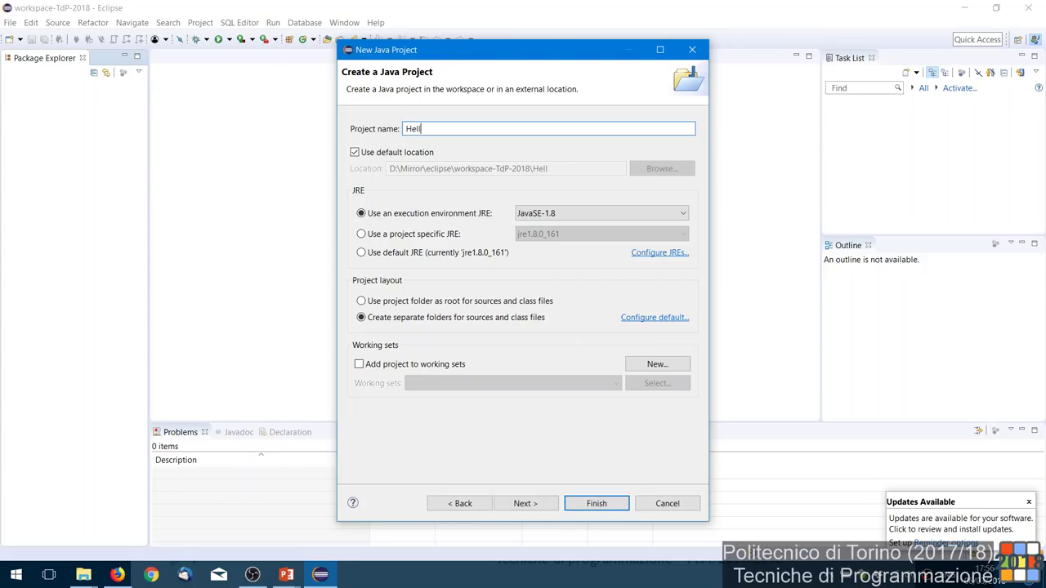
{"action": "type", "text": "oMw"}
{"action": "key", "text": "BackSpace"}
{"action": "type", "text": "e"}
{"action": "left_click", "coordinate": [572, 214]}
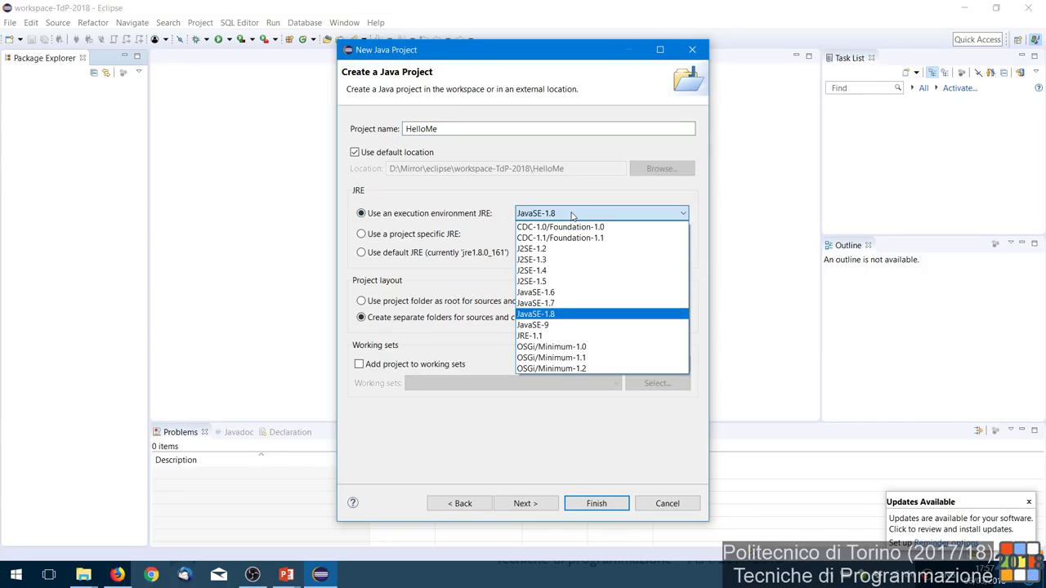
{"action": "left_click", "coordinate": [572, 214]}
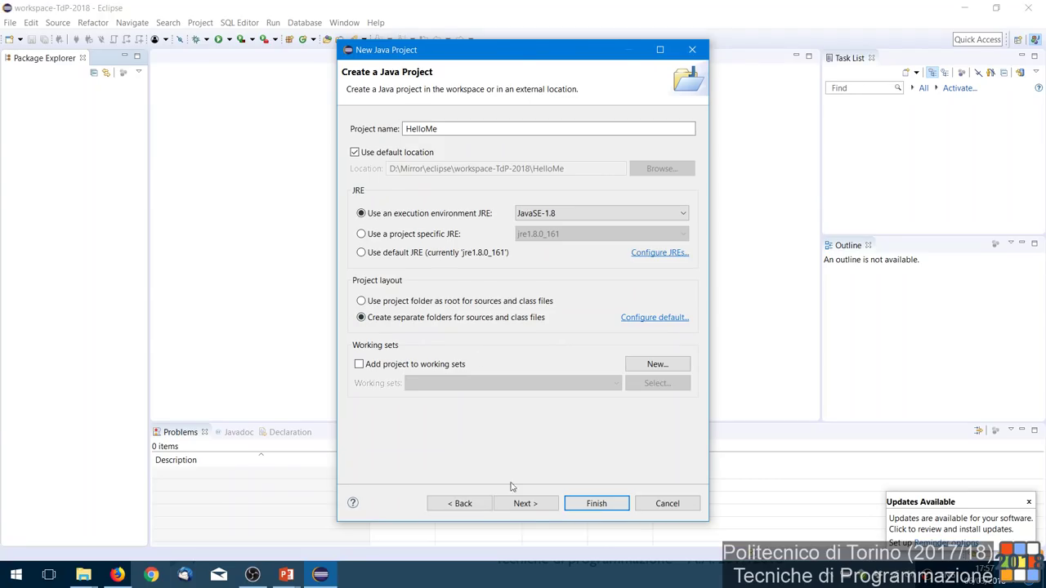
Step: Continue to the Java build settings and review the source, projects, libraries, and order and export settings
{"action": "left_click", "coordinate": [535, 505]}
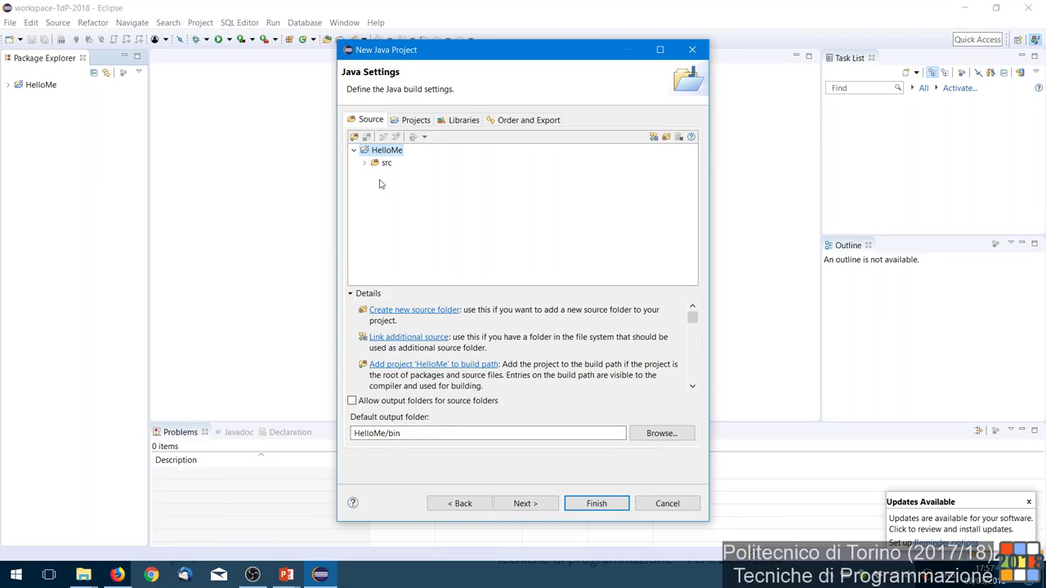
{"action": "left_click", "coordinate": [417, 121]}
{"action": "left_click", "coordinate": [458, 122]}
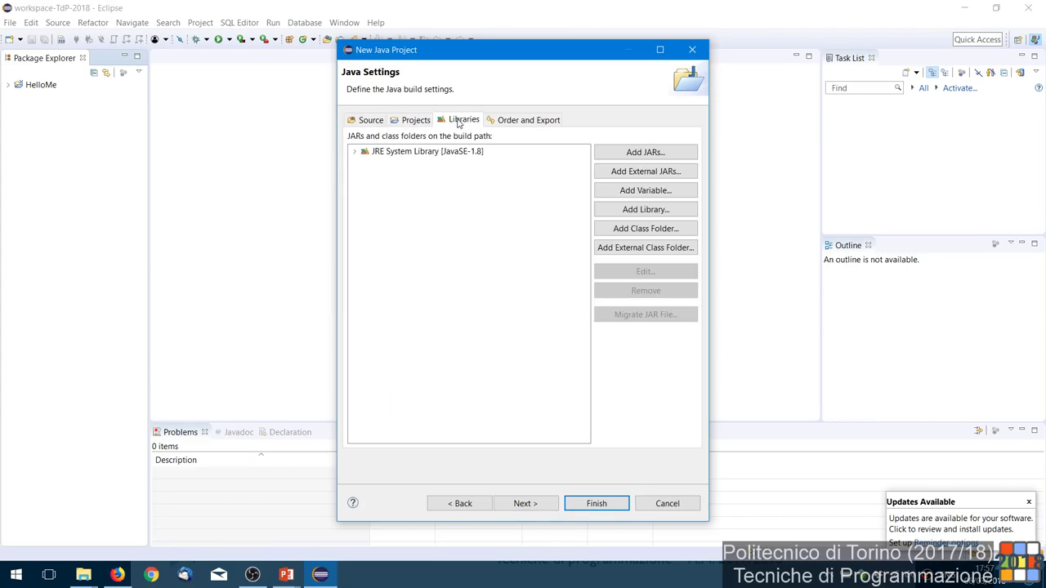
{"action": "left_click", "coordinate": [523, 121]}
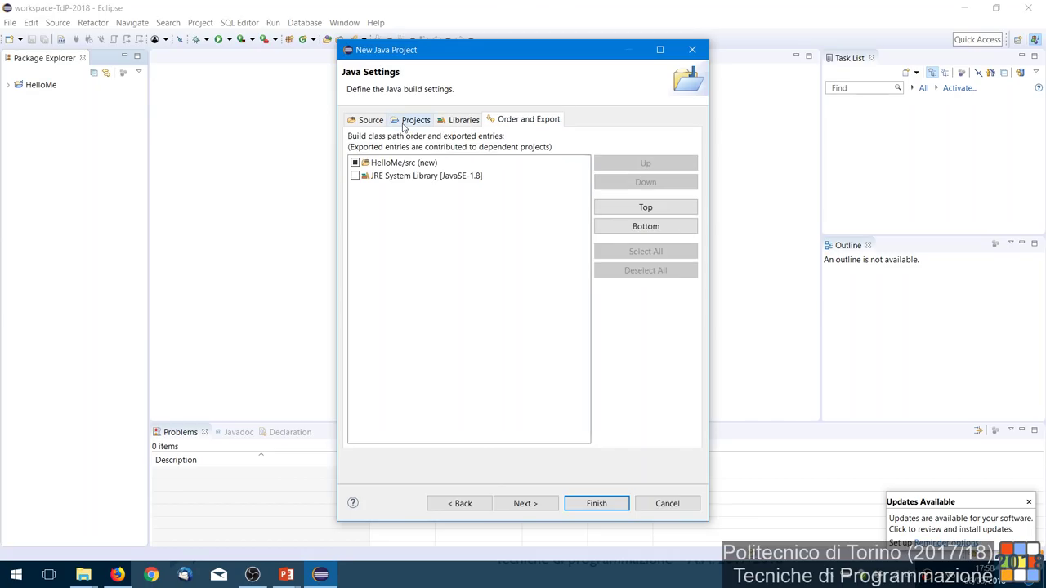
{"action": "left_click", "coordinate": [368, 120]}
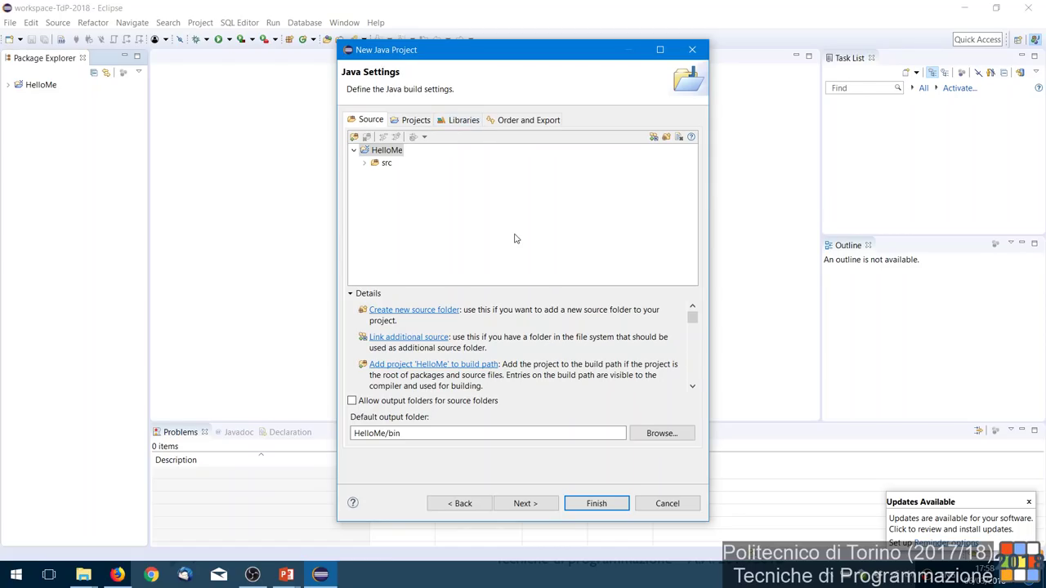
Step: Continue to the JavaFX application settings and set the package name to it.polito.tdp.hellome
{"action": "left_click", "coordinate": [533, 505]}
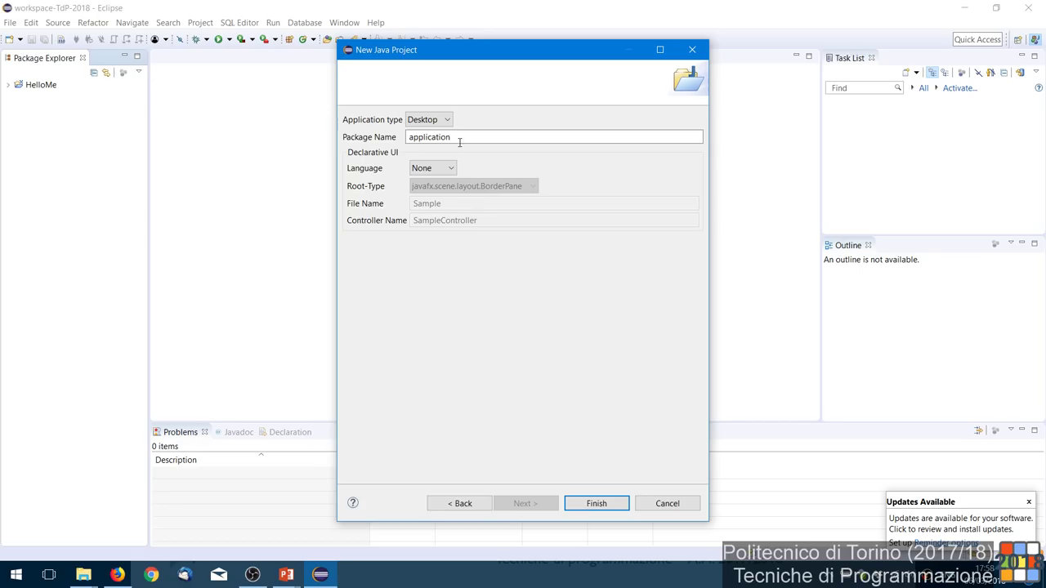
{"action": "left_click", "coordinate": [459, 140]}
{"action": "double_click", "coordinate": [470, 139]}
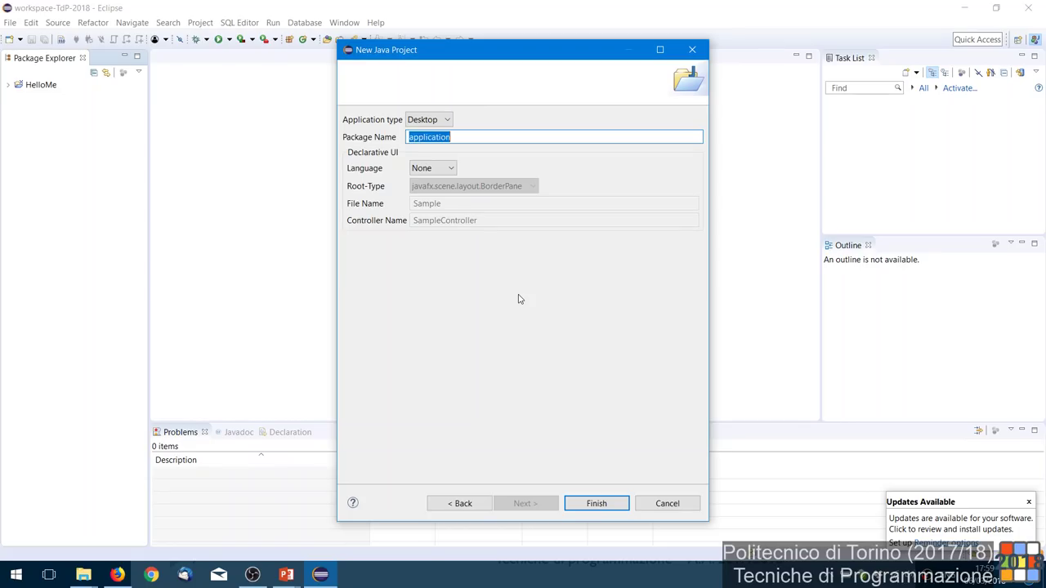
{"action": "type", "text": "it.polito.tdp."}
{"action": "type", "text": "hello"}
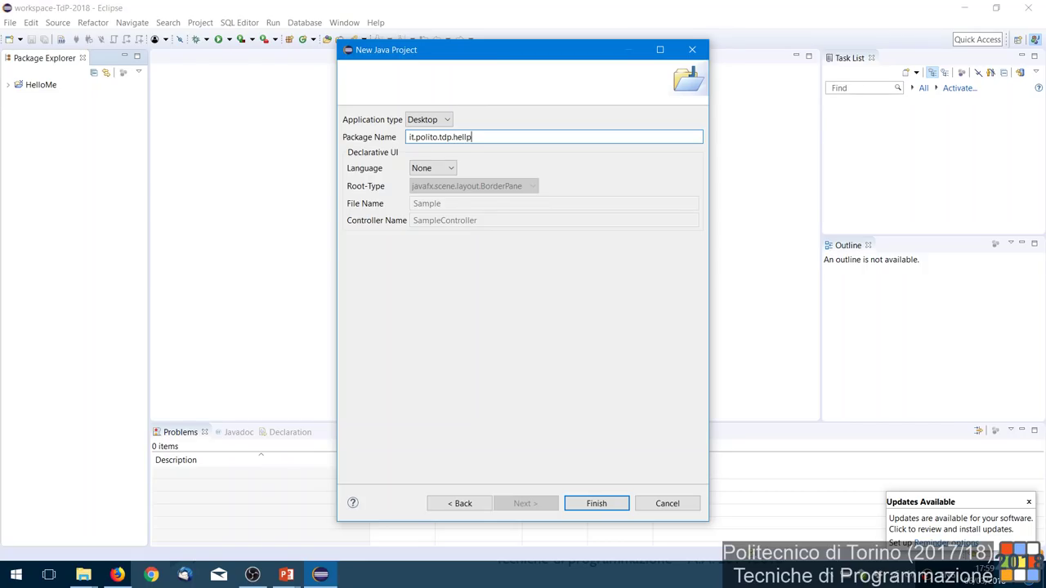
{"action": "type", "text": "me"}
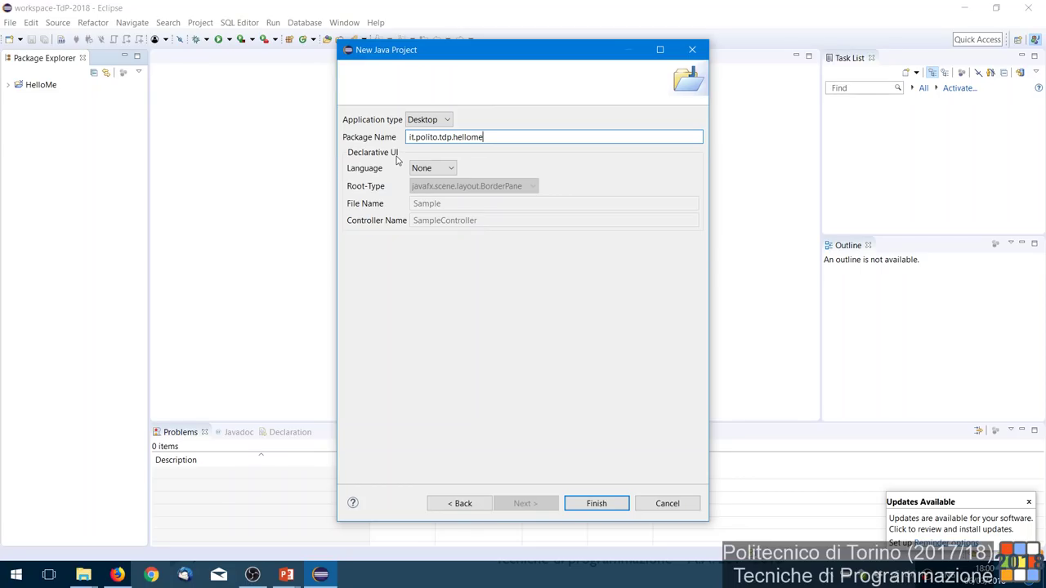
Step: Set the declarative UI language to FXML, keeping javafx.scene.layout.BorderPane as the root type
{"action": "left_click", "coordinate": [452, 169]}
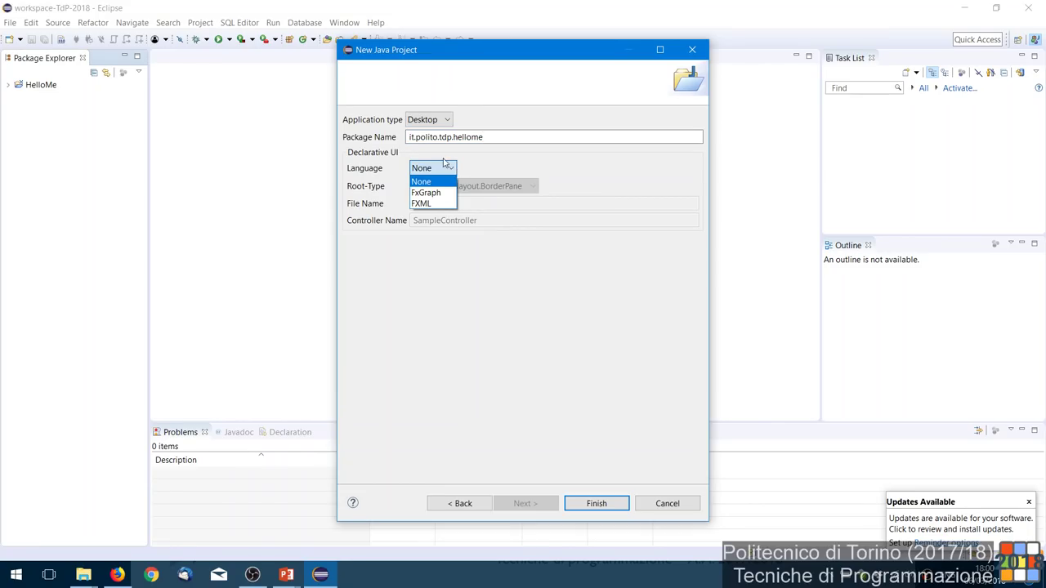
{"action": "left_click", "coordinate": [447, 204]}
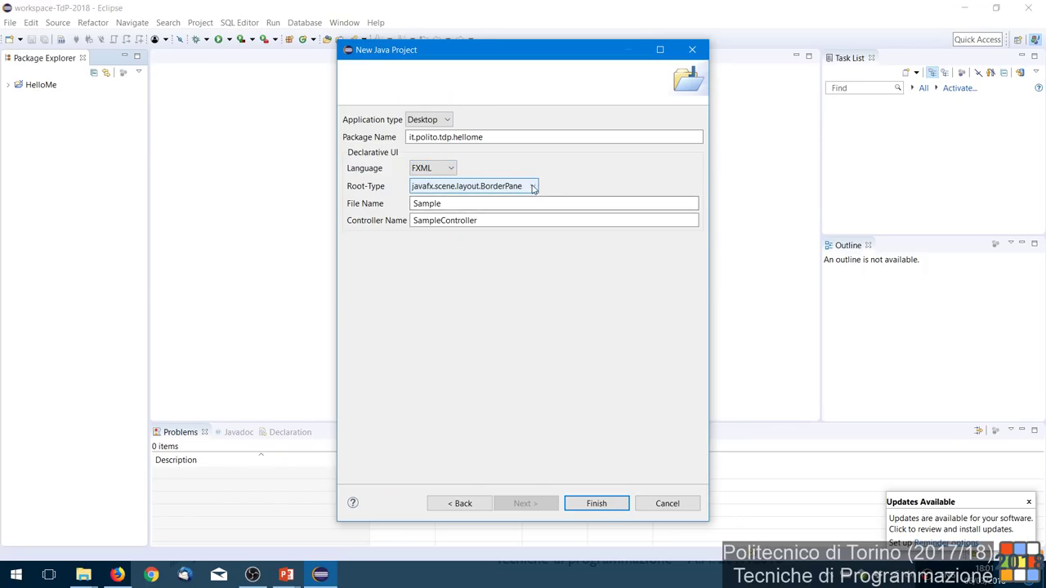
{"action": "left_click", "coordinate": [598, 218]}
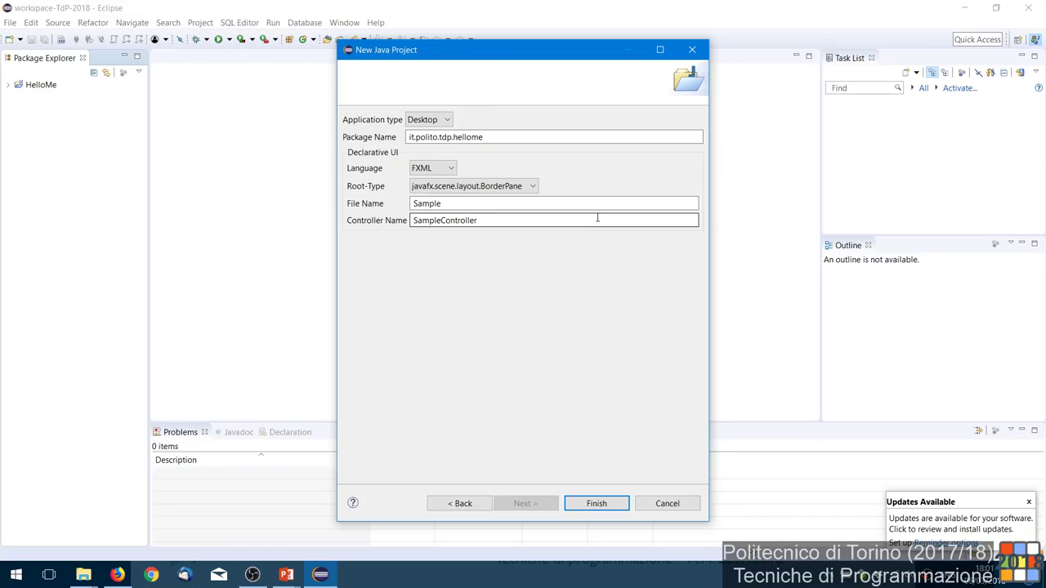
Step: Replace the default name of the FXML file with HelloMe
{"action": "key", "text": "shift+Tab"}
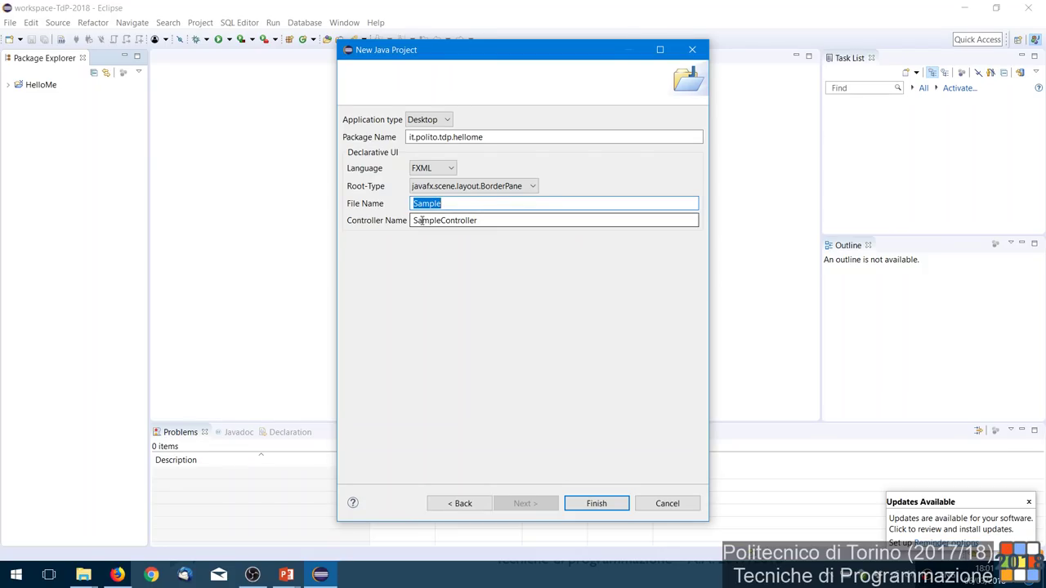
{"action": "left_click", "coordinate": [448, 221]}
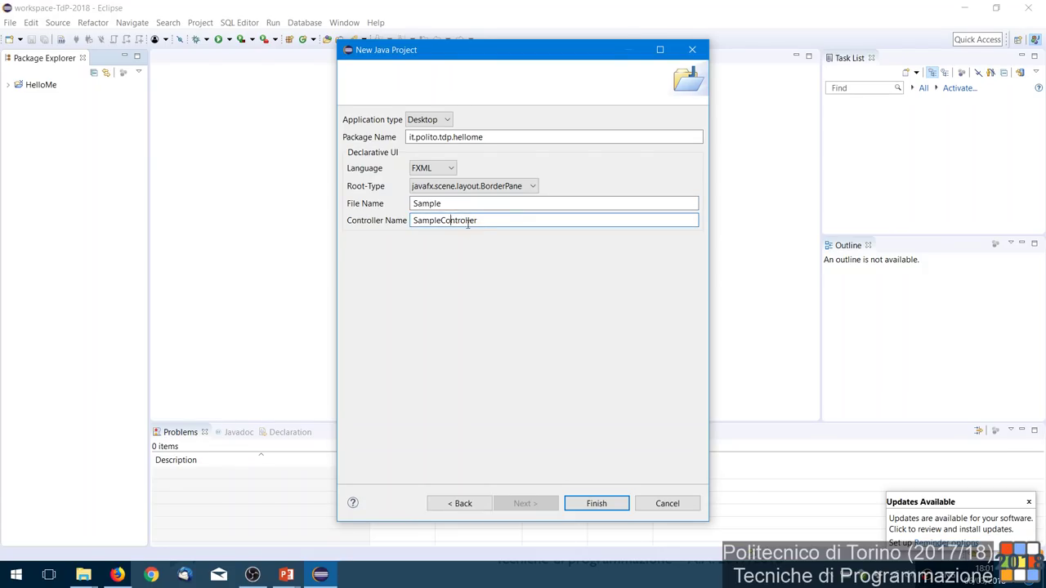
{"action": "double_click", "coordinate": [481, 221]}
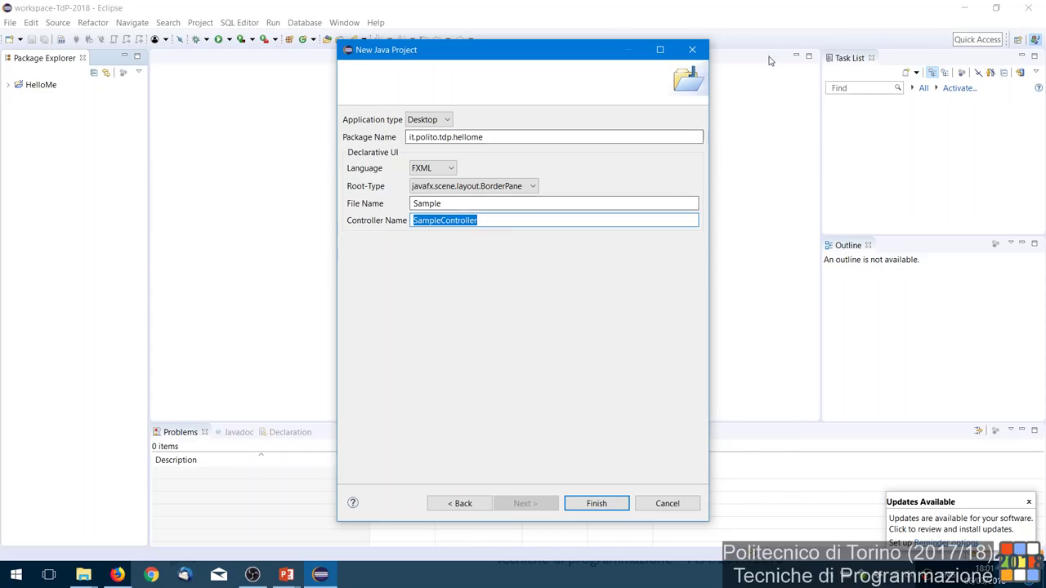
{"action": "left_click", "coordinate": [622, 202]}
{"action": "double_click", "coordinate": [622, 202]}
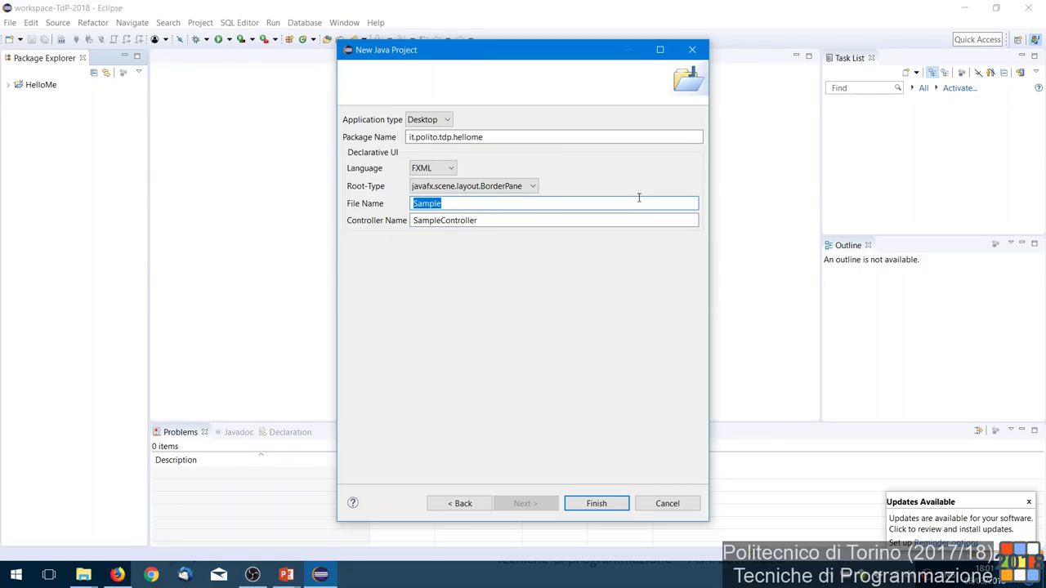
{"action": "type", "text": "HelloMe"}
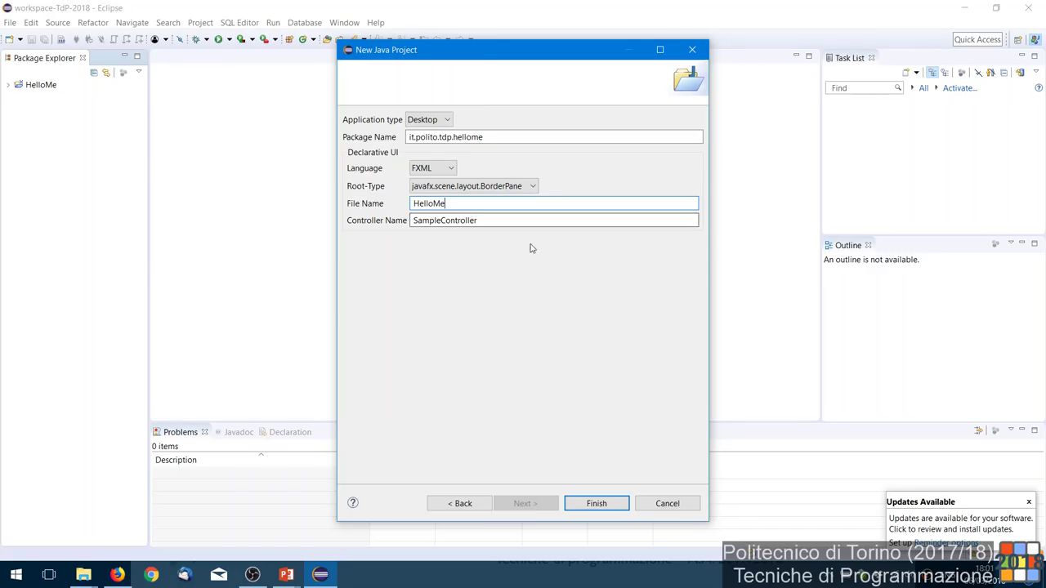
Step: Name the controller HelloMeController and finish creating the JavaFX project
{"action": "left_click", "coordinate": [483, 220]}
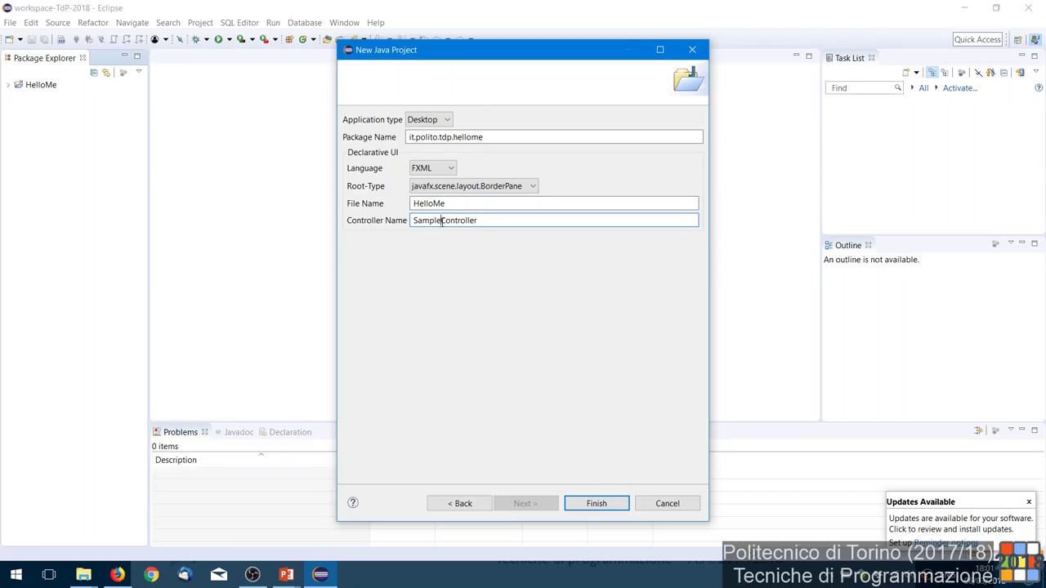
{"action": "left_click_drag", "start_coordinate": [442, 220], "coordinate": [396, 229]}
{"action": "key", "text": "BackSpace"}
{"action": "type", "text": "HelloMe"}
{"action": "left_click", "coordinate": [595, 504]}
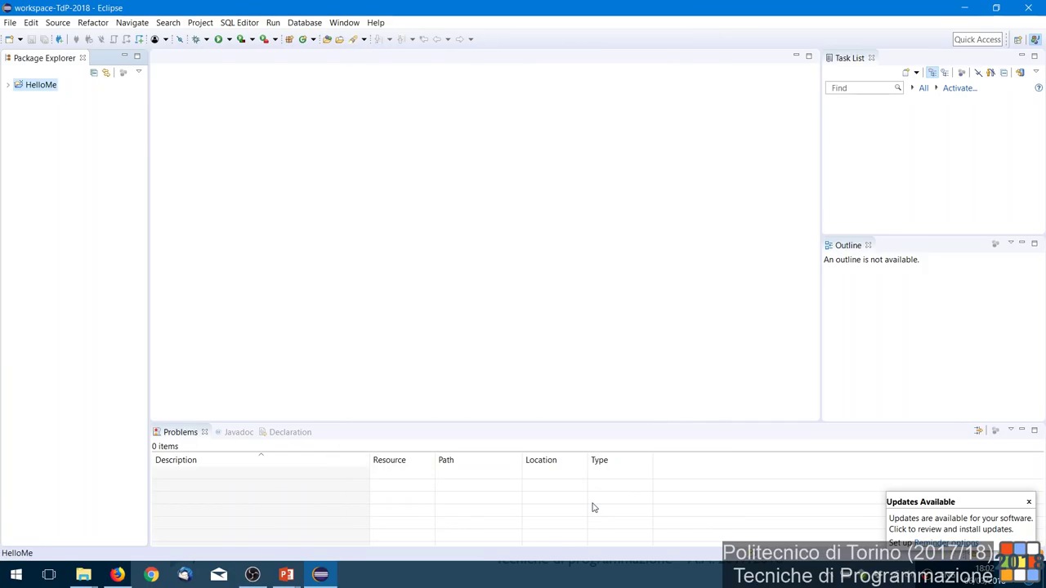
Step: Expand the HelloMe project down to the files in the it.polito.tdp.hellome package under src
{"action": "left_click", "coordinate": [8, 85]}
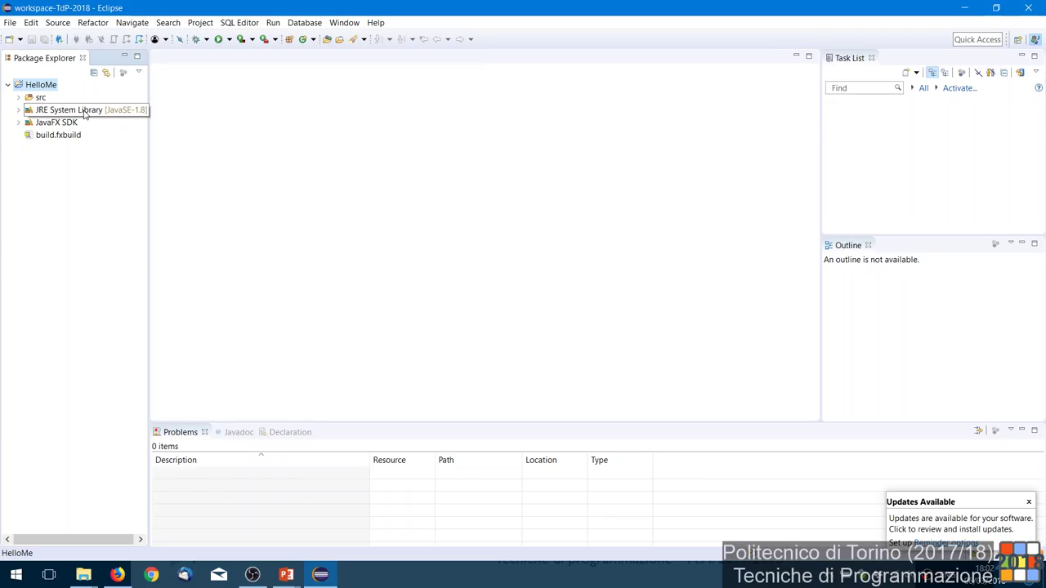
{"action": "left_click", "coordinate": [18, 99]}
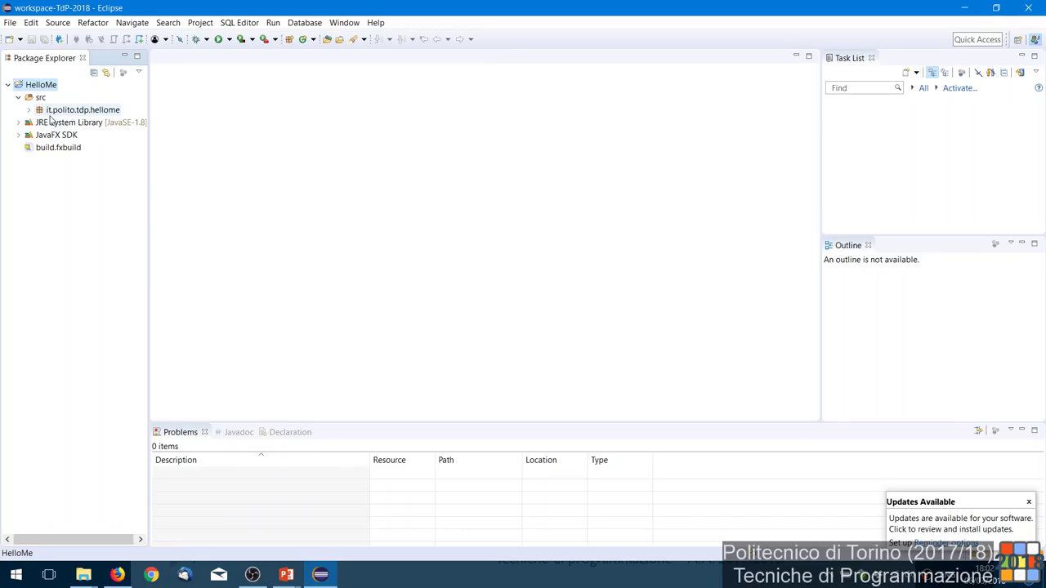
{"action": "left_click", "coordinate": [29, 109]}
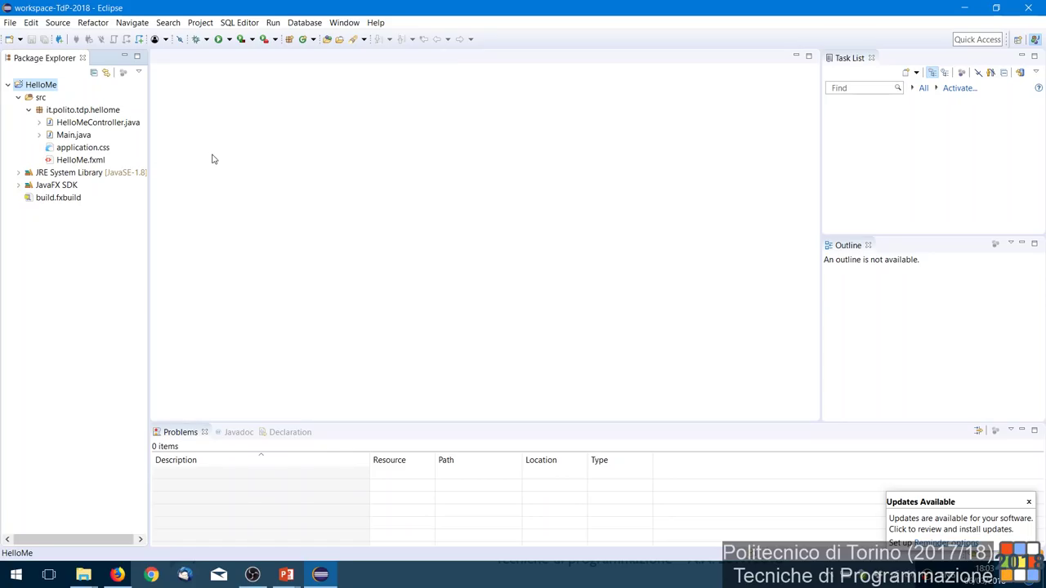
Step: Open HelloMeController.java to examine the generated controller class, and close it again
{"action": "left_click", "coordinate": [78, 138]}
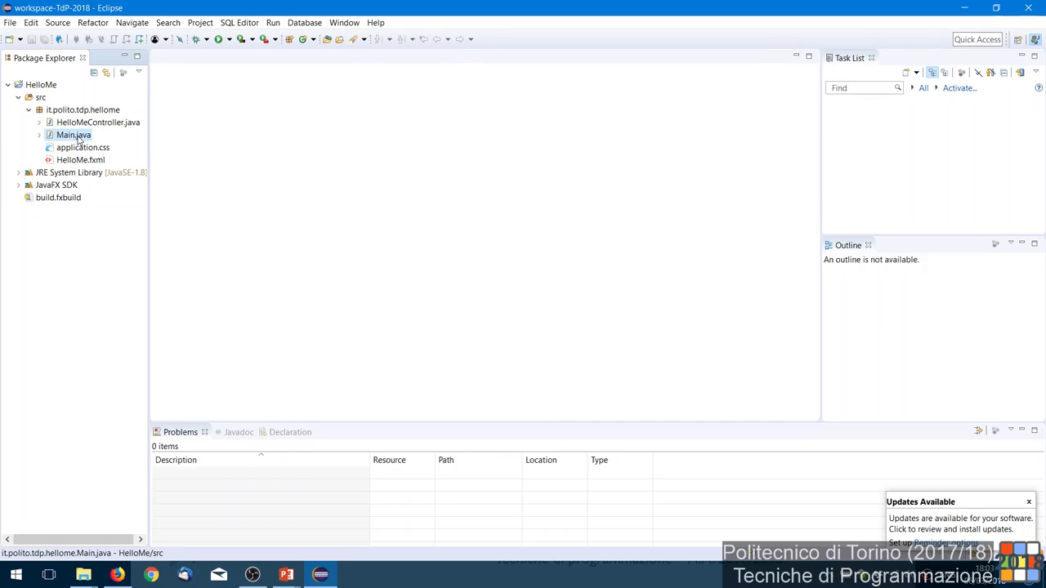
{"action": "left_click", "coordinate": [82, 124]}
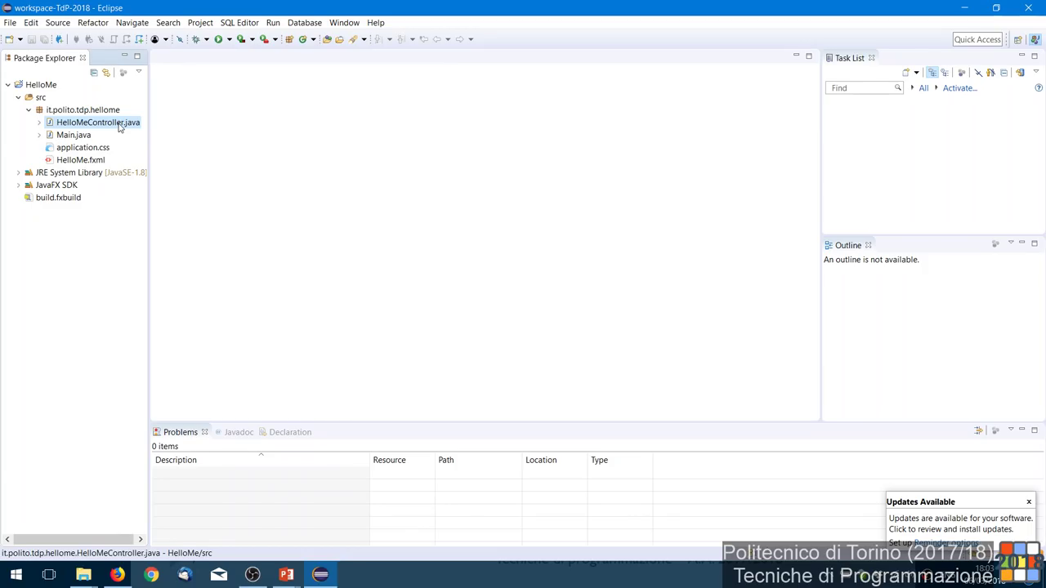
{"action": "double_click", "coordinate": [119, 123]}
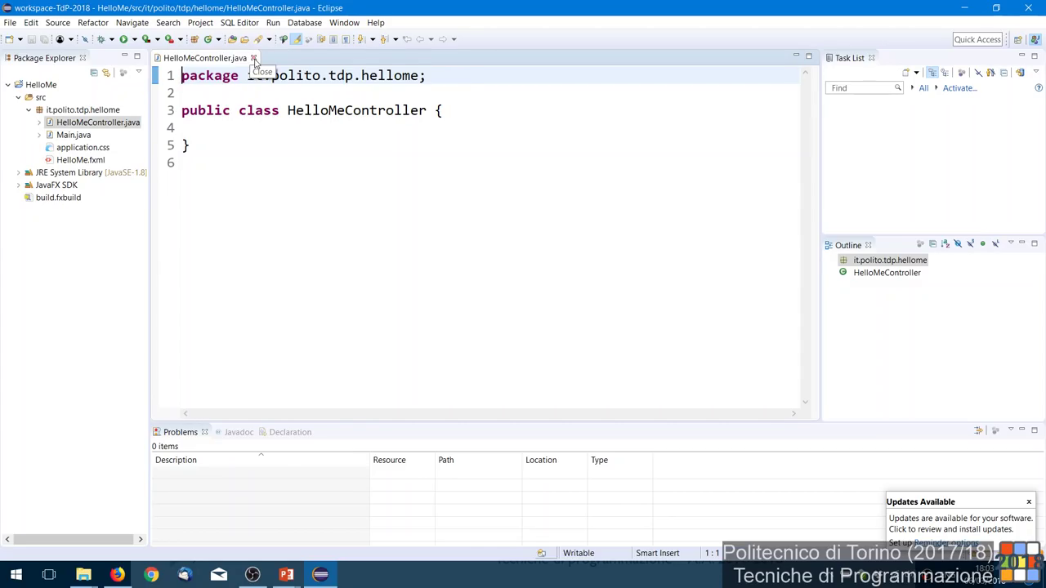
{"action": "left_click", "coordinate": [254, 59]}
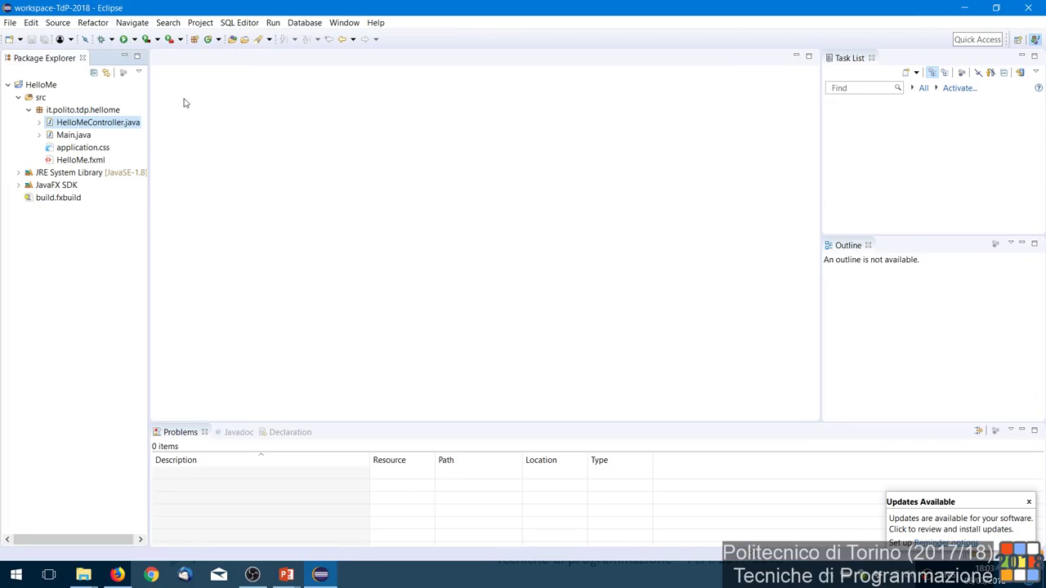
Step: Examine the contents of application.css and HelloMe.fxml in turn, closing each file after viewing it
{"action": "double_click", "coordinate": [83, 148]}
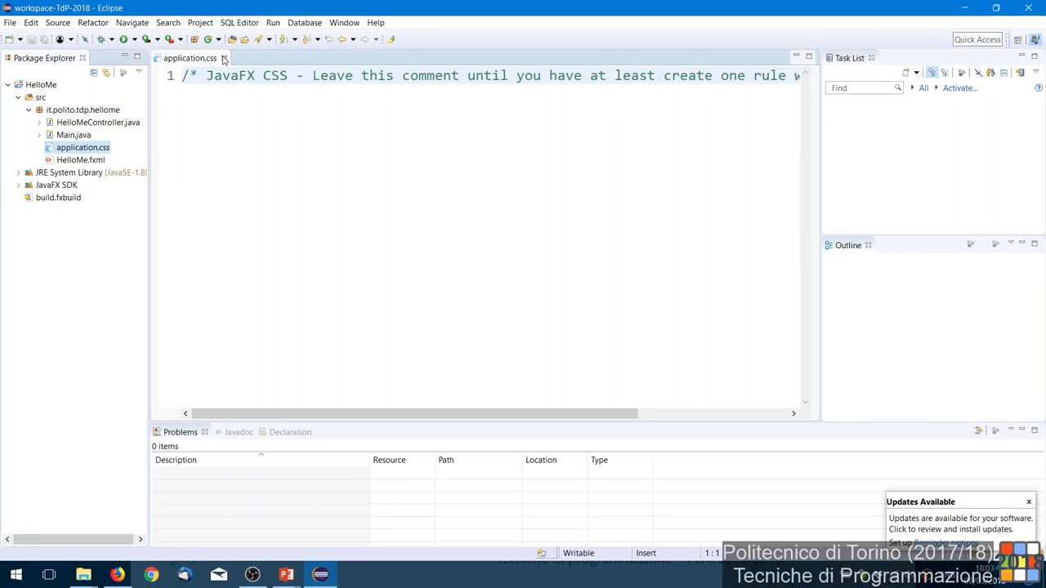
{"action": "left_click", "coordinate": [223, 59]}
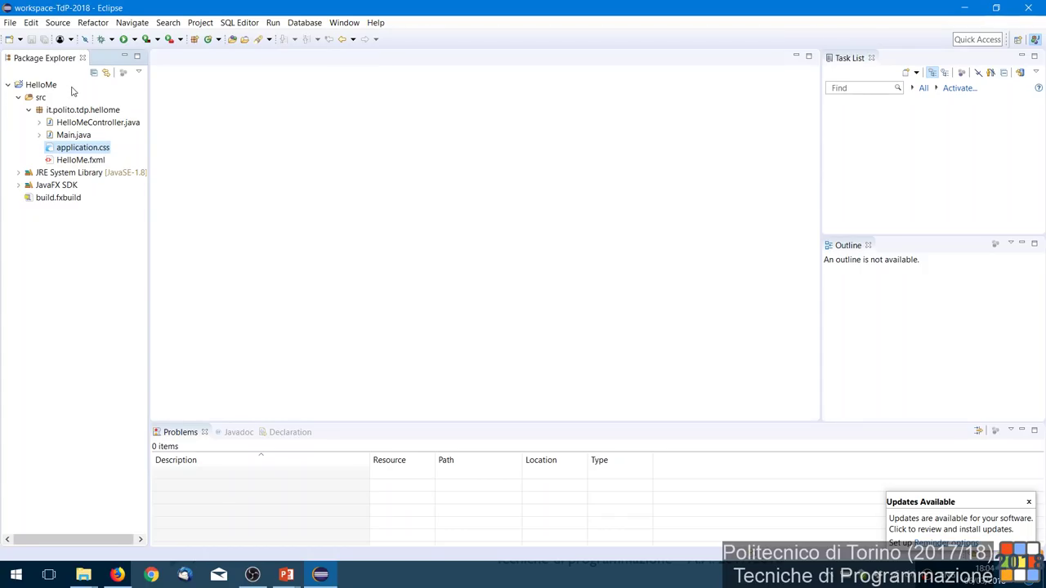
{"action": "left_click", "coordinate": [81, 160]}
{"action": "double_click", "coordinate": [81, 161]}
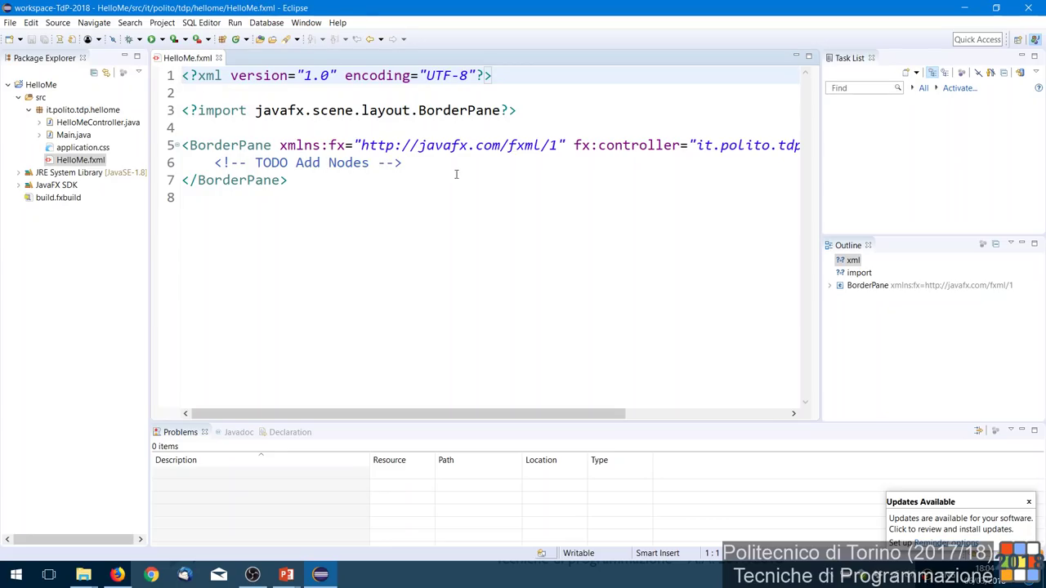
{"action": "left_click", "coordinate": [218, 57]}
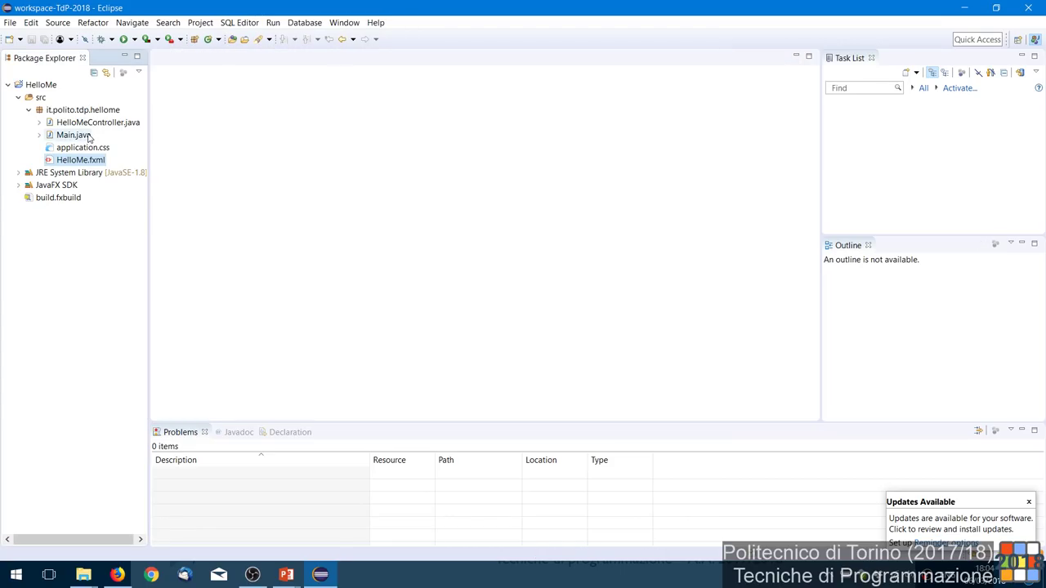
Step: Open Main.java and review its start and main methods
{"action": "double_click", "coordinate": [82, 136]}
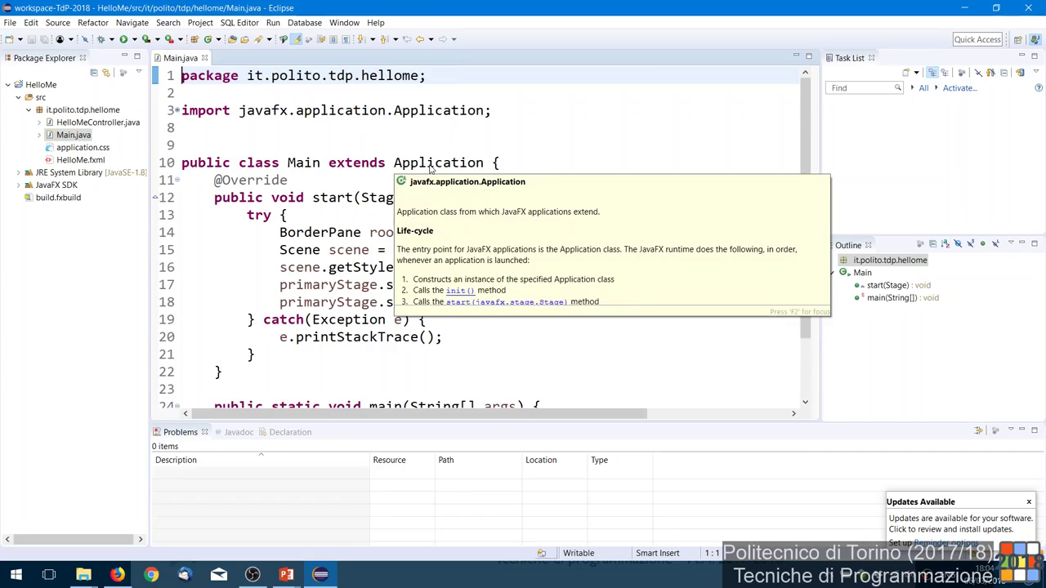
{"action": "left_click", "coordinate": [590, 109]}
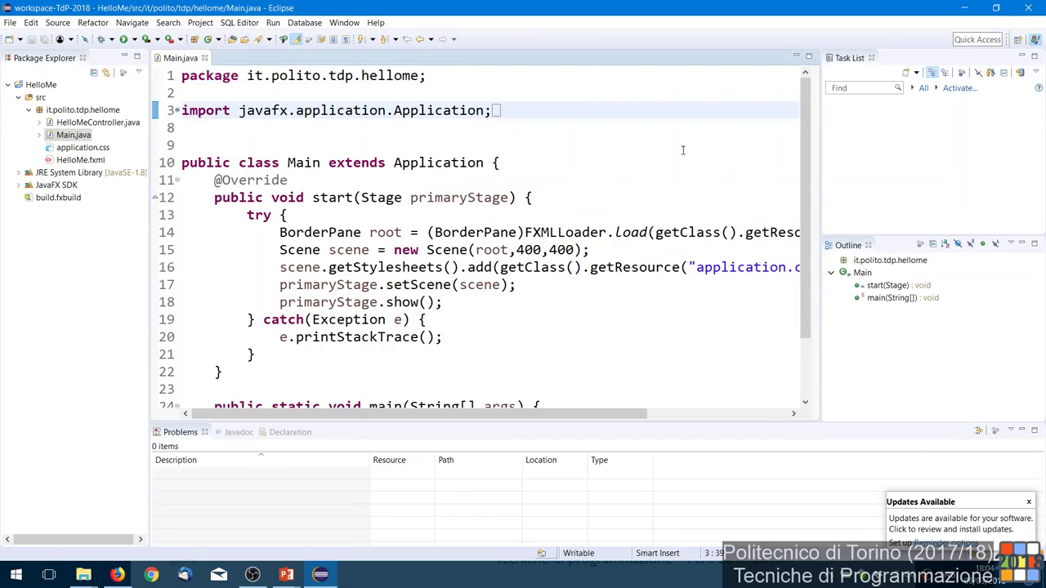
{"action": "left_click_drag", "start_coordinate": [806, 189], "coordinate": [792, 237]}
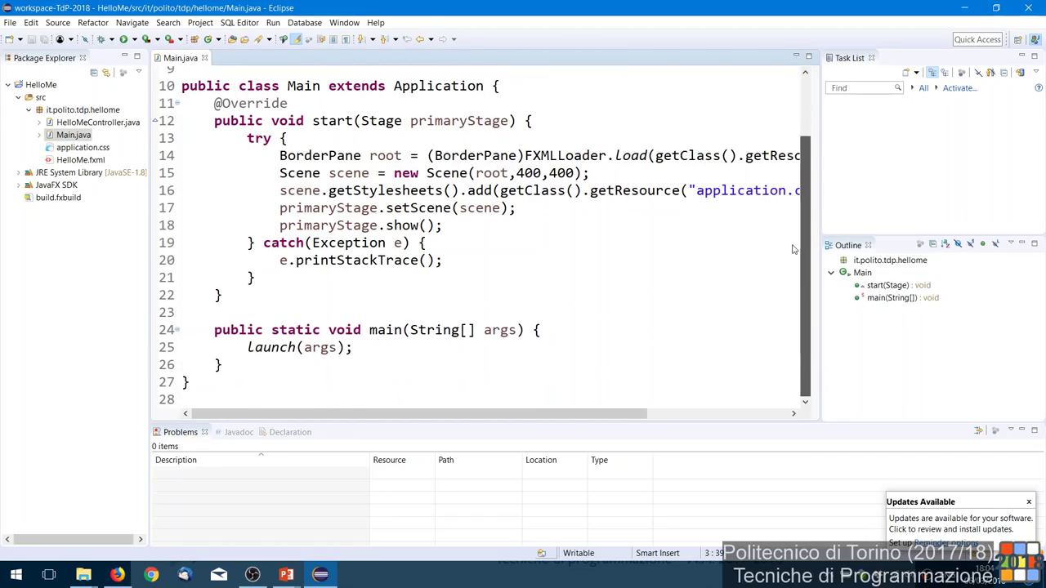
{"action": "scroll", "coordinate": [792, 237], "scroll_direction": "up", "scroll_amount": 1}
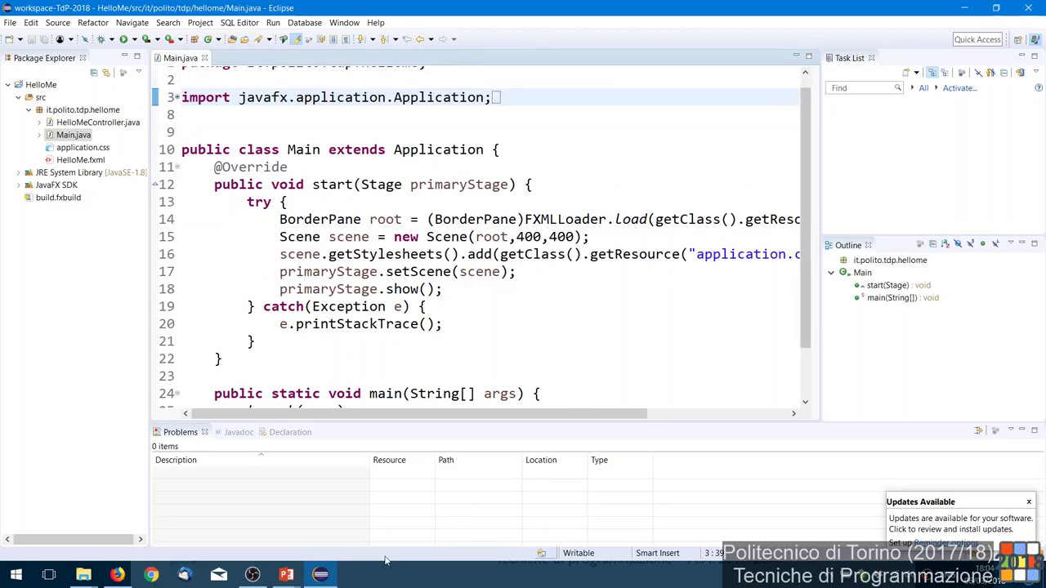
{"action": "mouse_move", "coordinate": [299, 581]}
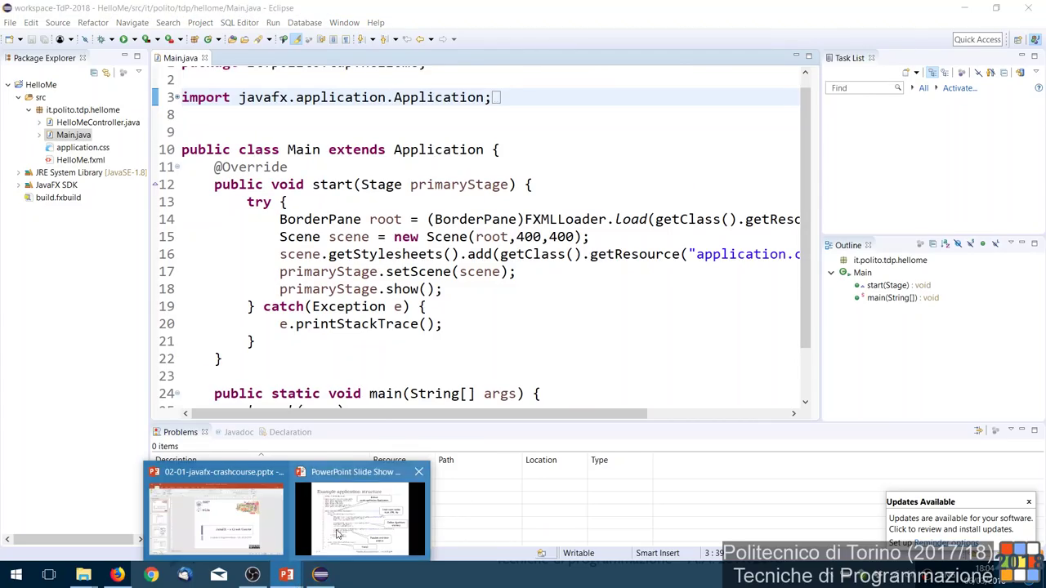
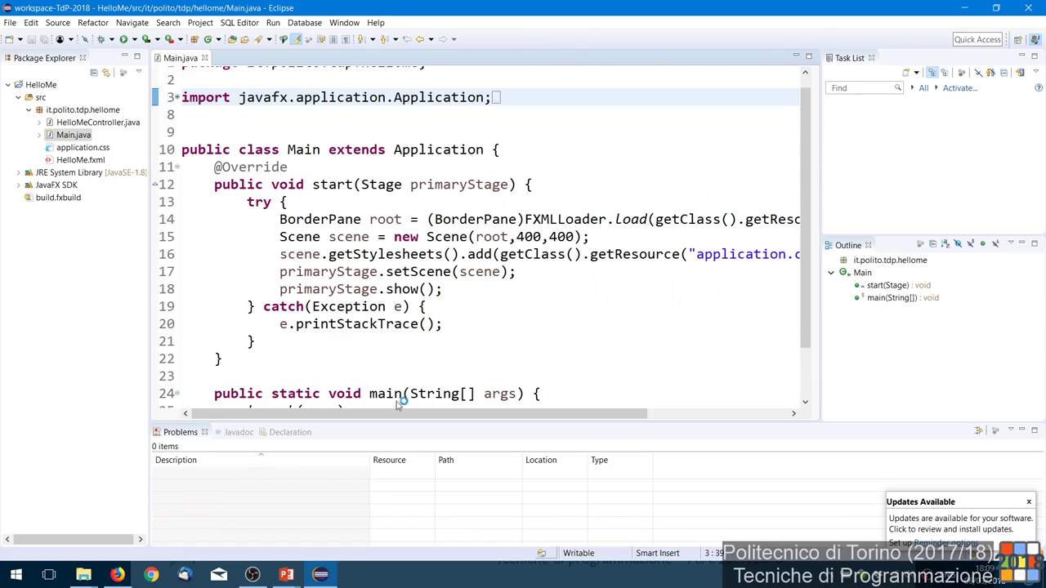
Step: Run Main.java as a Java application
{"action": "mouse_move", "coordinate": [398, 401]}
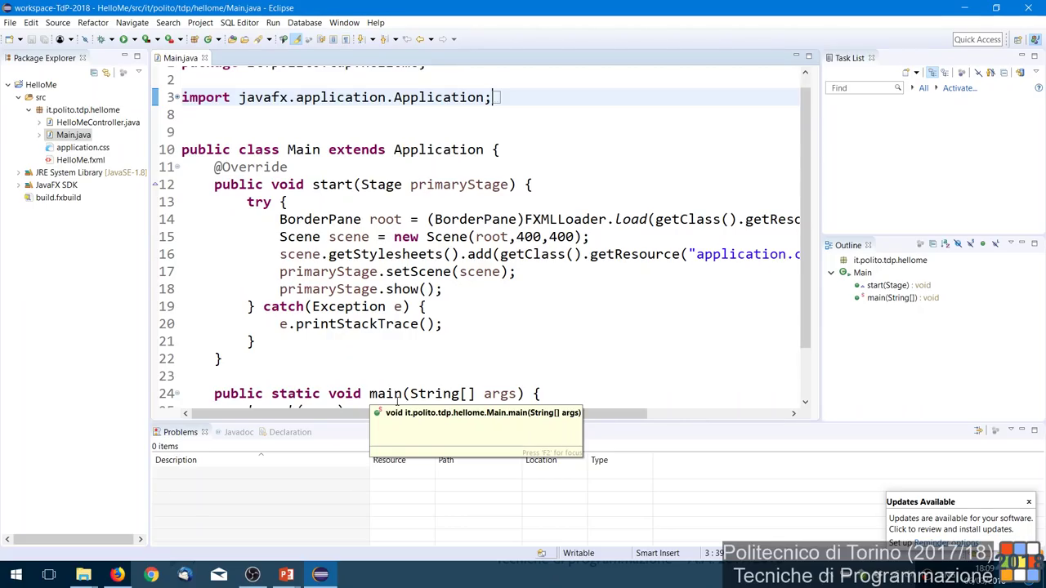
{"action": "left_click", "coordinate": [75, 137]}
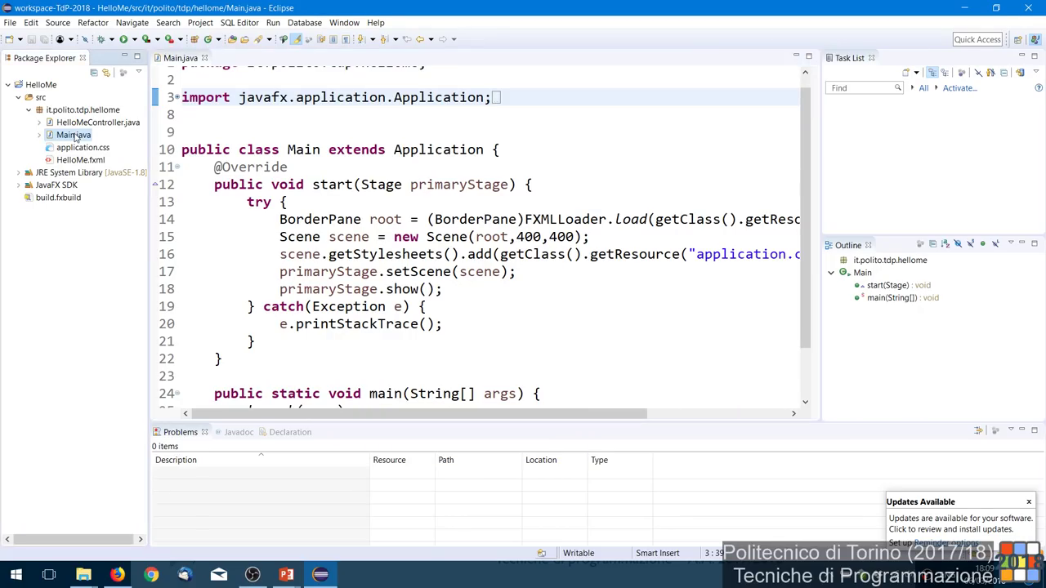
{"action": "right_click", "coordinate": [76, 137]}
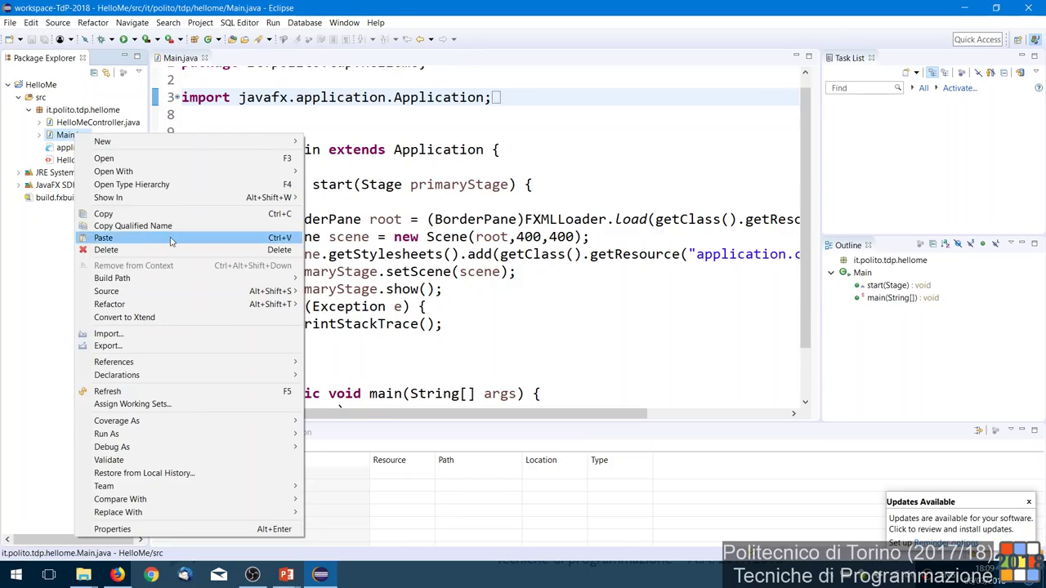
{"action": "mouse_move", "coordinate": [191, 436]}
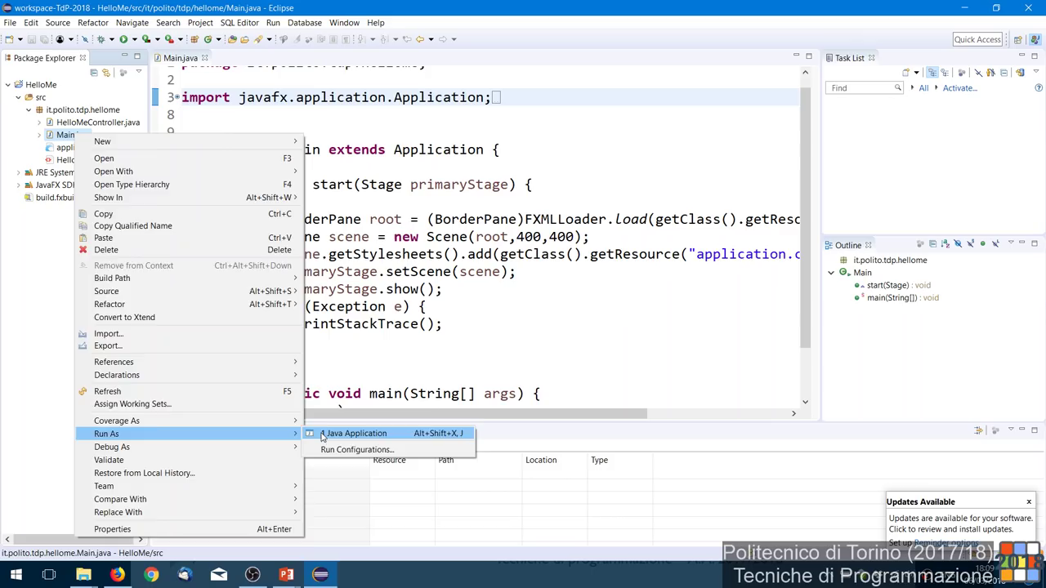
{"action": "left_click", "coordinate": [353, 434]}
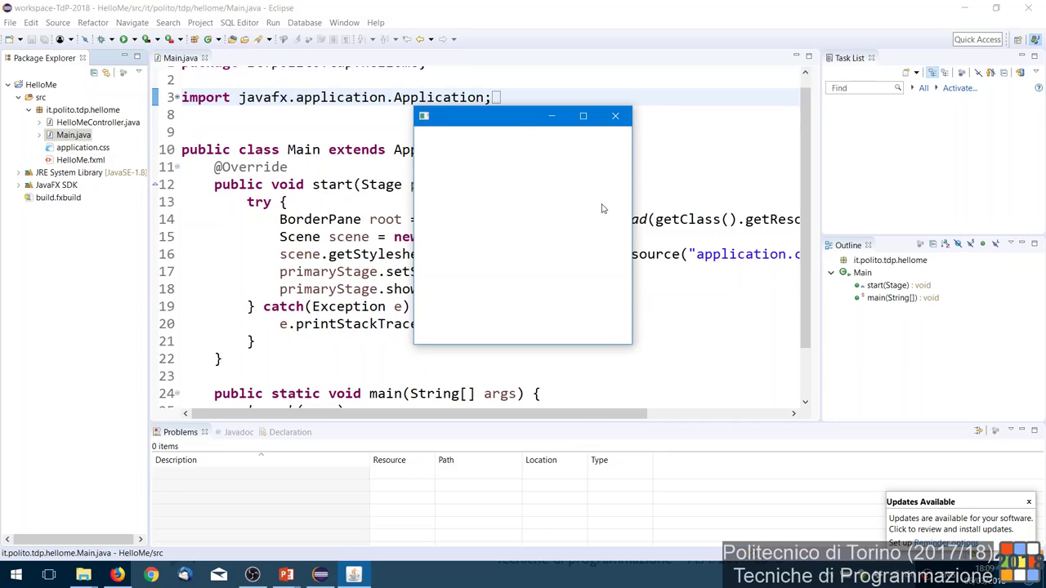
Step: Test moving and resizing the running application's empty window, and close it
{"action": "left_click_drag", "start_coordinate": [514, 113], "coordinate": [621, 110]}
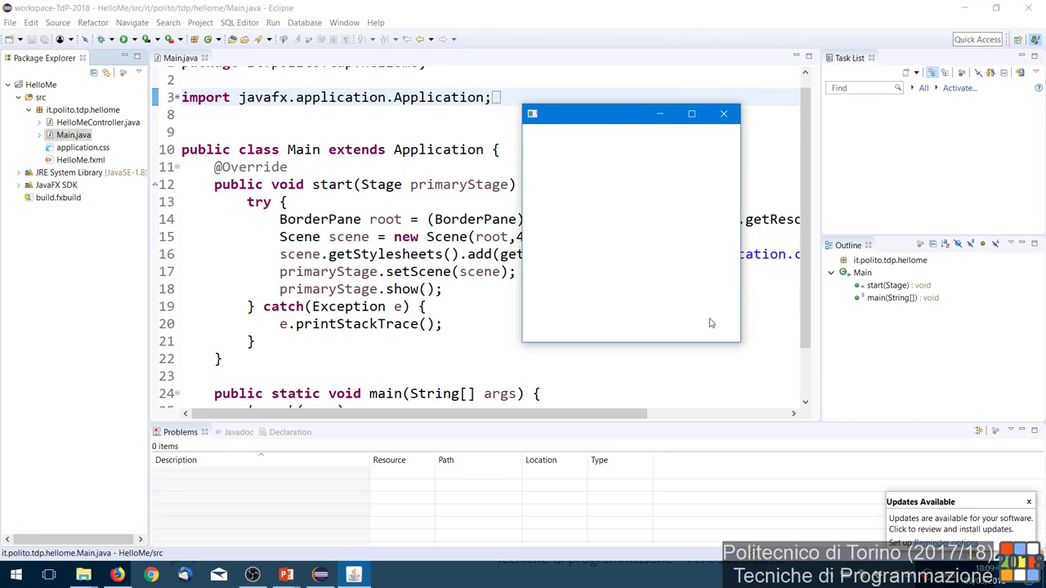
{"action": "left_click_drag", "start_coordinate": [740, 342], "coordinate": [797, 305]}
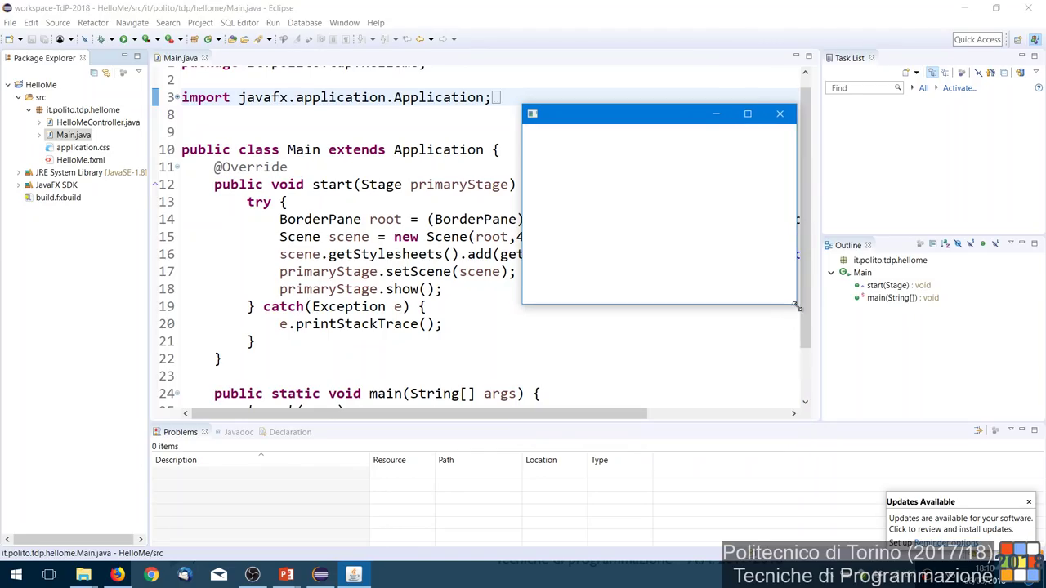
{"action": "left_click", "coordinate": [786, 118]}
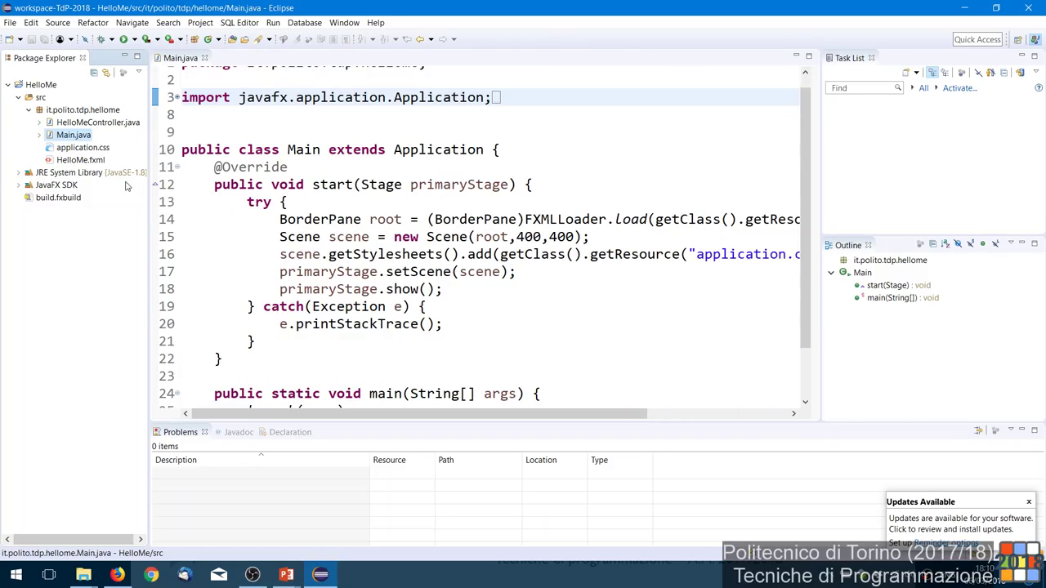
{"action": "left_click", "coordinate": [100, 161]}
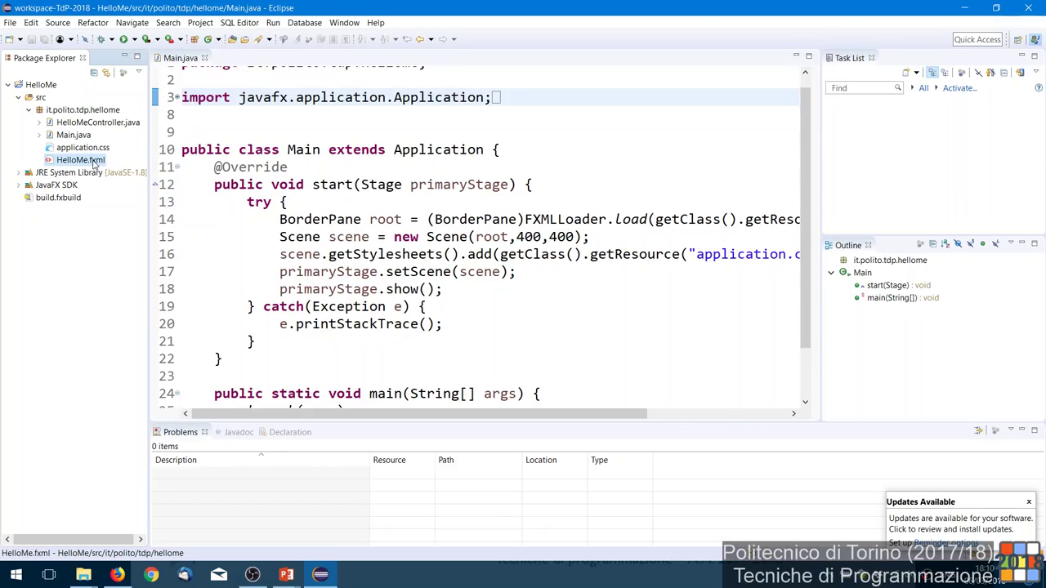
{"action": "left_click", "coordinate": [16, 574]}
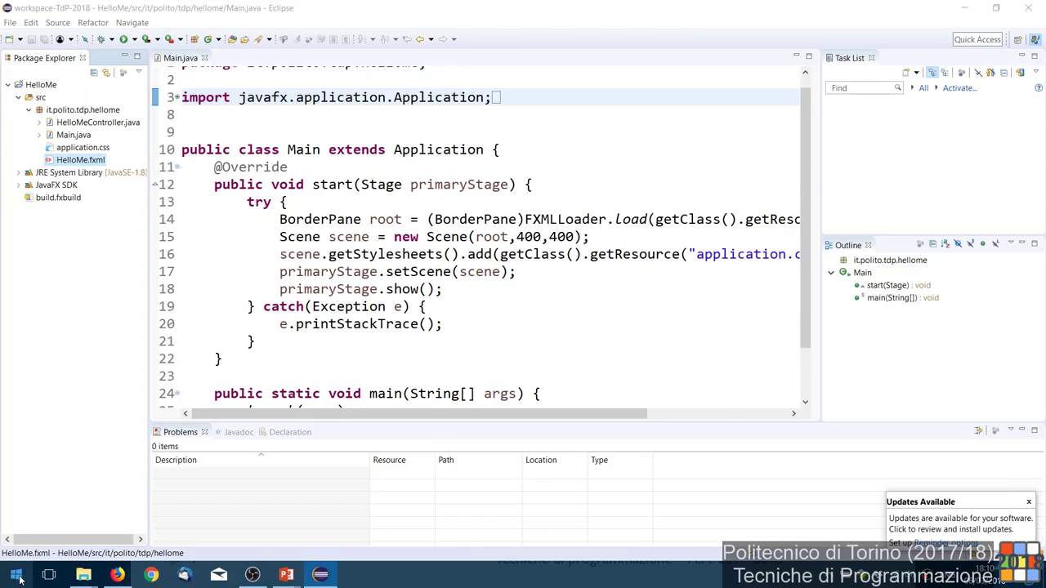
{"action": "type", "text": "scle"}
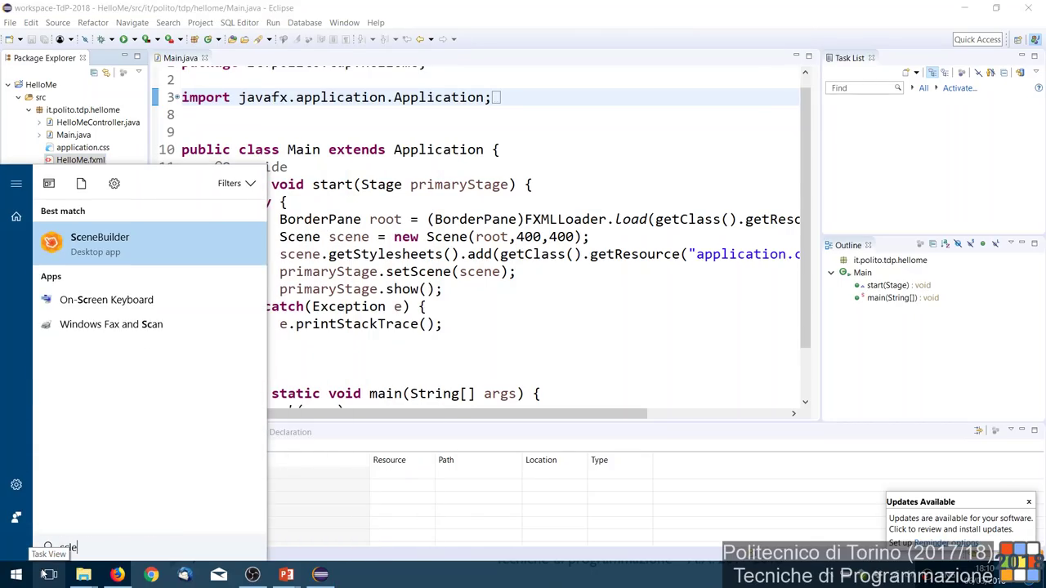
{"action": "key", "text": "BackSpace"}
{"action": "key", "text": "BackSpace"}
{"action": "key", "text": "BackSpace"}
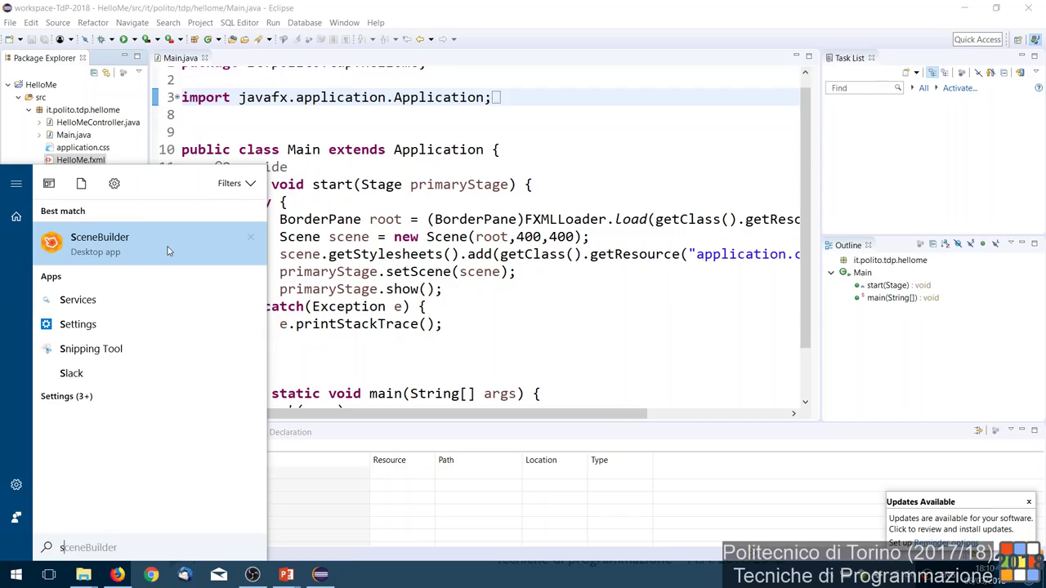
{"action": "left_click", "coordinate": [626, 13]}
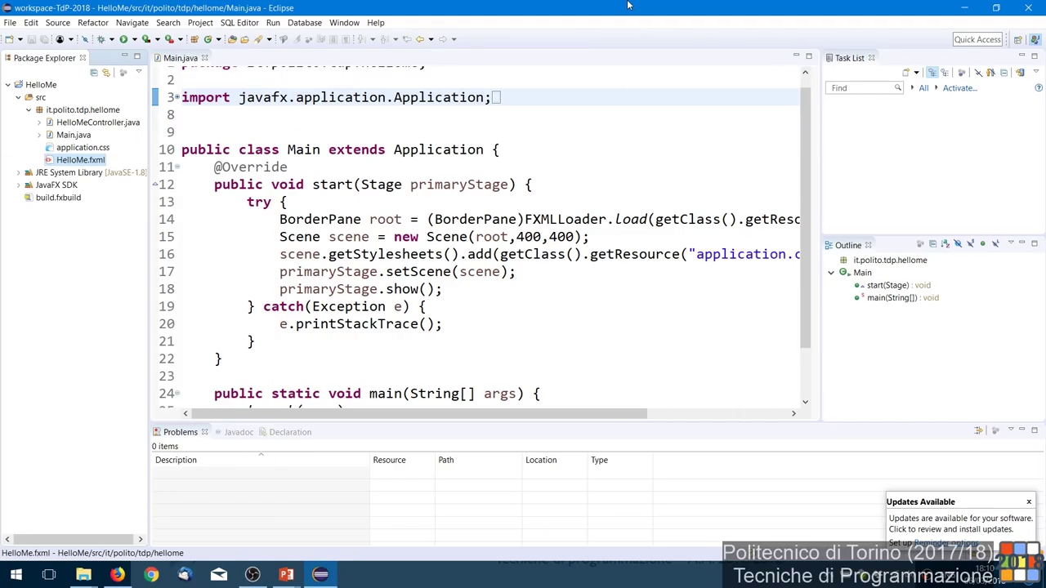
Step: Check the SceneBuilder executable setting in the JavaFX preferences and the context commands available for HelloMe.fxml, changing nothing
{"action": "left_click", "coordinate": [347, 24]}
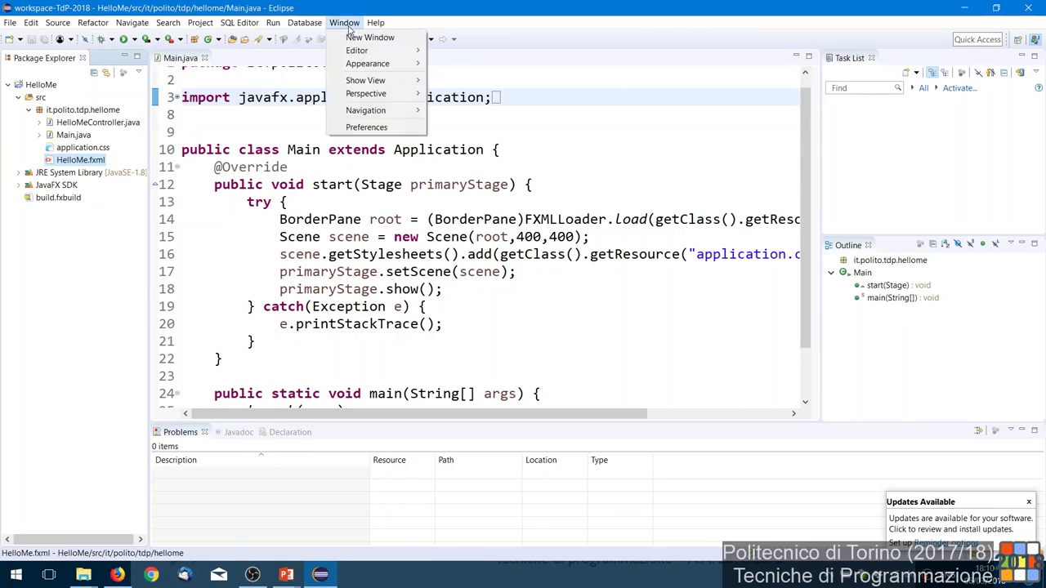
{"action": "left_click", "coordinate": [378, 128]}
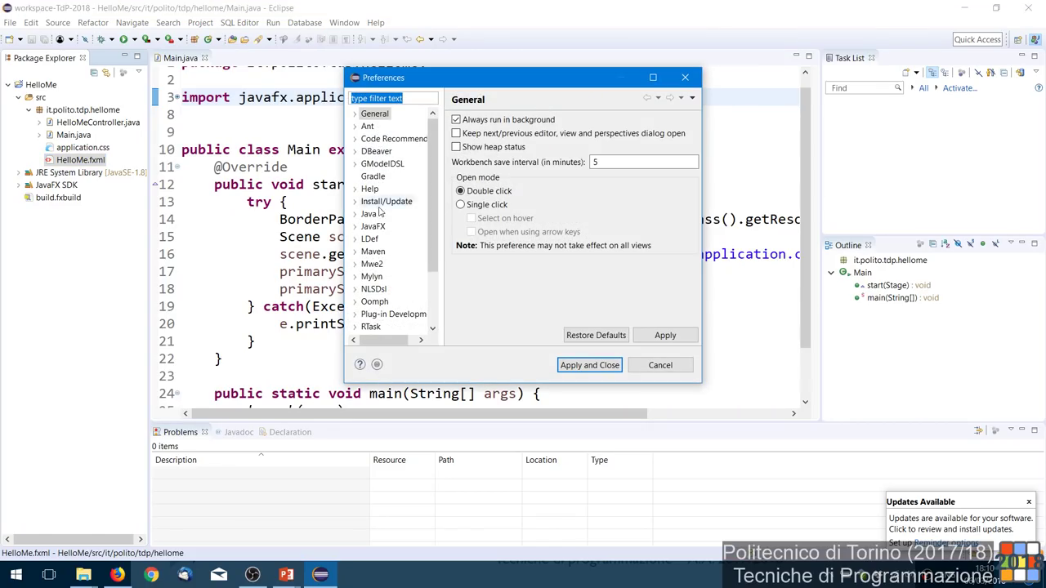
{"action": "left_click", "coordinate": [355, 226]}
{"action": "left_click", "coordinate": [373, 227]}
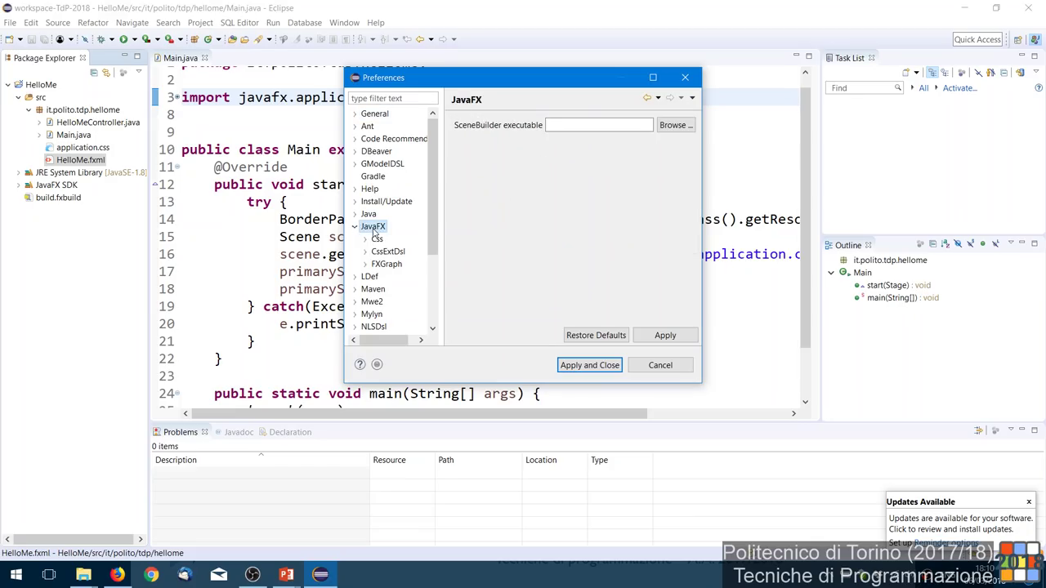
{"action": "left_click", "coordinate": [604, 127]}
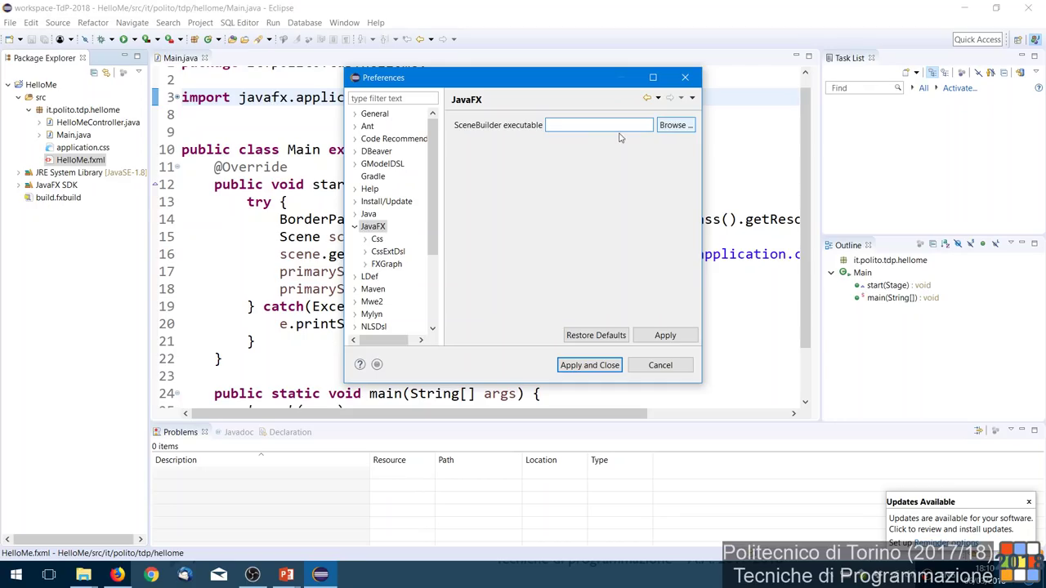
{"action": "left_click", "coordinate": [660, 365]}
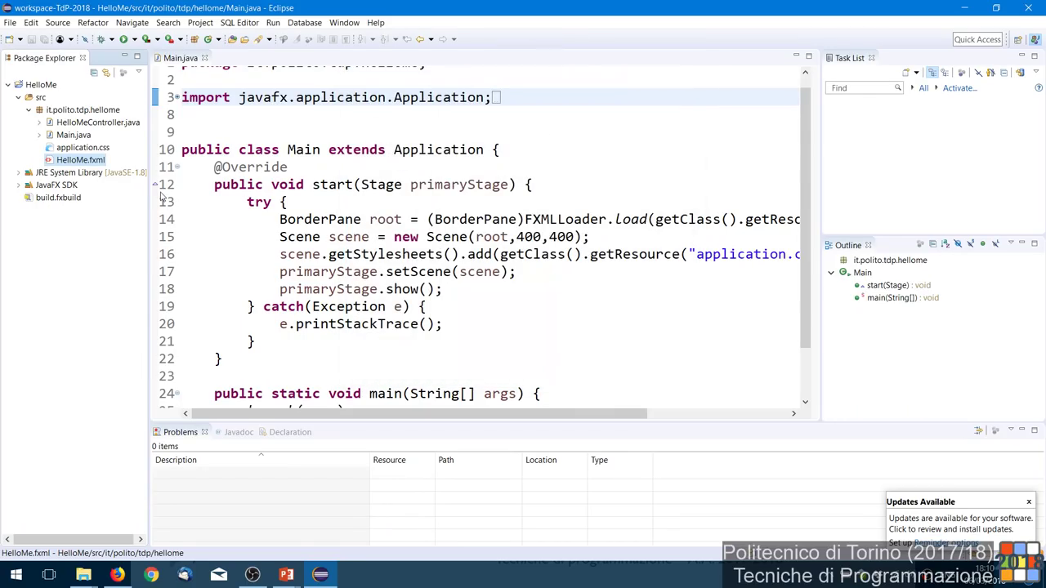
{"action": "right_click", "coordinate": [82, 163]}
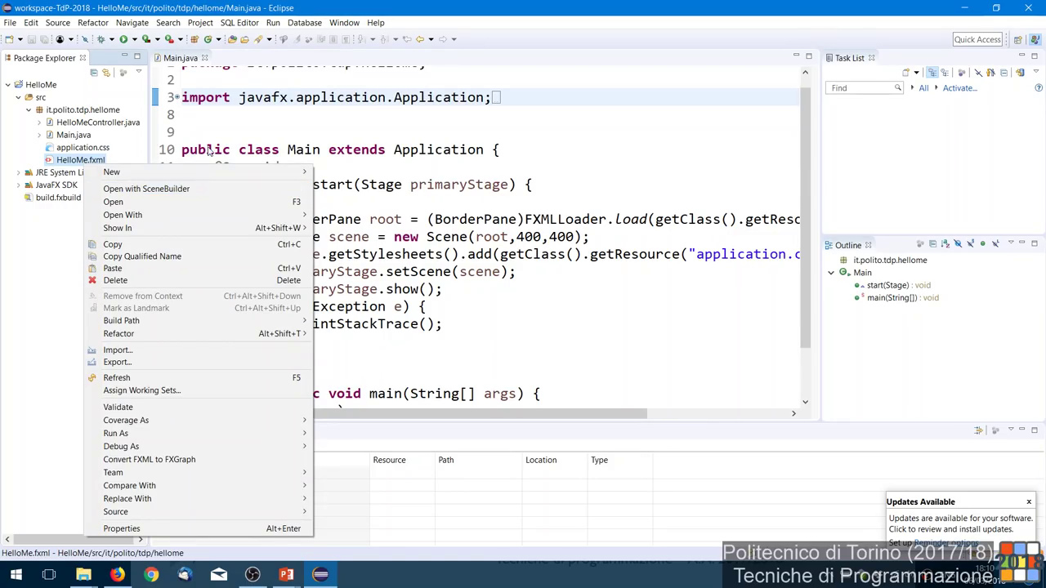
{"action": "left_click", "coordinate": [237, 133]}
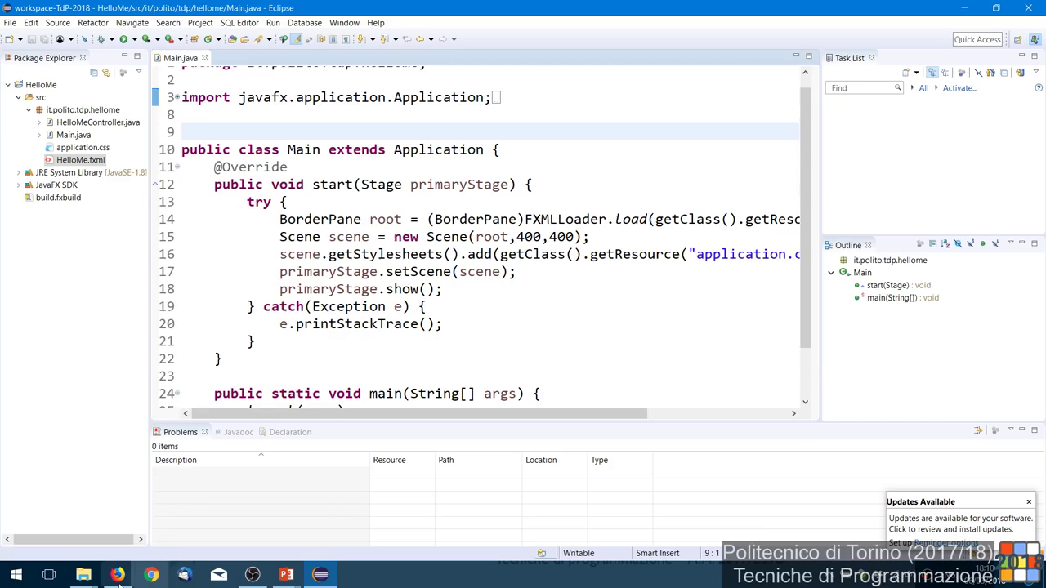
Step: Launch SceneBuilder from the operating system and dismiss its welcome dialog to reach the empty editor
{"action": "left_click", "coordinate": [22, 579]}
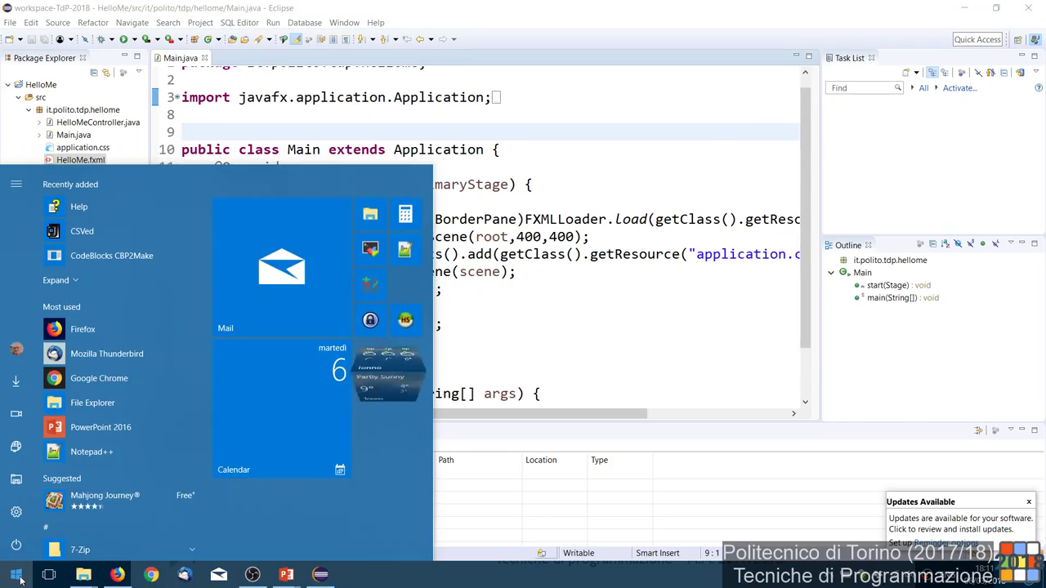
{"action": "type", "text": "sce"}
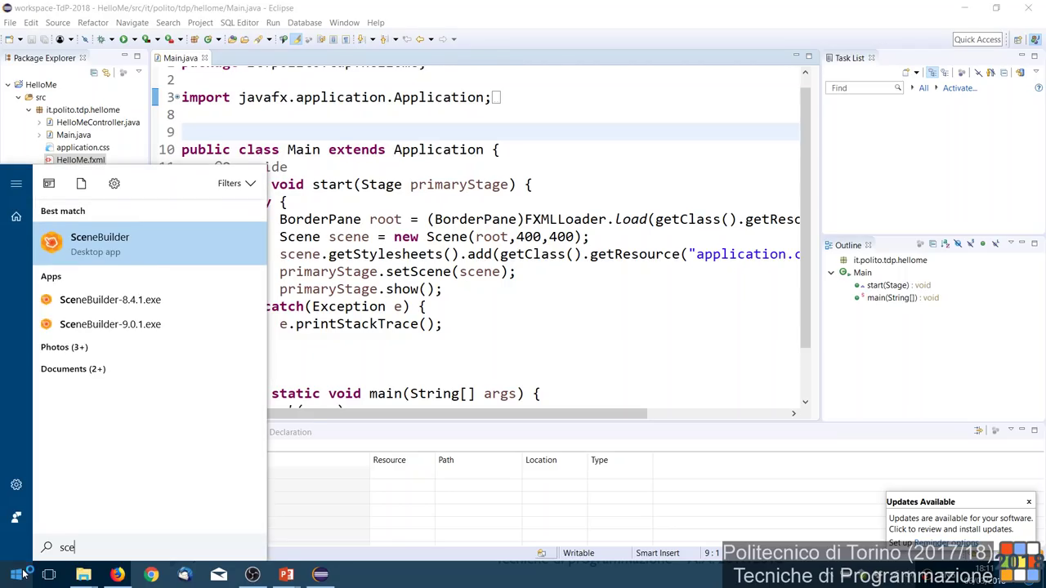
{"action": "left_click", "coordinate": [23, 576]}
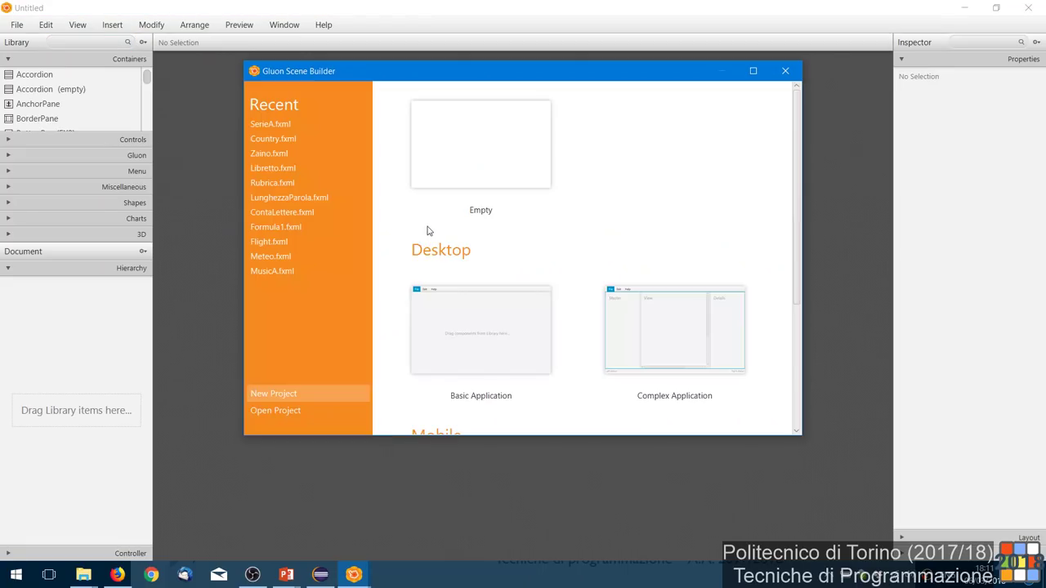
{"action": "left_click", "coordinate": [786, 72]}
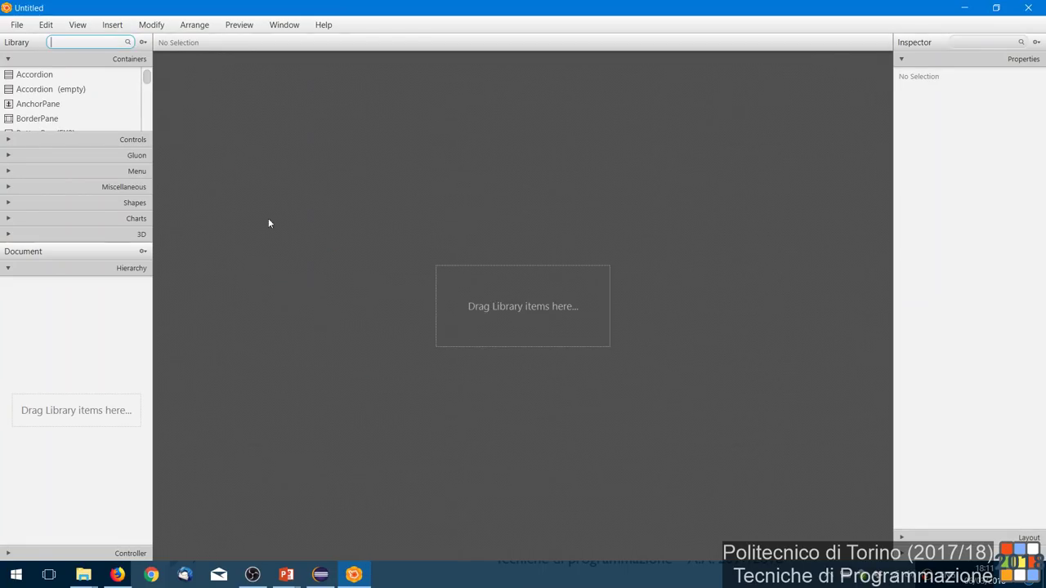
{"action": "left_click", "coordinate": [624, 284]}
Step: Enlarge the Library area and examine its component categories from Containers to 3D, finishing with Controls expanded
{"action": "left_click_drag", "start_coordinate": [82, 242], "coordinate": [99, 351]}
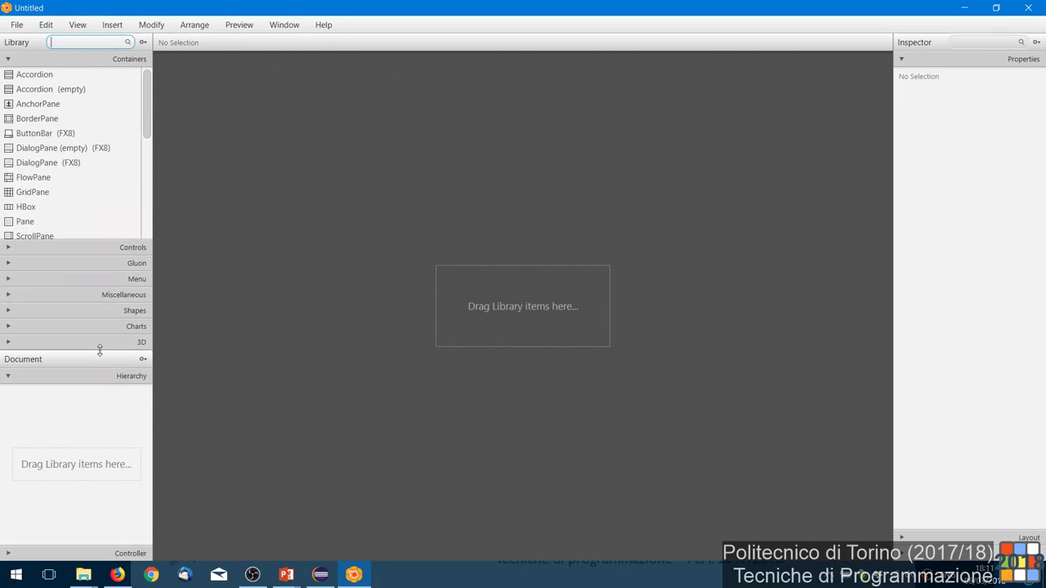
{"action": "scroll", "coordinate": [148, 101], "scroll_direction": "down", "scroll_amount": 5}
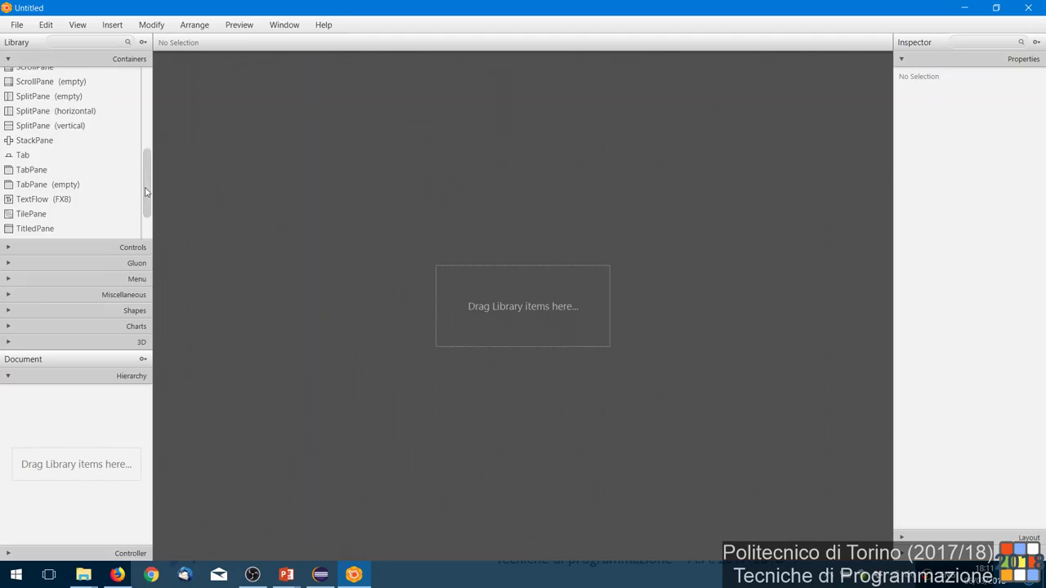
{"action": "left_click", "coordinate": [136, 248]}
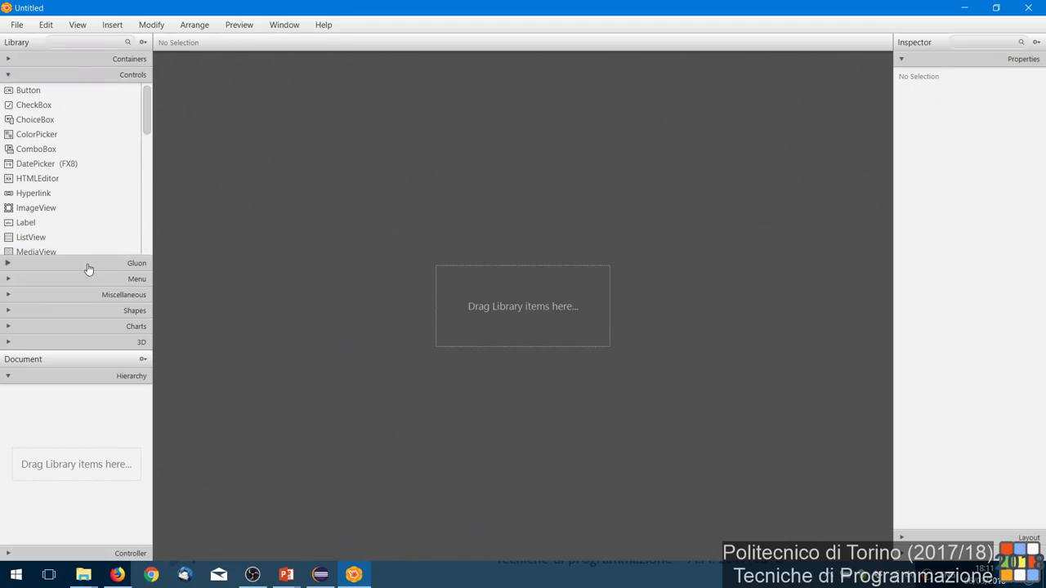
{"action": "left_click", "coordinate": [88, 264]}
{"action": "left_click", "coordinate": [86, 279]}
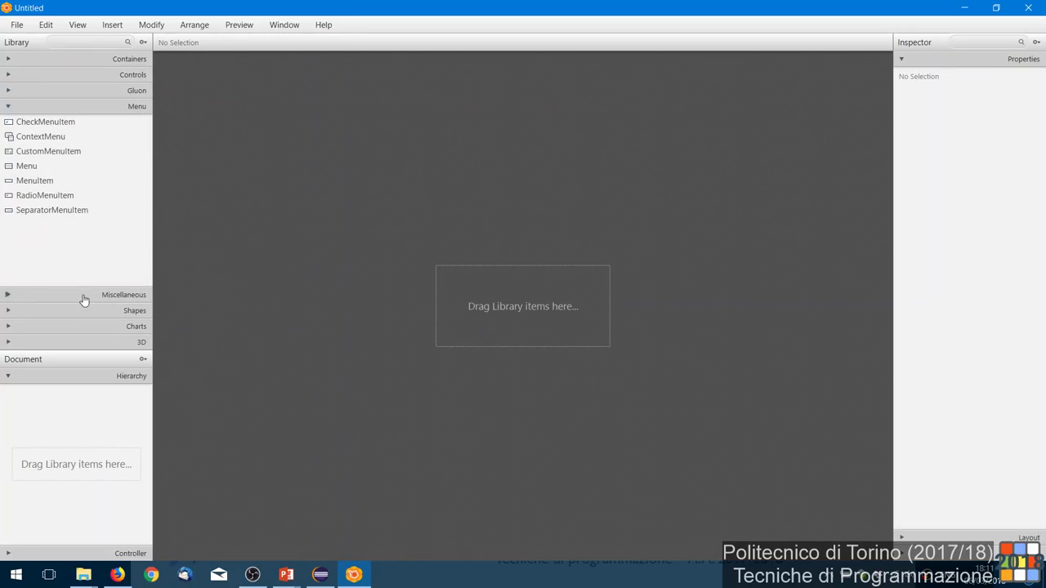
{"action": "left_click", "coordinate": [87, 296]}
{"action": "left_click", "coordinate": [88, 307]}
{"action": "left_click", "coordinate": [95, 330]}
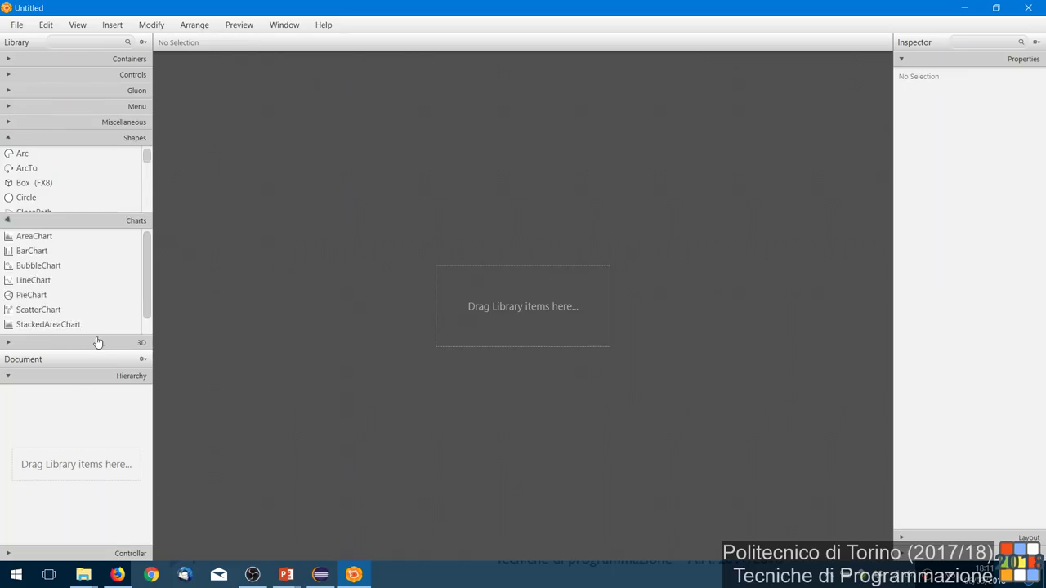
{"action": "left_click", "coordinate": [98, 343]}
{"action": "left_click", "coordinate": [110, 63]}
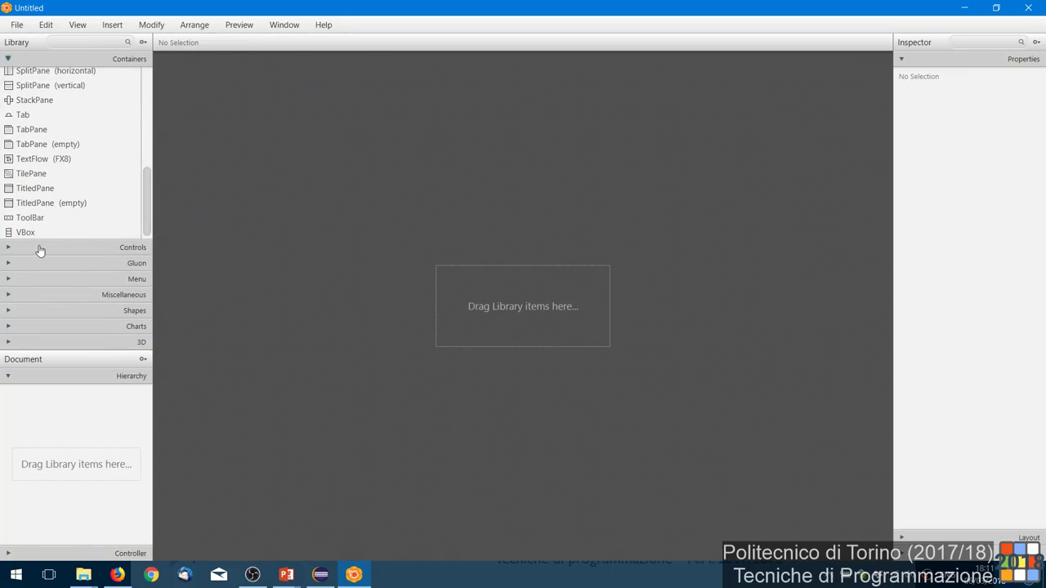
{"action": "left_click", "coordinate": [40, 247]}
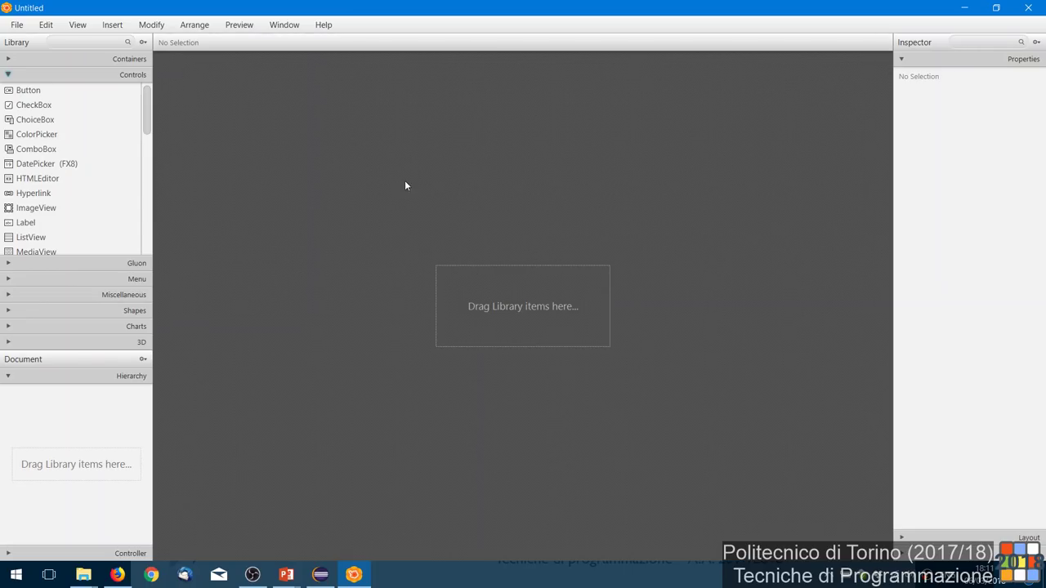
Step: Start opening an existing FXML document and browse to the HelloMe project folder under D:\Mirror\eclipse\workspace-TdP-2018
{"action": "left_click", "coordinate": [19, 25]}
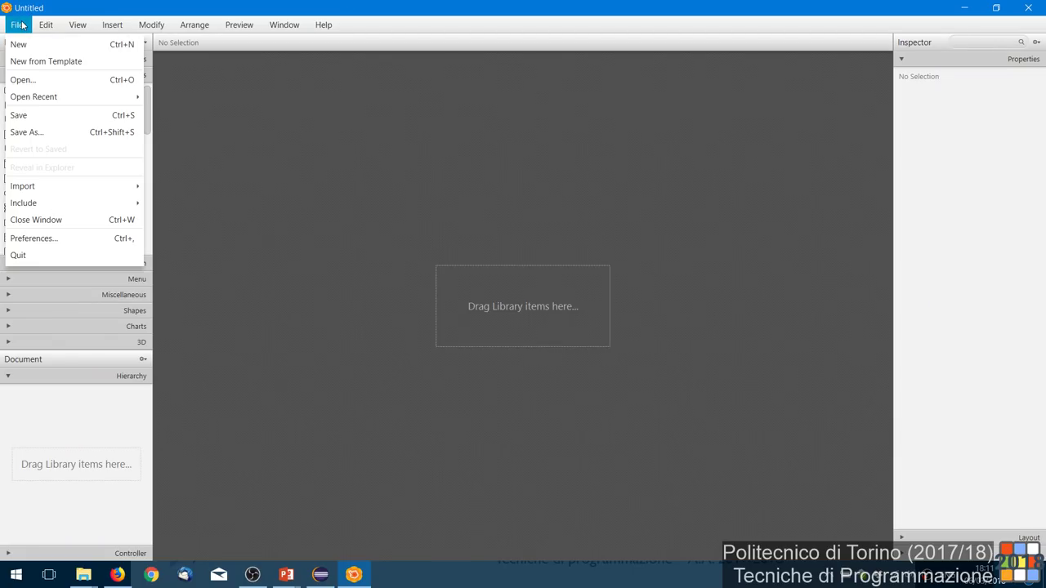
{"action": "left_click", "coordinate": [38, 79]}
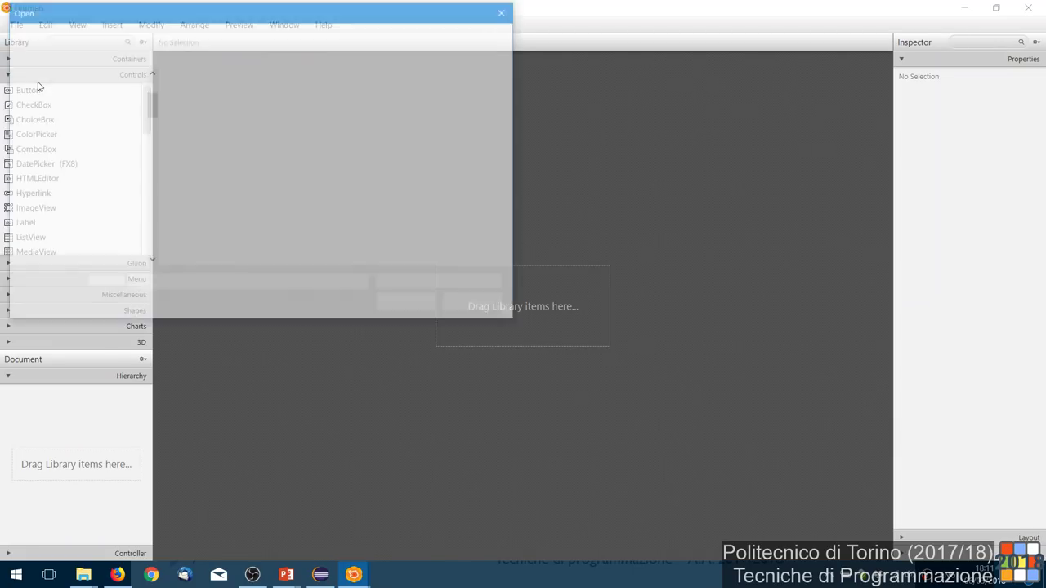
{"action": "left_click_drag", "start_coordinate": [151, 135], "coordinate": [150, 269]}
{"action": "left_click", "coordinate": [89, 205]}
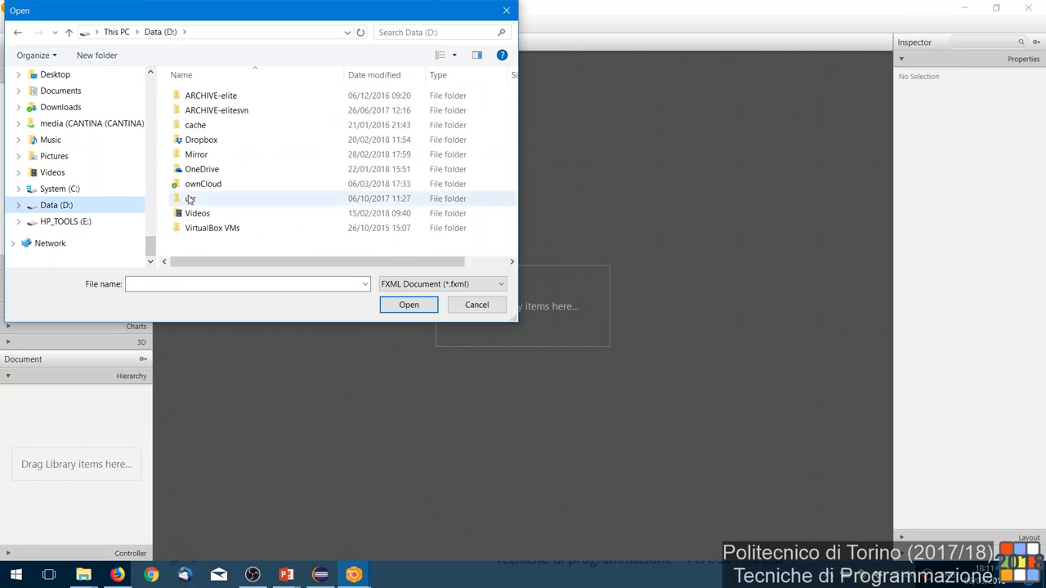
{"action": "double_click", "coordinate": [197, 154]}
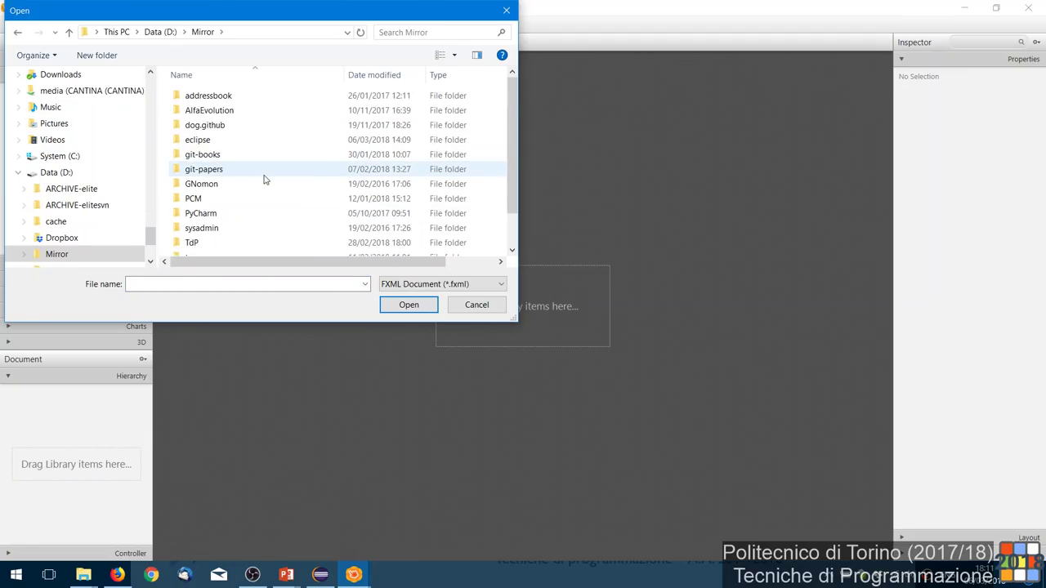
{"action": "scroll", "coordinate": [264, 177], "scroll_direction": "down", "scroll_amount": 1}
{"action": "scroll", "coordinate": [264, 178], "scroll_direction": "up", "scroll_amount": 1}
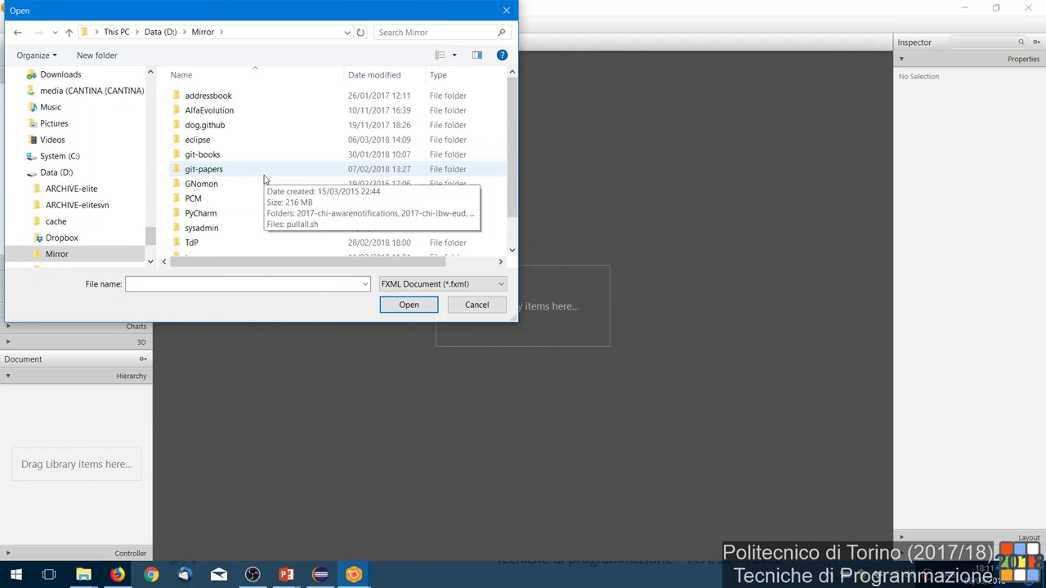
{"action": "double_click", "coordinate": [240, 141]}
{"action": "double_click", "coordinate": [237, 125]}
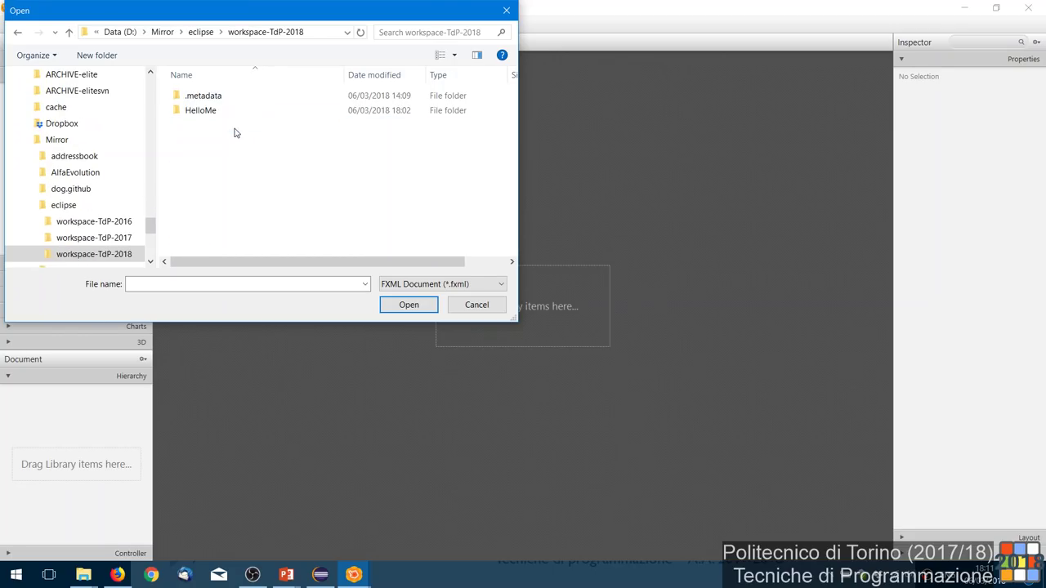
{"action": "double_click", "coordinate": [215, 110]}
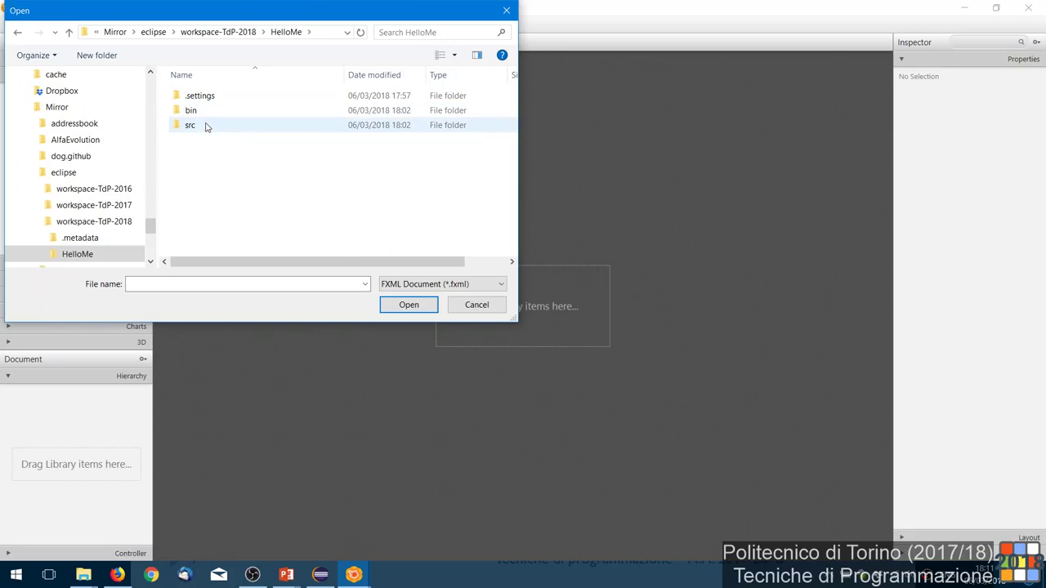
Step: Open HelloMe.fxml from the project's src\it\polito\tdp\hellome folder
{"action": "double_click", "coordinate": [205, 125]}
{"action": "double_click", "coordinate": [205, 101]}
{"action": "double_click", "coordinate": [204, 101]}
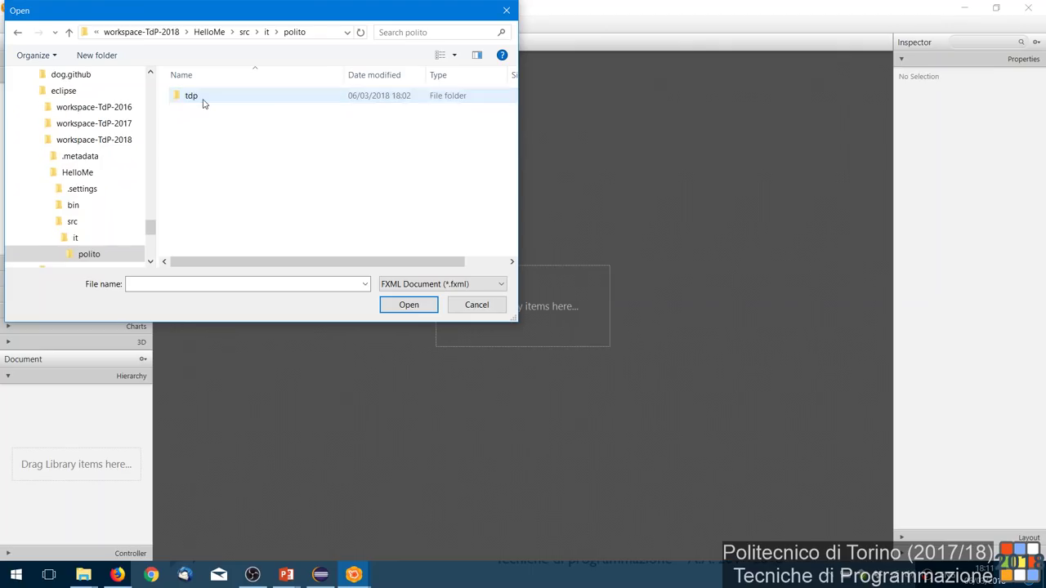
{"action": "double_click", "coordinate": [204, 101]}
{"action": "double_click", "coordinate": [204, 102]}
{"action": "left_click", "coordinate": [209, 98]}
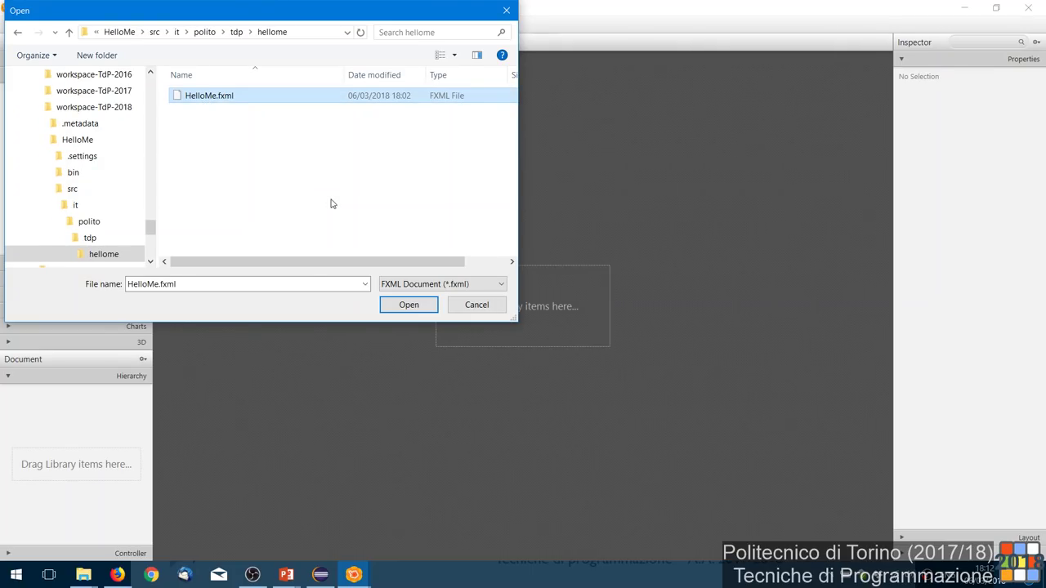
{"action": "left_click", "coordinate": [406, 305]}
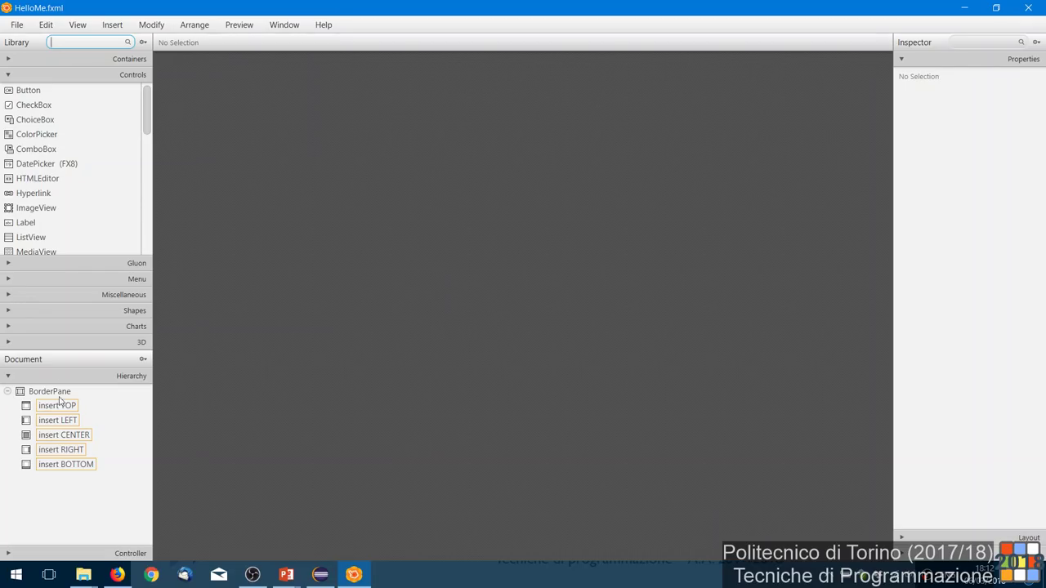
Step: Adjust the division between the Library and Document areas and activate the library search
{"action": "left_click_drag", "start_coordinate": [60, 350], "coordinate": [57, 286]}
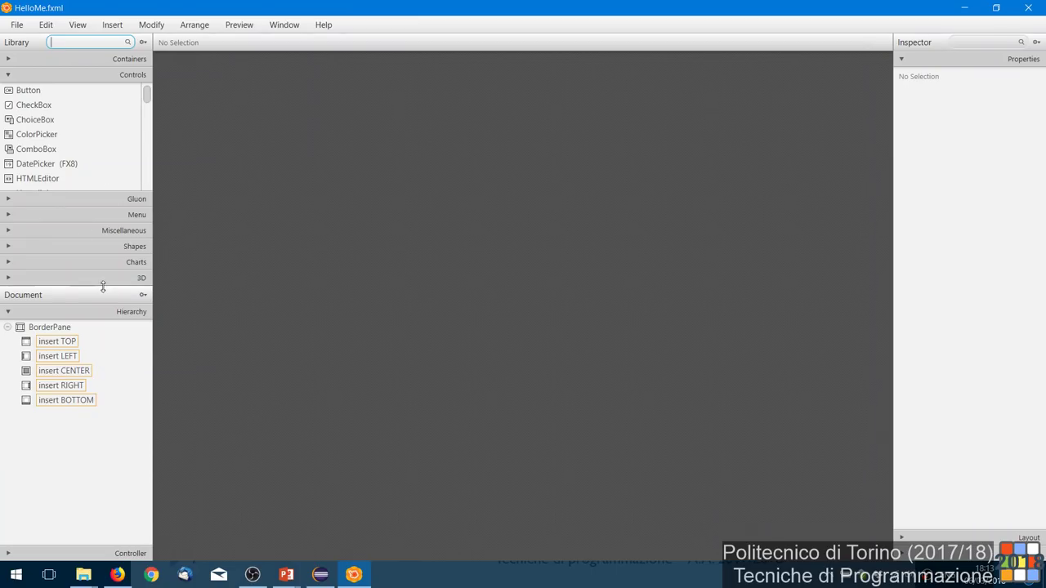
{"action": "left_click_drag", "start_coordinate": [105, 287], "coordinate": [103, 358]}
{"action": "left_click", "coordinate": [90, 40]}
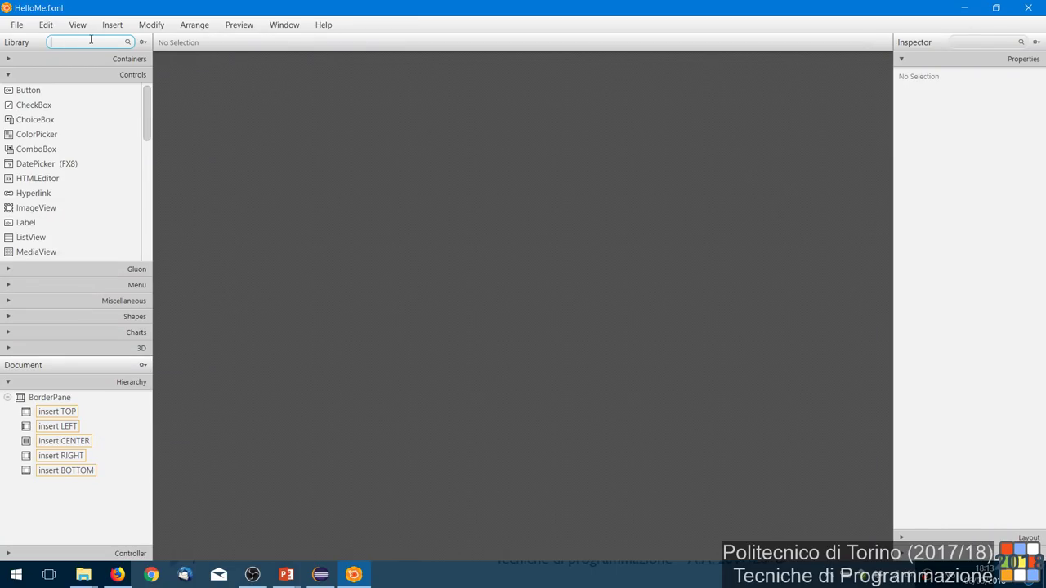
Step: Find the Label control in the library and insert it into the TOP slot of the BorderPane
{"action": "type", "text": "label"}
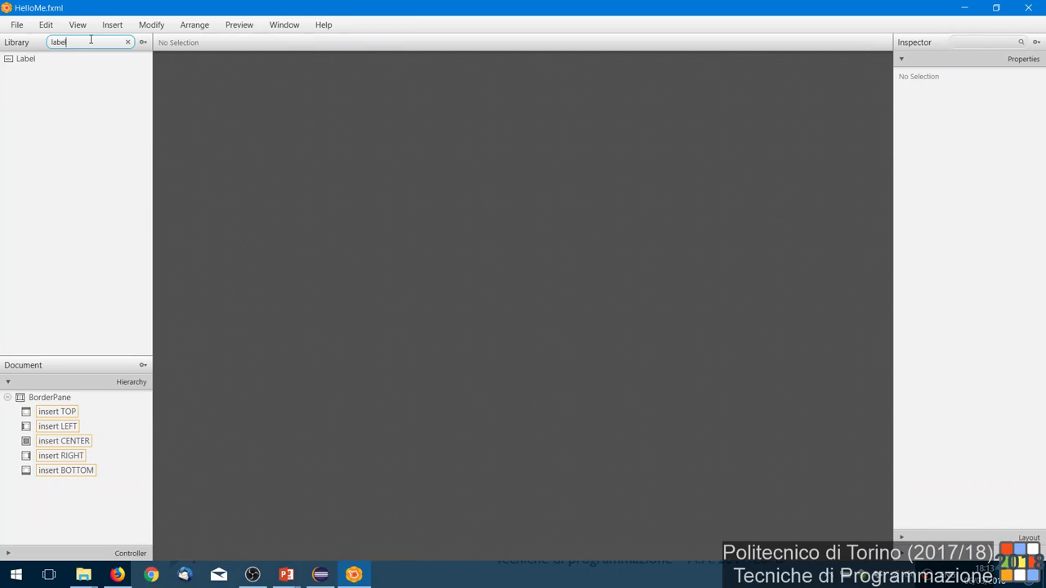
{"action": "left_click", "coordinate": [29, 60]}
{"action": "left_click_drag", "start_coordinate": [29, 59], "coordinate": [75, 413]}
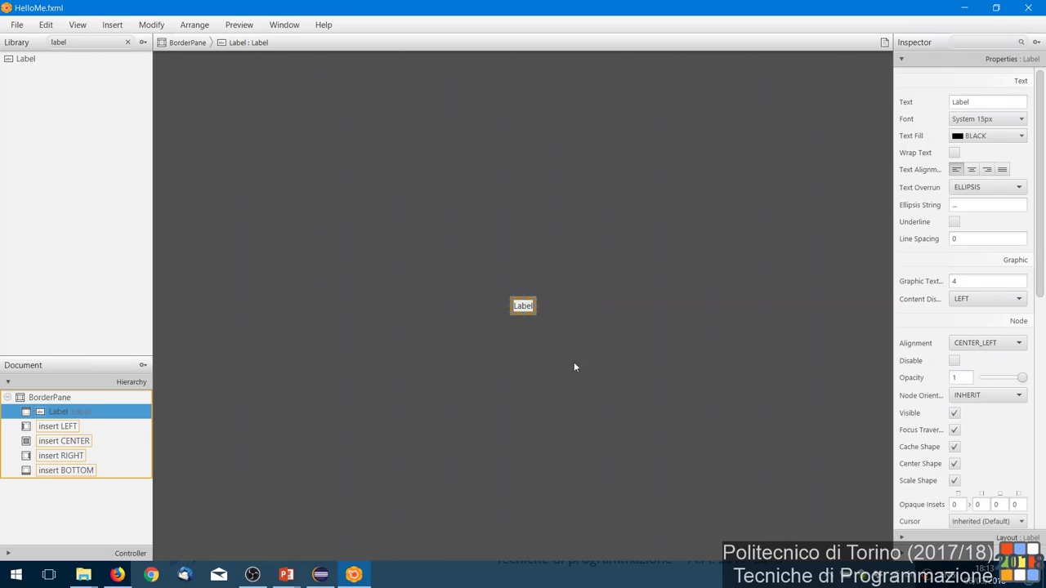
Step: Set the label's text to Programma " Hello Me"
{"action": "left_click", "coordinate": [526, 312]}
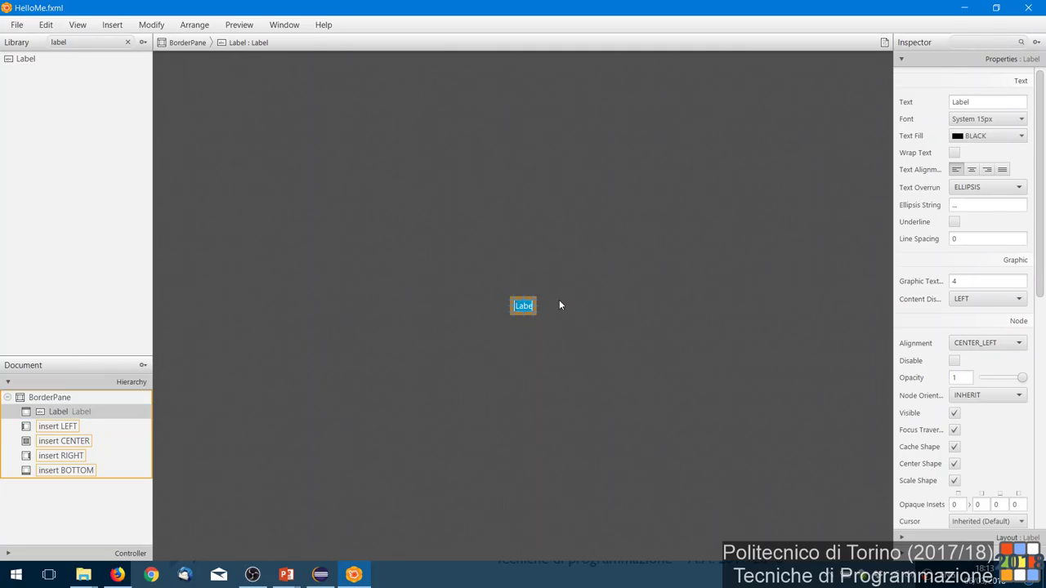
{"action": "type", "text": "ma"}
{"action": "key", "text": "BackSpace"}
{"action": "key", "text": "BackSpace"}
{"action": "type", "text": "Hello Me\""}
{"action": "key", "text": "Return"}
{"action": "left_click", "coordinate": [592, 233]}
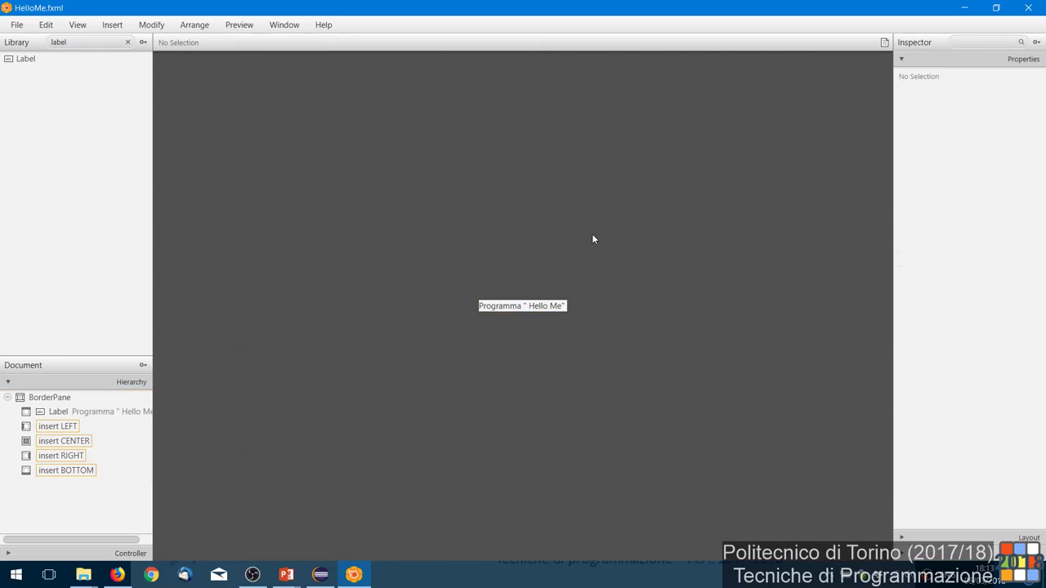
{"action": "left_click", "coordinate": [562, 313]}
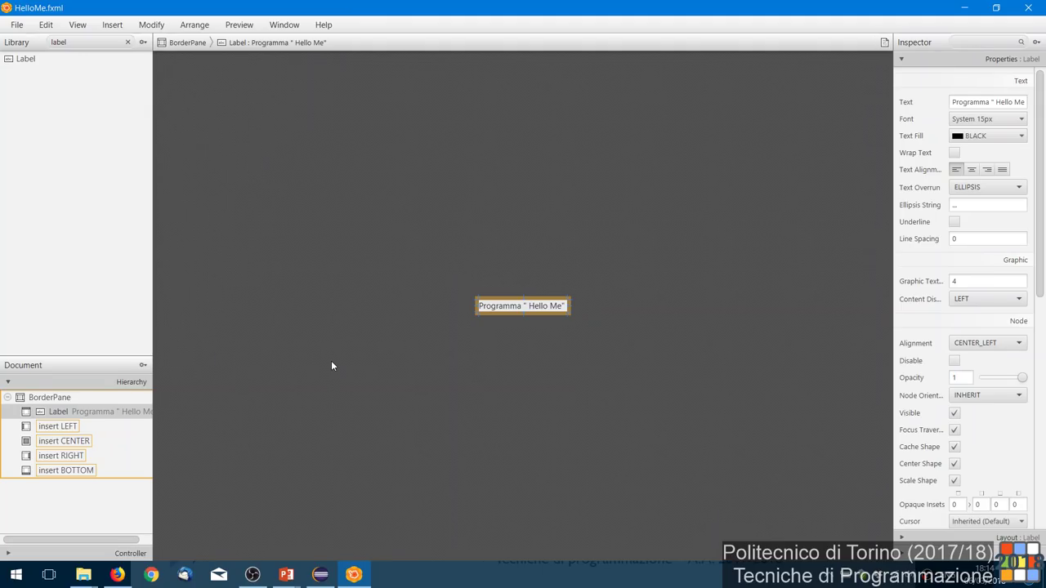
Step: Find the VBox container in the library and insert it into the CENTER slot of the BorderPane
{"action": "left_click", "coordinate": [65, 442]}
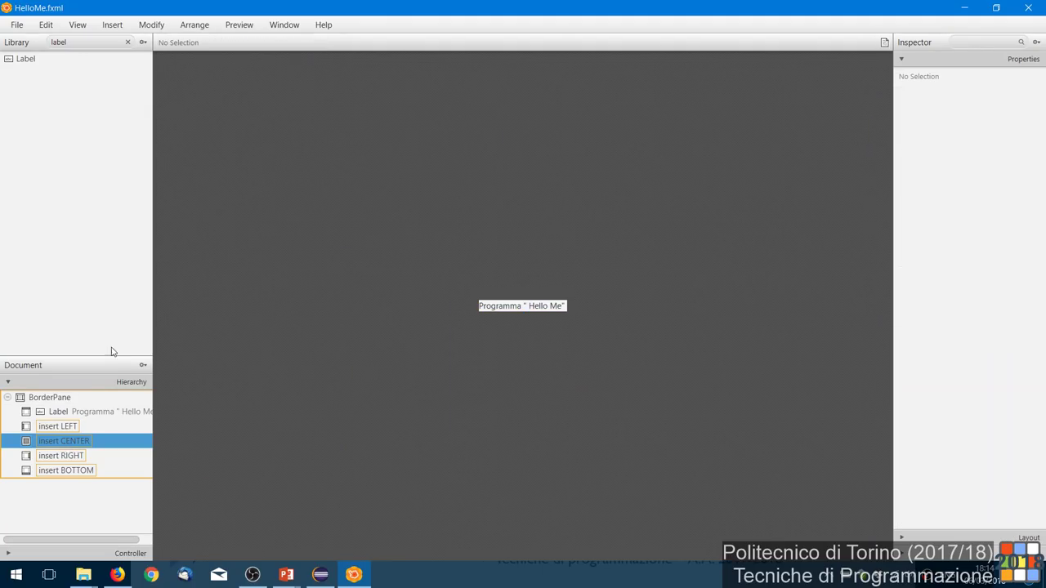
{"action": "double_click", "coordinate": [68, 43]}
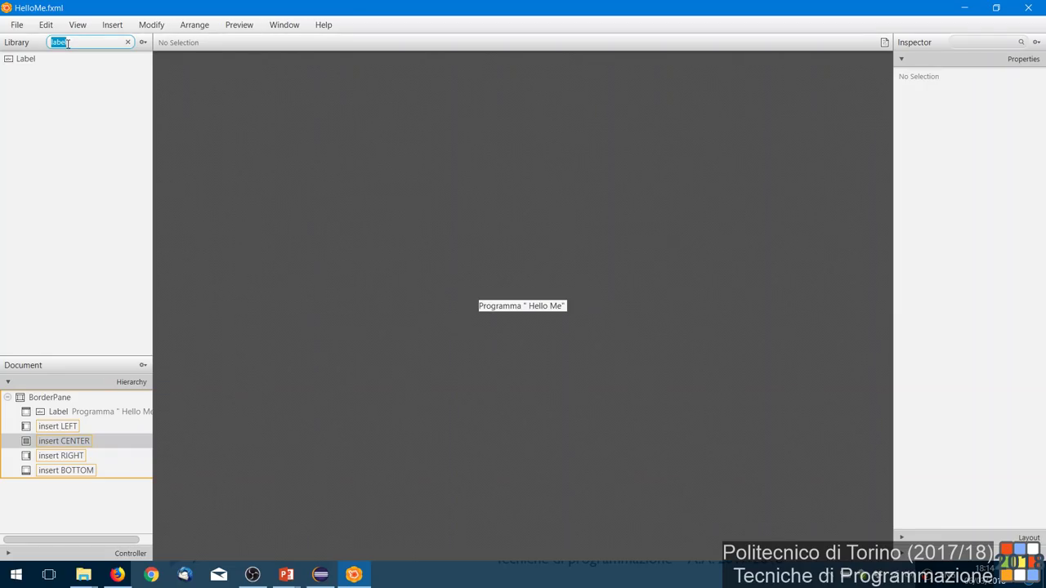
{"action": "type", "text": "vbox"}
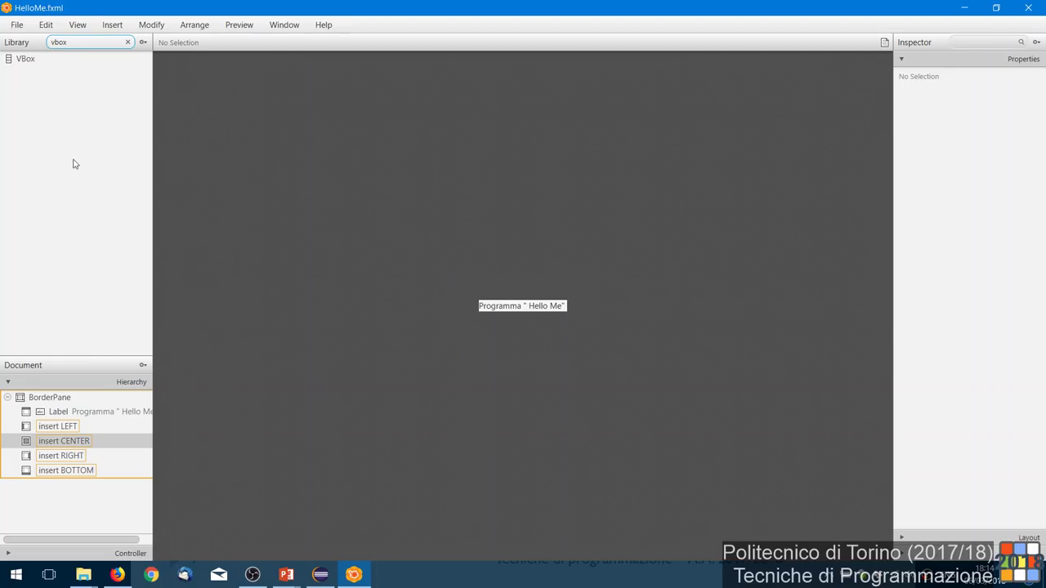
{"action": "left_click_drag", "start_coordinate": [20, 60], "coordinate": [72, 441]}
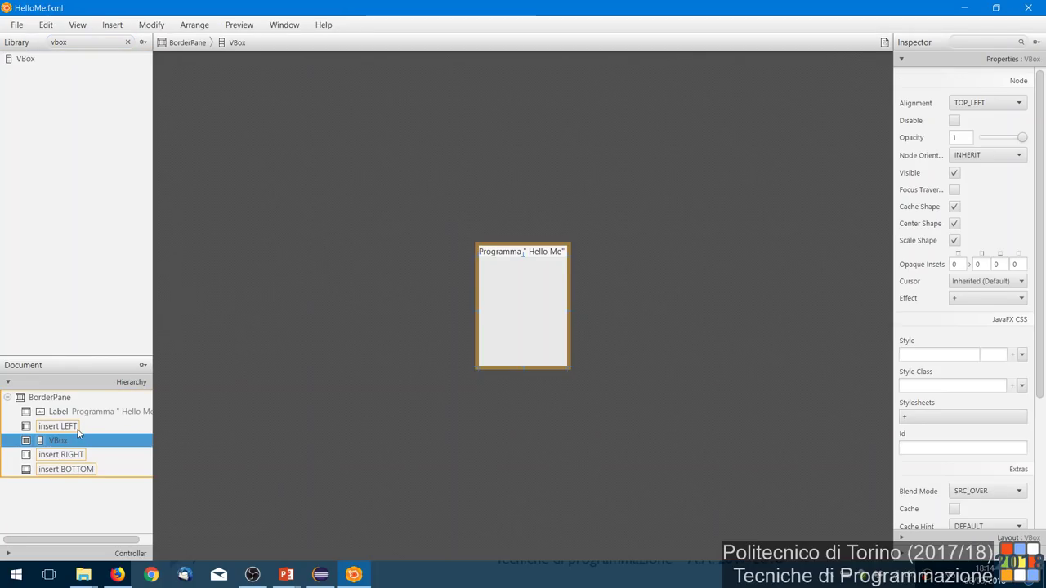
Step: Find the HBox container in the library and nest it inside the VBox
{"action": "double_click", "coordinate": [67, 42]}
{"action": "key", "text": "BackSpace"}
{"action": "type", "text": "hbox"}
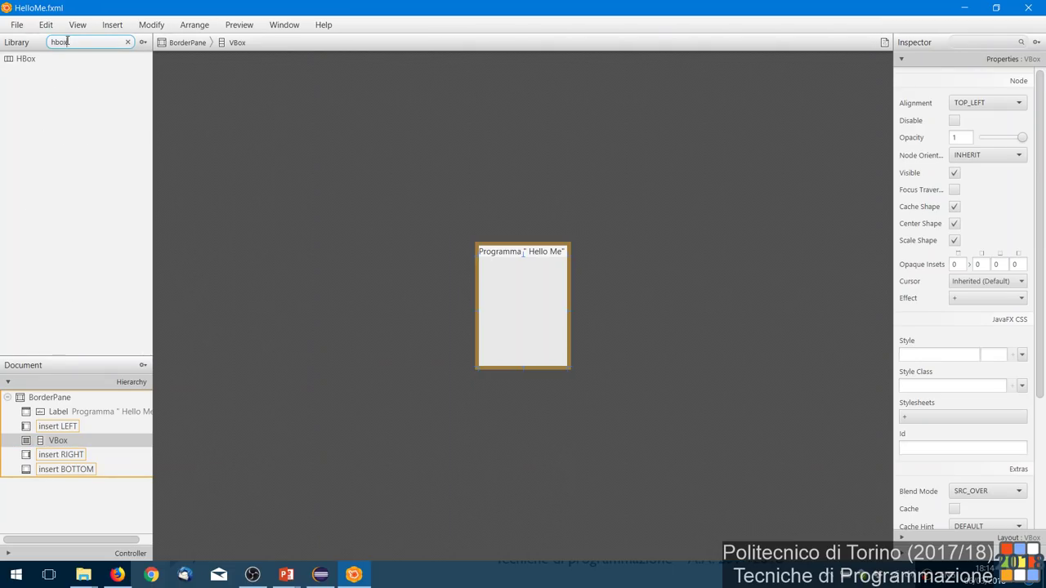
{"action": "left_click_drag", "start_coordinate": [26, 59], "coordinate": [72, 445]}
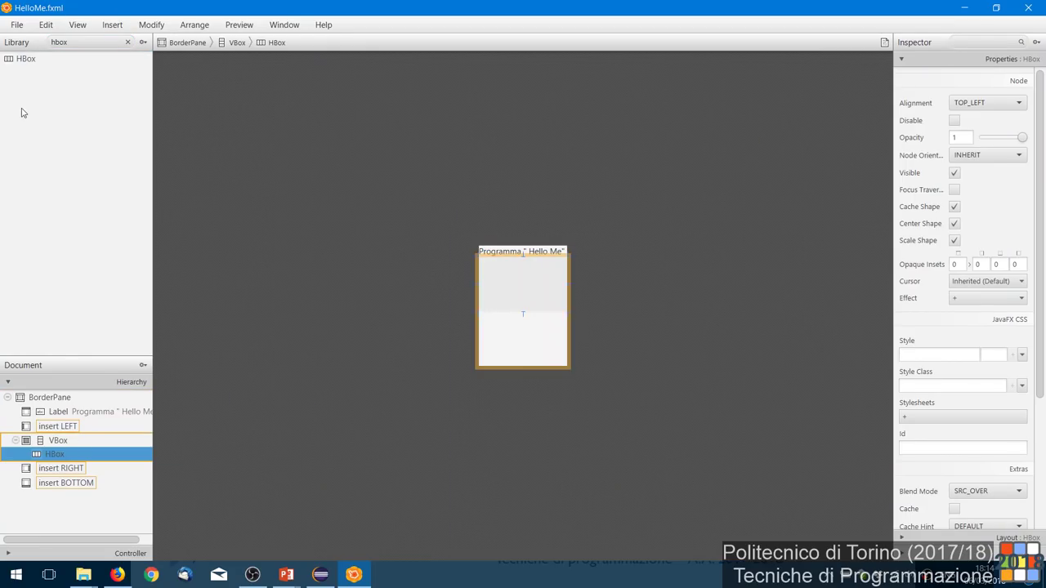
Step: Search the library for text components and add a TextArea to the VBox, below the HBox
{"action": "double_click", "coordinate": [62, 42]}
{"action": "type", "text": "text"}
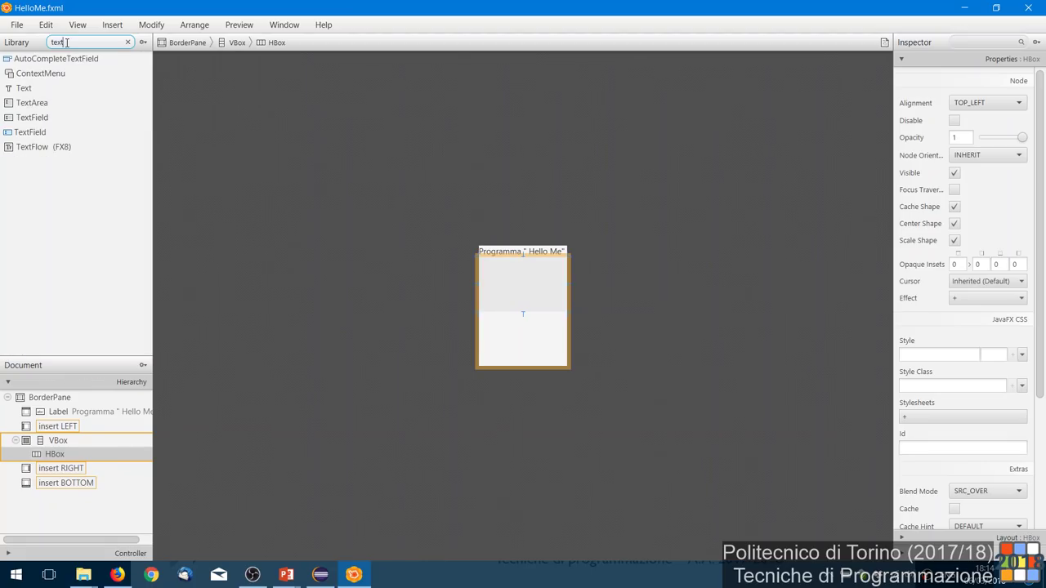
{"action": "left_click_drag", "start_coordinate": [40, 103], "coordinate": [88, 449]}
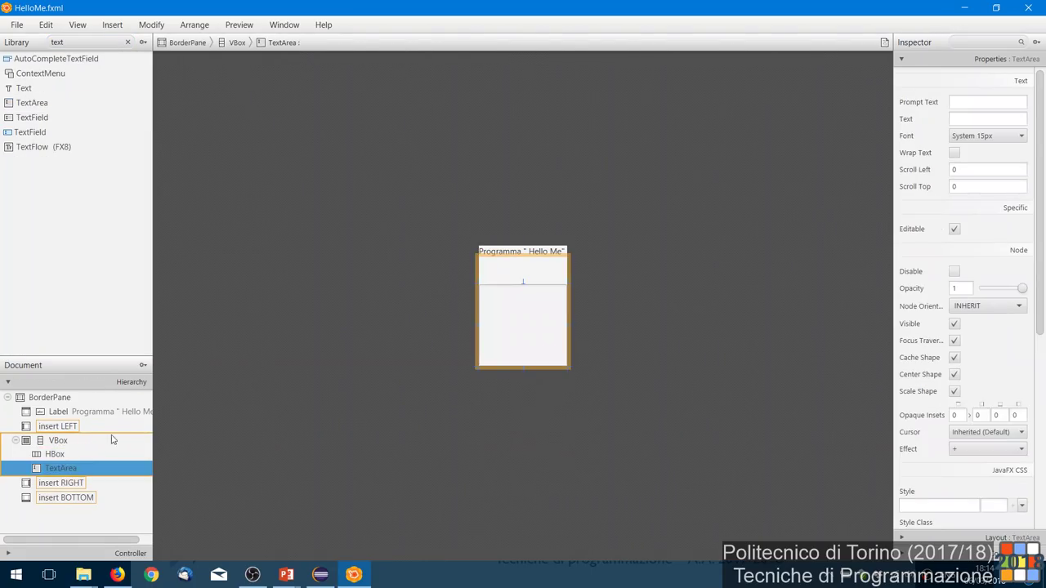
{"action": "left_click", "coordinate": [337, 353]}
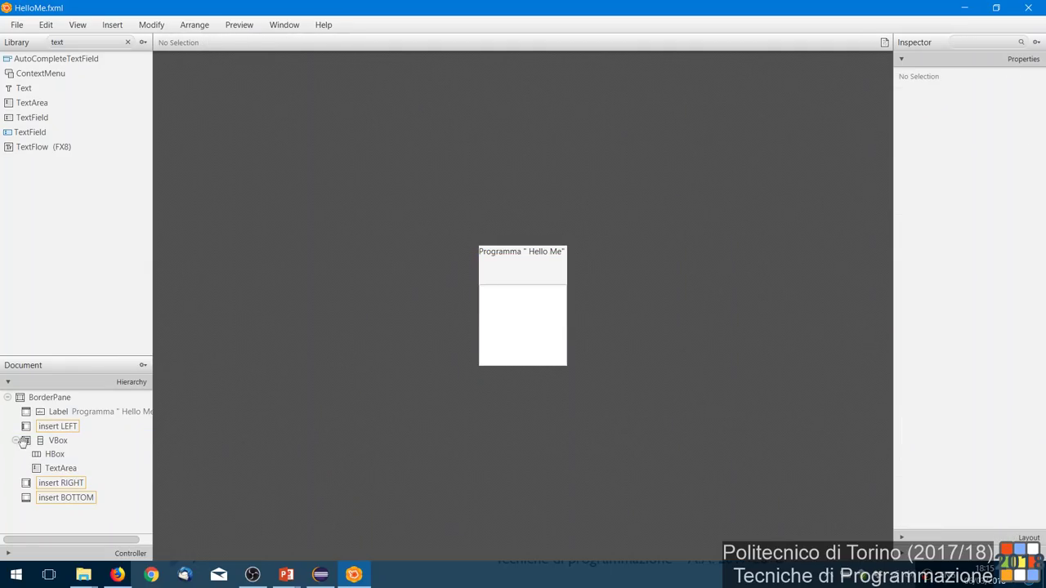
Step: Check the areas occupied by the VBox, HBox and TextArea, and insert a TextField into the HBox
{"action": "left_click", "coordinate": [53, 442]}
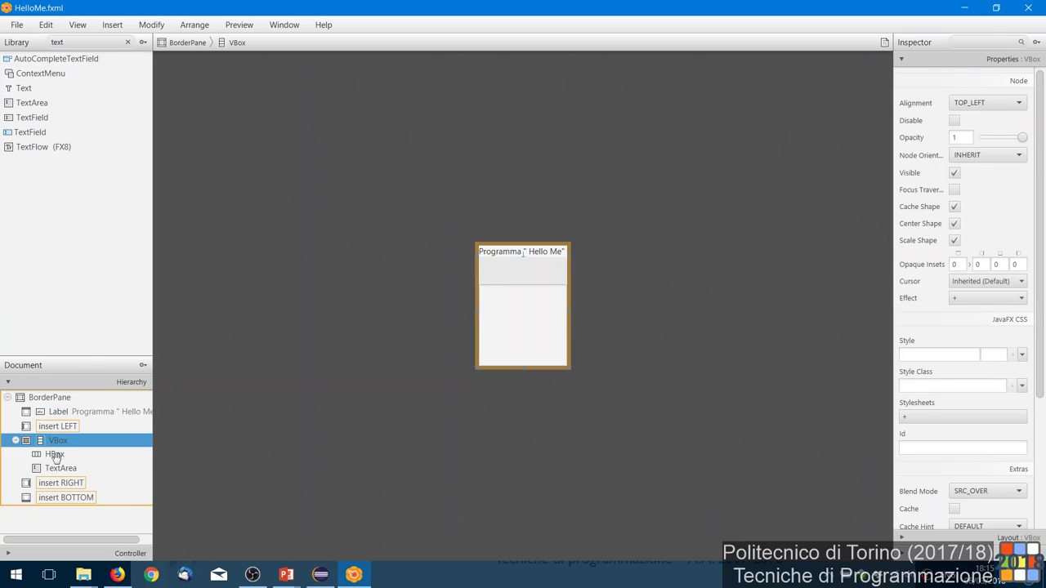
{"action": "left_click", "coordinate": [55, 454]}
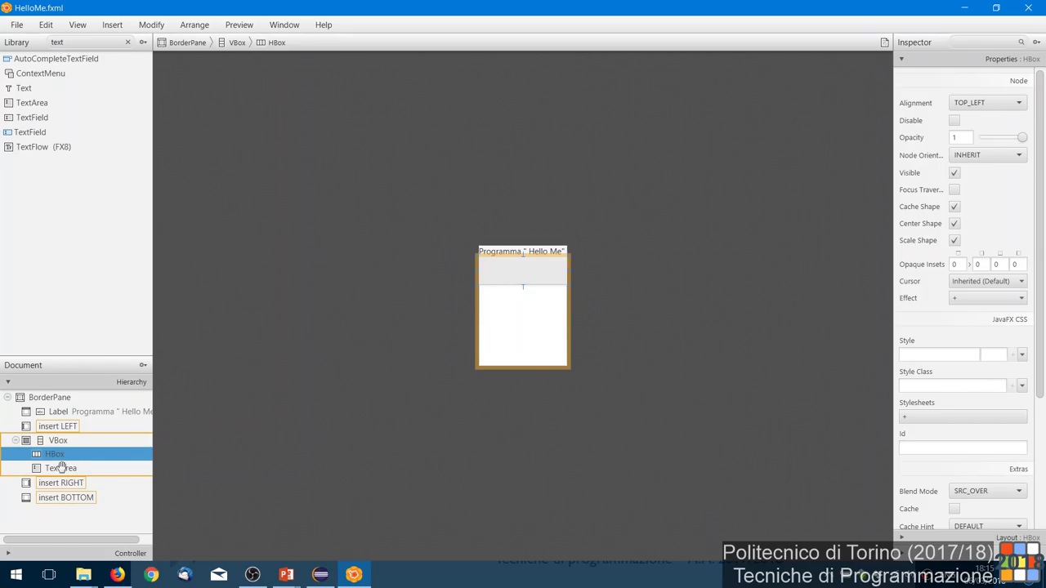
{"action": "left_click", "coordinate": [61, 469]}
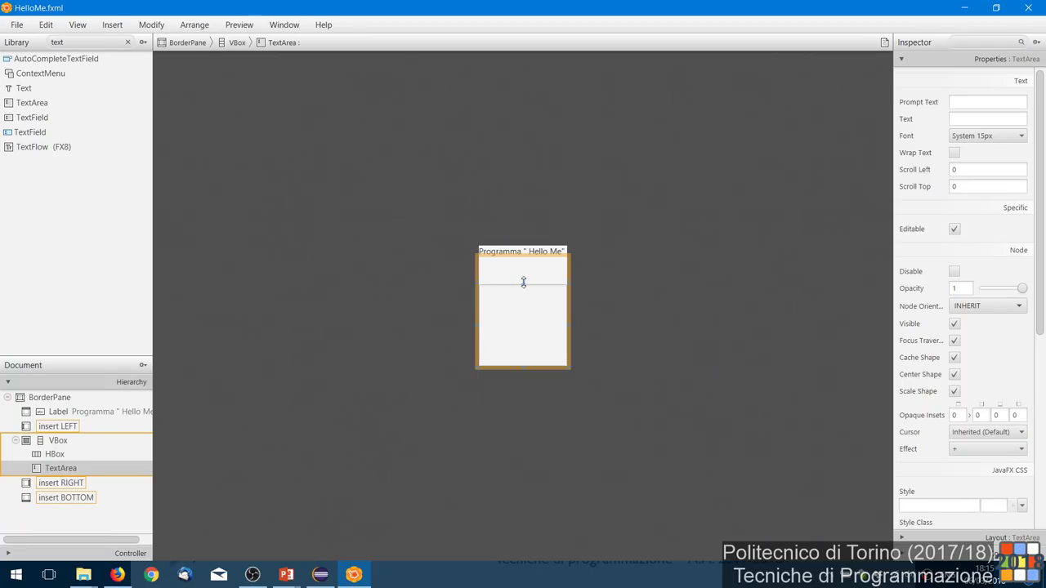
{"action": "left_click", "coordinate": [521, 275]}
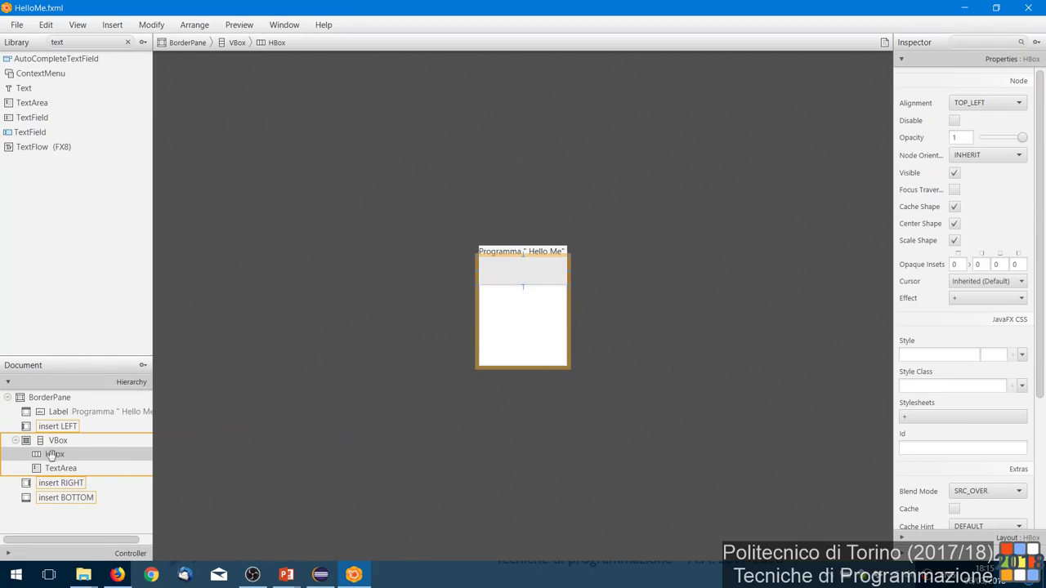
{"action": "double_click", "coordinate": [91, 41]}
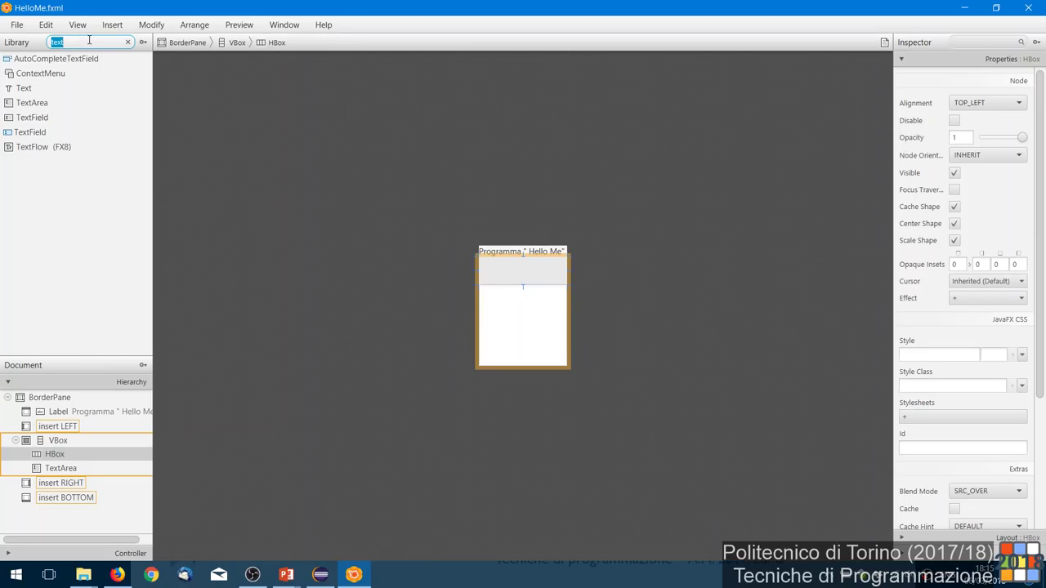
{"action": "left_click", "coordinate": [37, 117]}
{"action": "left_click_drag", "start_coordinate": [37, 117], "coordinate": [62, 460]}
Step: Find the Button control in the library and add it to the HBox after the TextField
{"action": "double_click", "coordinate": [71, 44]}
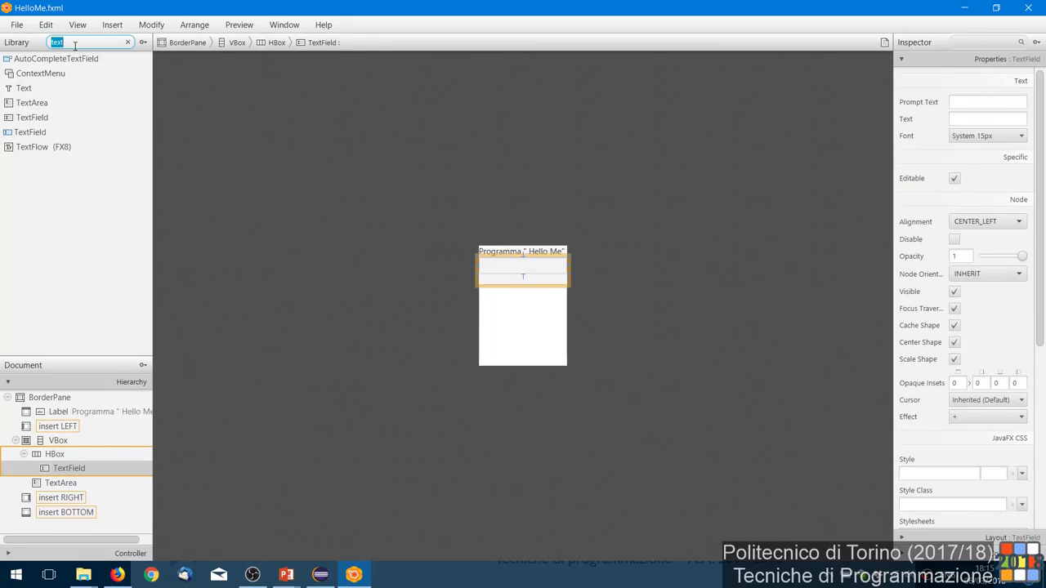
{"action": "type", "text": "button"}
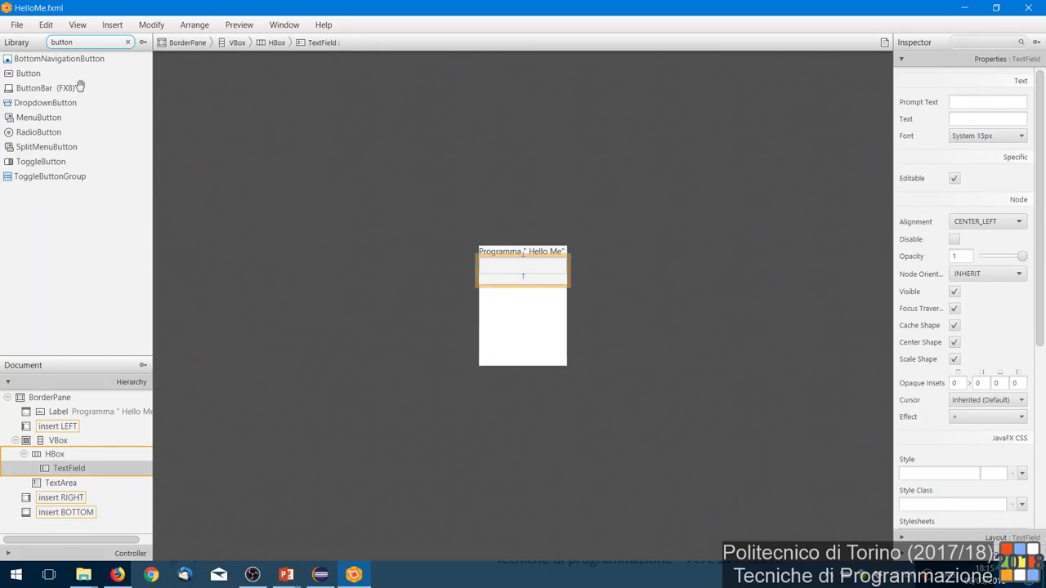
{"action": "left_click_drag", "start_coordinate": [25, 75], "coordinate": [83, 456]}
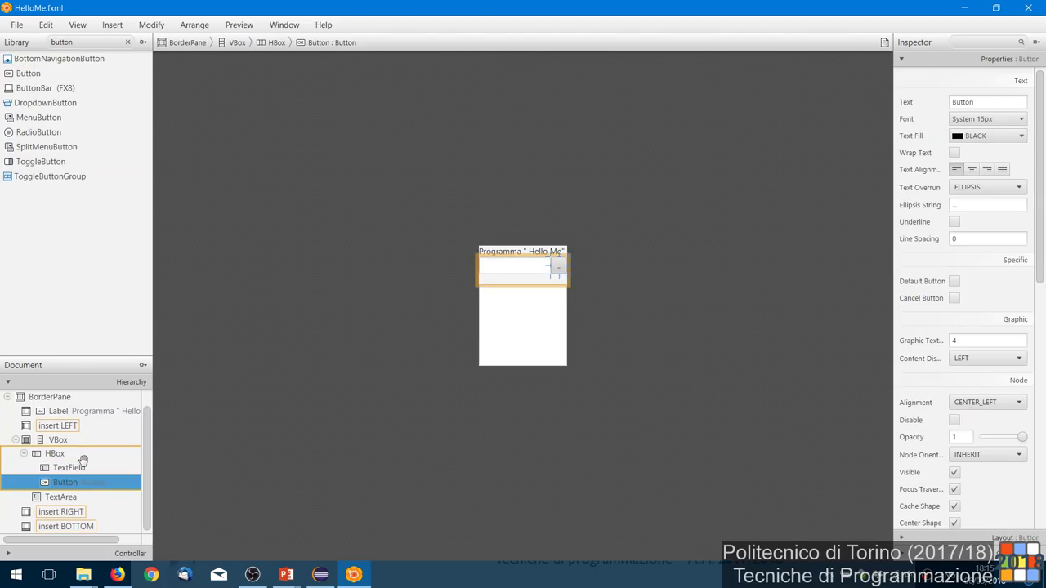
{"action": "left_click", "coordinate": [720, 311]}
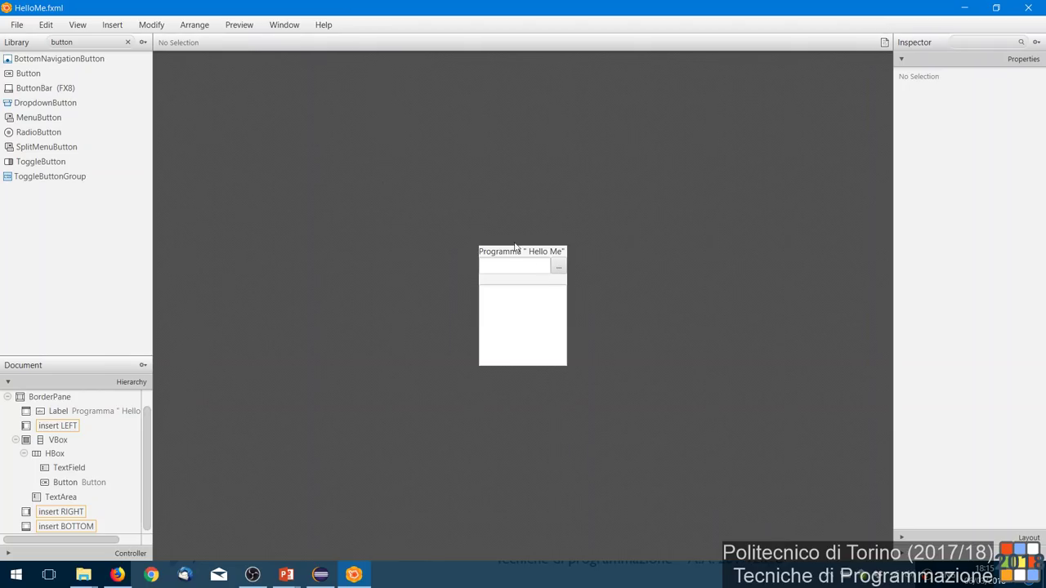
Step: Show a preview of the interface in its own window, then enlarge and reposition that window
{"action": "left_click", "coordinate": [258, 30]}
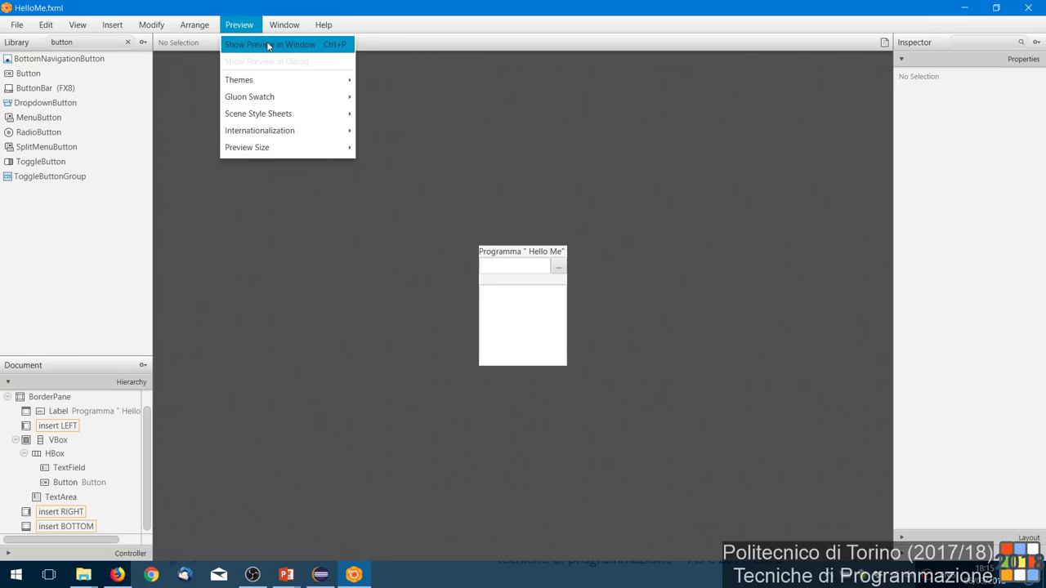
{"action": "left_click", "coordinate": [268, 45]}
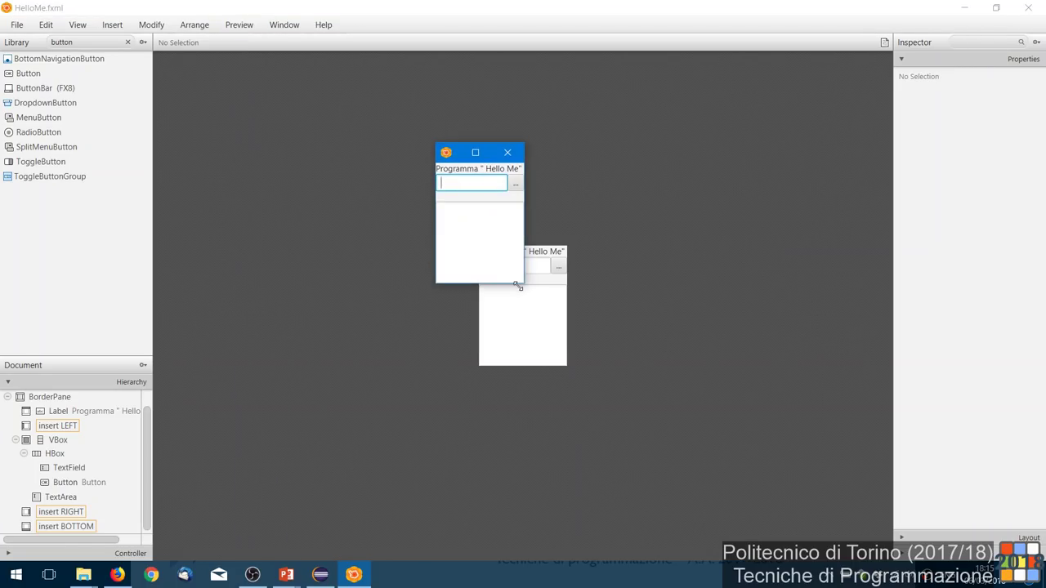
{"action": "left_click_drag", "start_coordinate": [522, 283], "coordinate": [856, 397]}
{"action": "left_click_drag", "start_coordinate": [588, 159], "coordinate": [479, 159]}
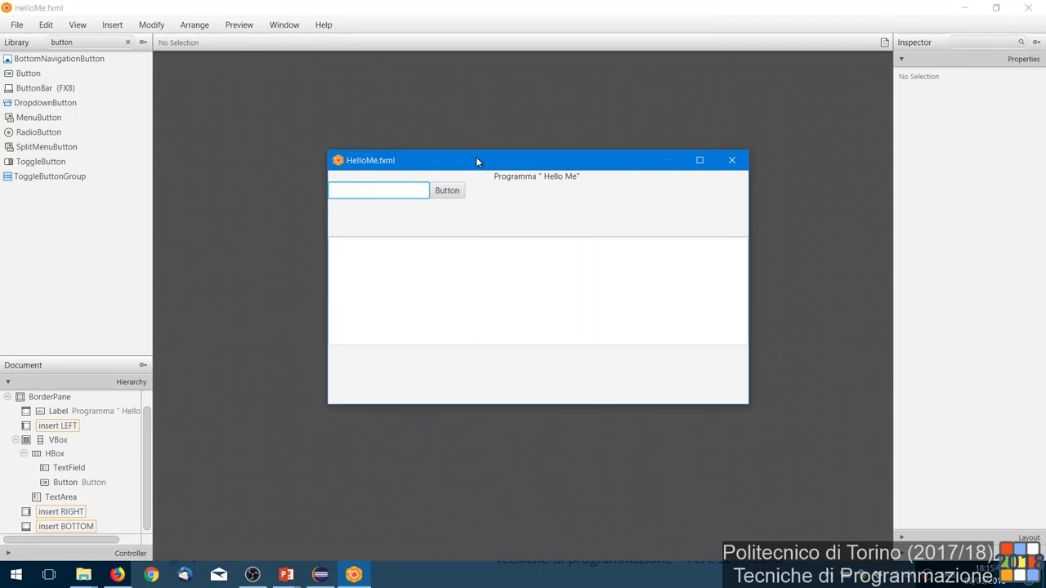
Step: Test the previewed controls: enter fewfwefwefwe in the text field, activate the button and enter gewgwegwevwdvw in the text area
{"action": "type", "text": "fewfwefwefwe"}
{"action": "left_click", "coordinate": [447, 190]}
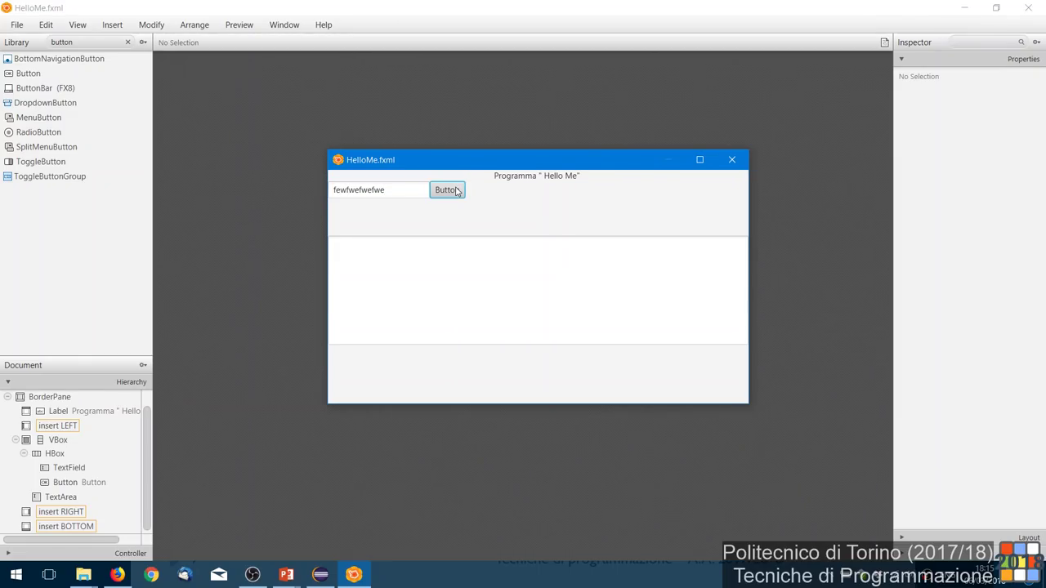
{"action": "left_click", "coordinate": [479, 279]}
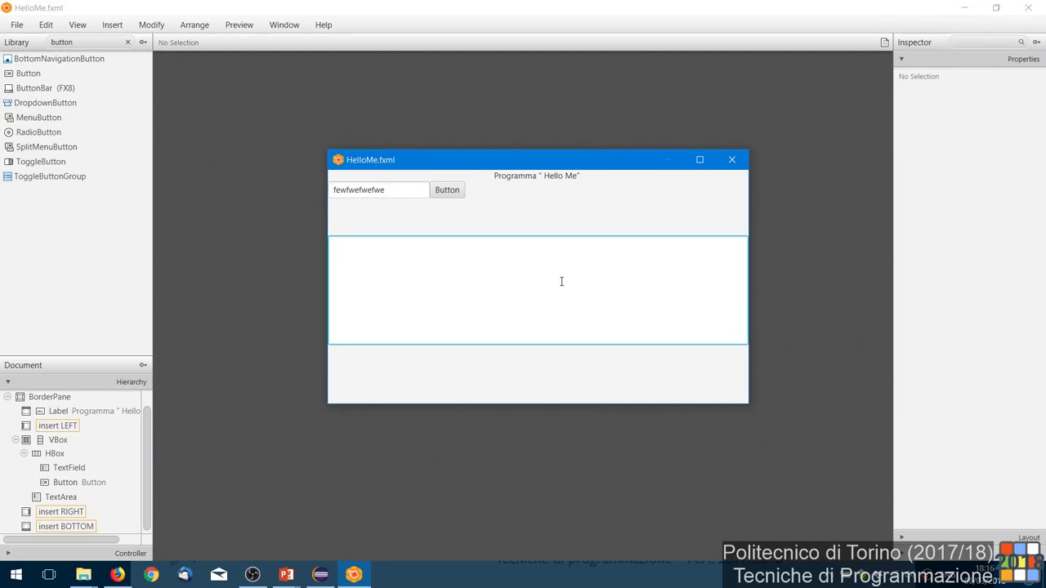
{"action": "type", "text": "gewgwegwevwdvw"}
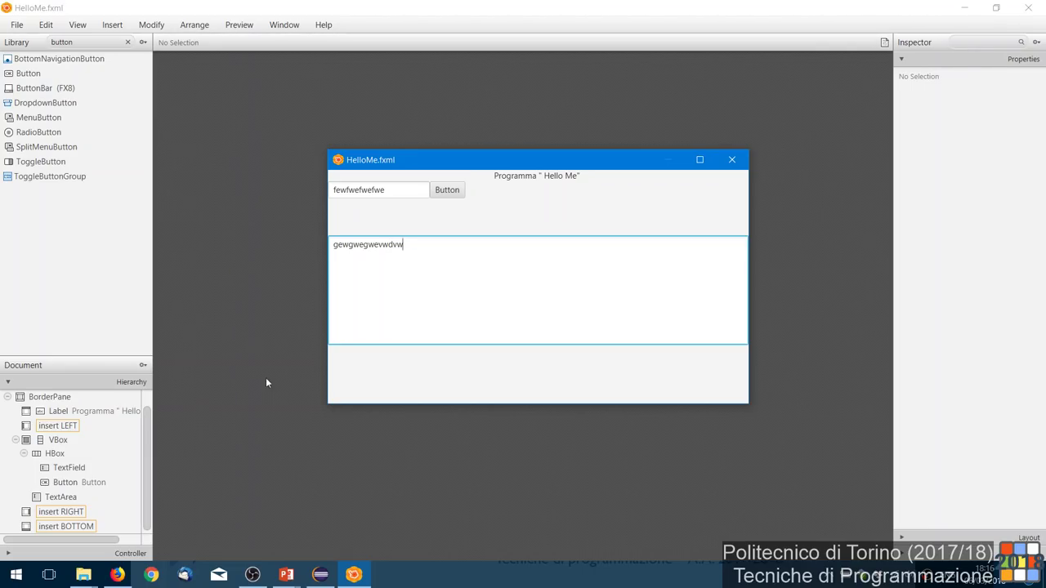
Step: Try the previewed text field, button and text area once more, then close the preview and clear the selection
{"action": "double_click", "coordinate": [391, 190]}
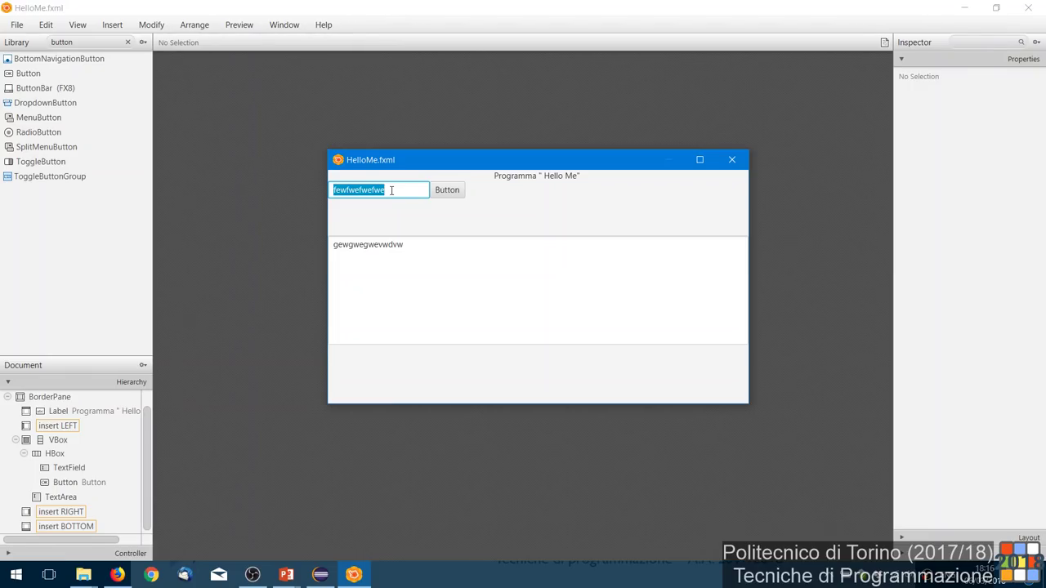
{"action": "left_click", "coordinate": [456, 190]}
{"action": "left_click", "coordinate": [422, 253]}
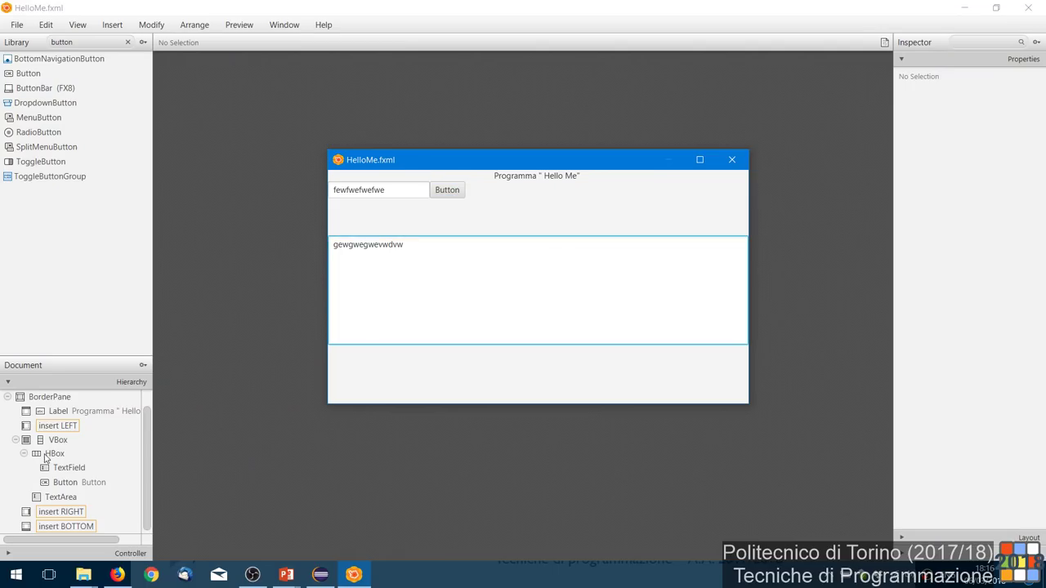
{"action": "left_click", "coordinate": [69, 500]}
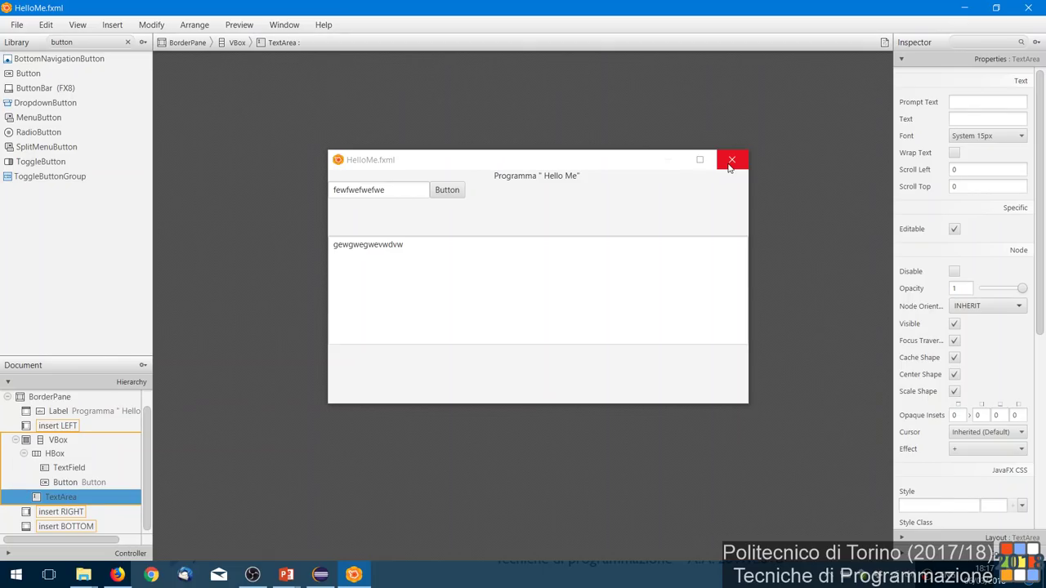
{"action": "left_click", "coordinate": [747, 402]}
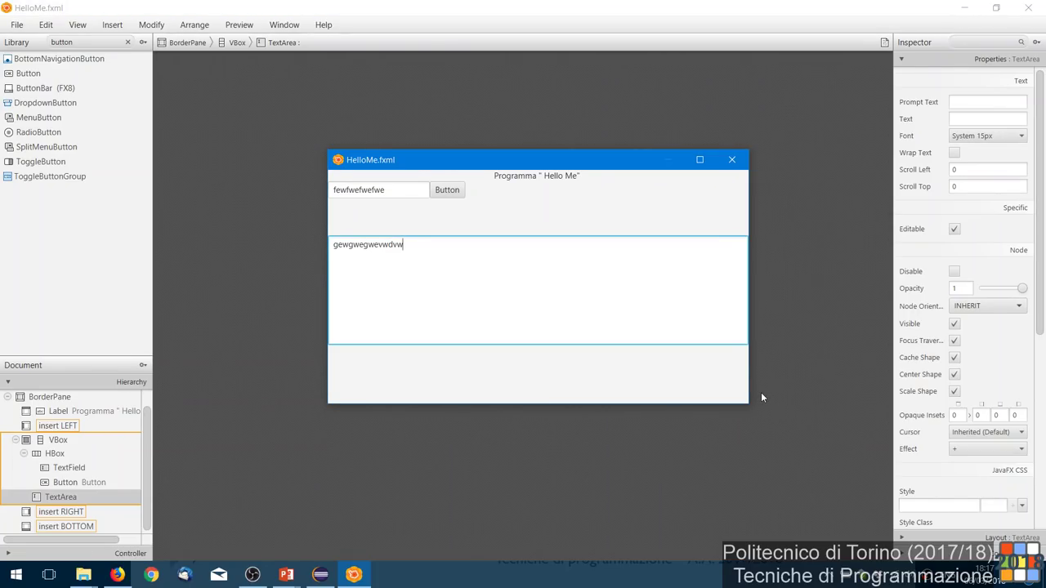
{"action": "left_click", "coordinate": [739, 166]}
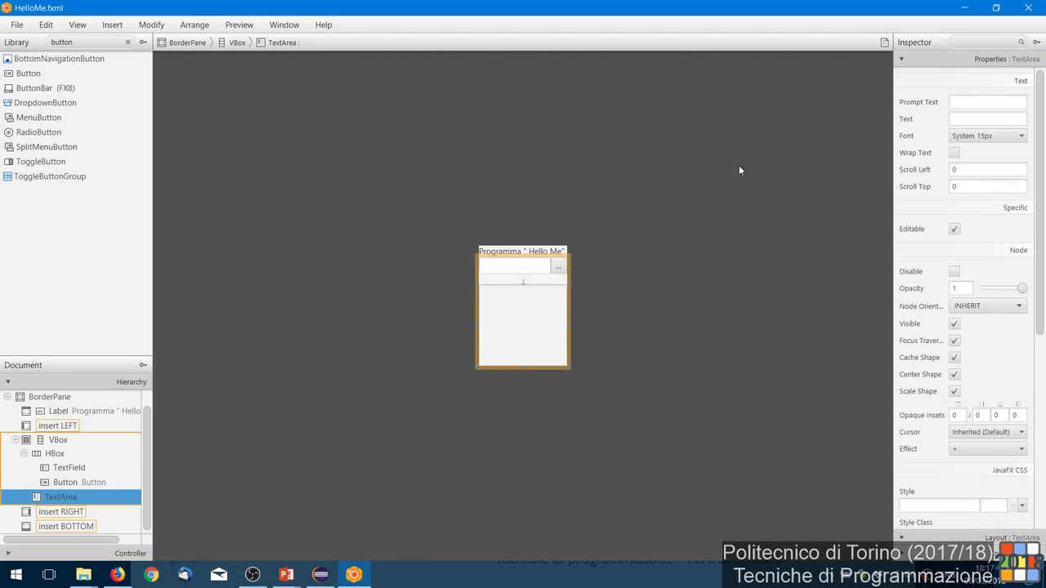
{"action": "left_click", "coordinate": [693, 221]}
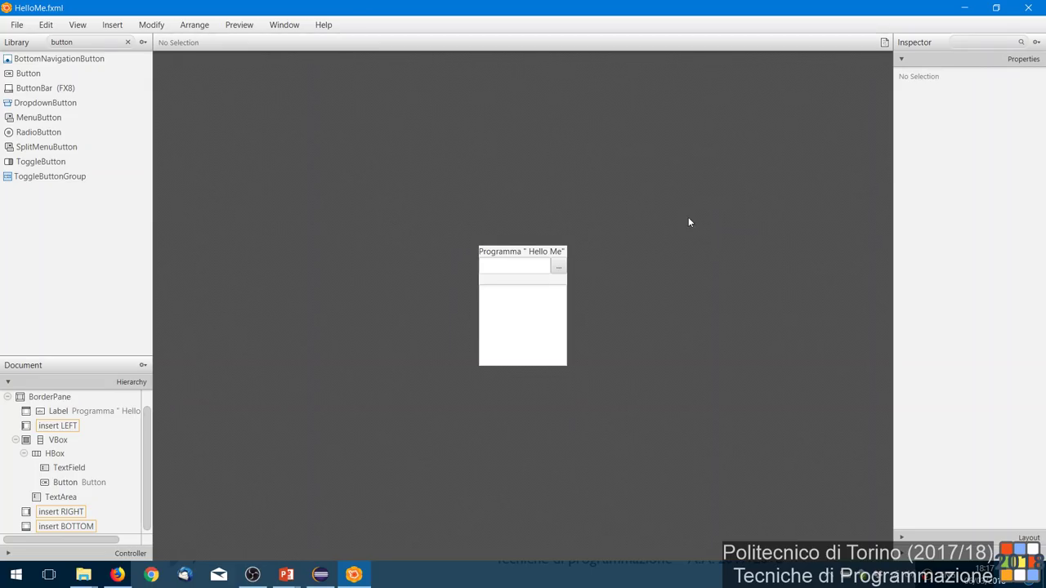
Step: Review the HBox's Properties, Layout and Code settings, widening the Inspector and leaving the Layout settings open
{"action": "left_click", "coordinate": [62, 440]}
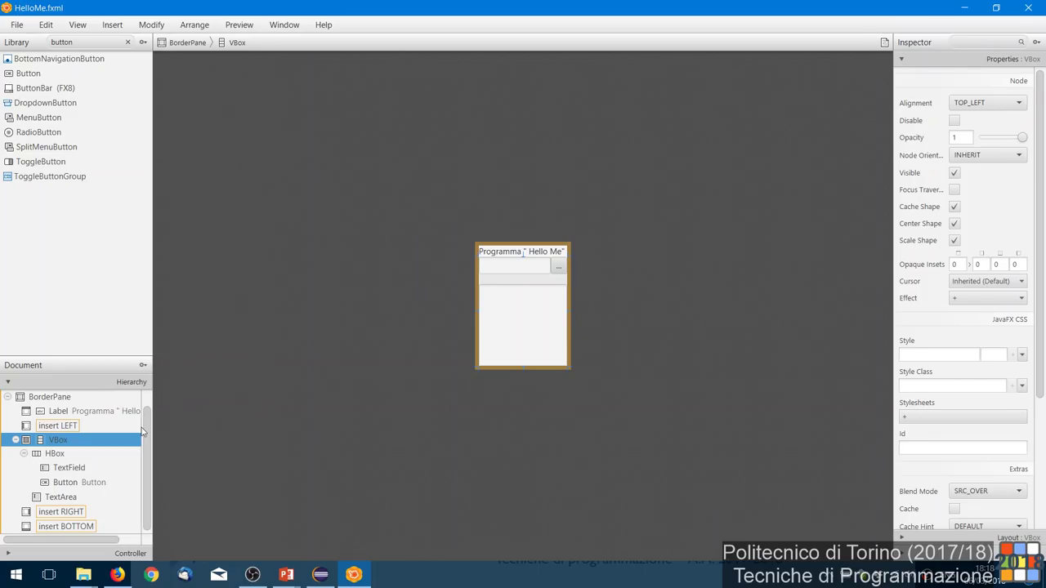
{"action": "scroll", "coordinate": [144, 454], "scroll_direction": "up", "scroll_amount": 1}
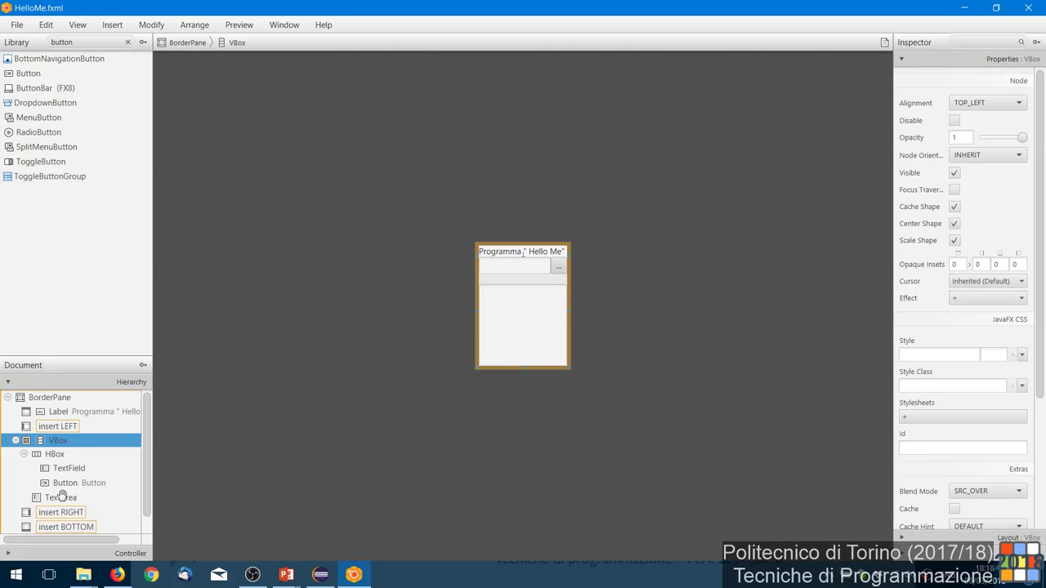
{"action": "mouse_move", "coordinate": [56, 453]}
{"action": "left_mouse_down"}
{"action": "mouse_move", "coordinate": [555, 302]}
{"action": "mouse_move", "coordinate": [651, 306]}
{"action": "mouse_move", "coordinate": [474, 266]}
{"action": "mouse_move", "coordinate": [561, 269]}
{"action": "mouse_move", "coordinate": [987, 105]}
{"action": "mouse_move", "coordinate": [855, 85]}
{"action": "mouse_move", "coordinate": [783, 168]}
{"action": "left_mouse_up"}
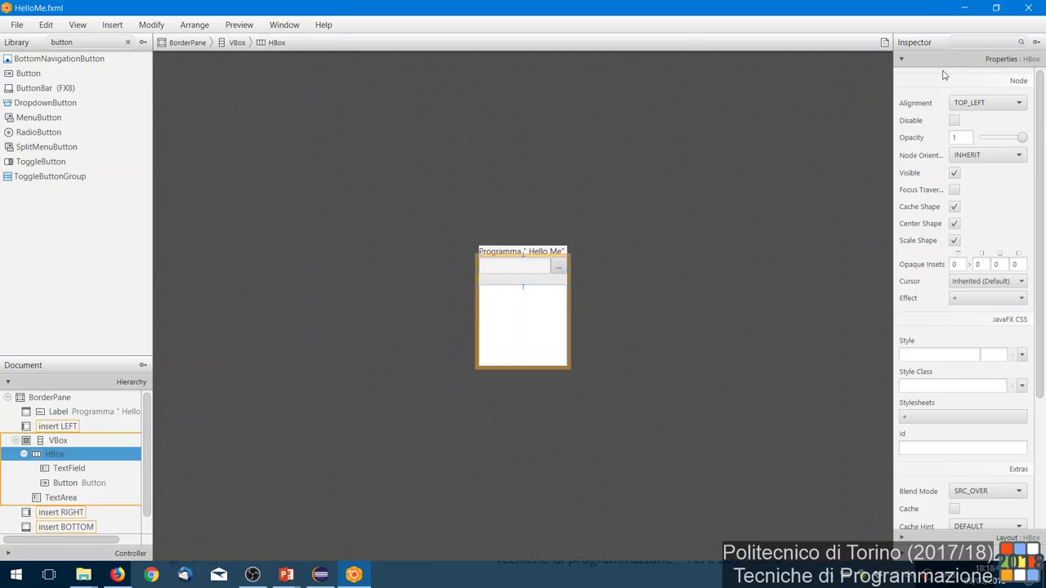
{"action": "left_click", "coordinate": [989, 63]}
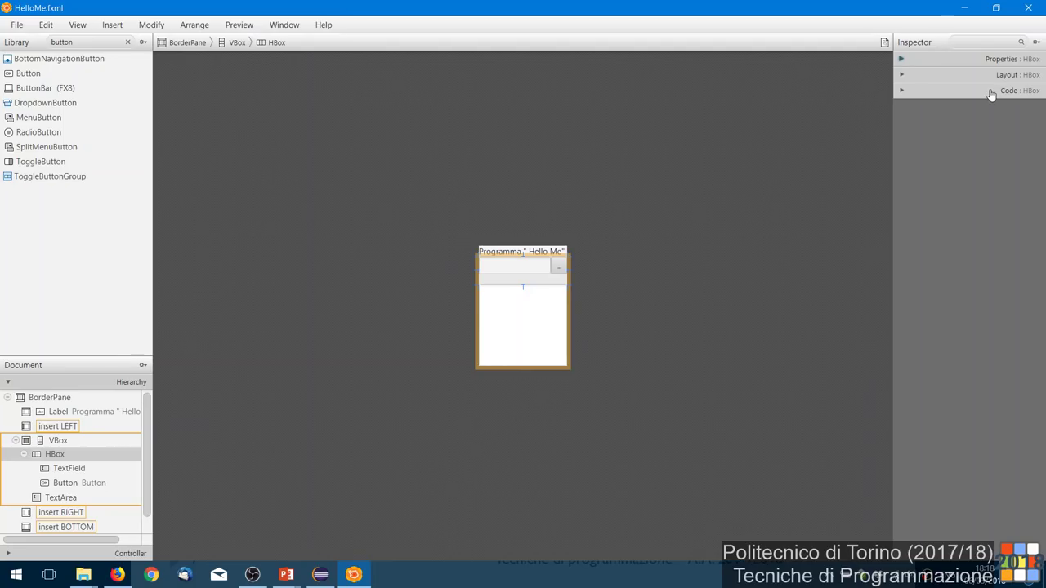
{"action": "left_click", "coordinate": [973, 64]}
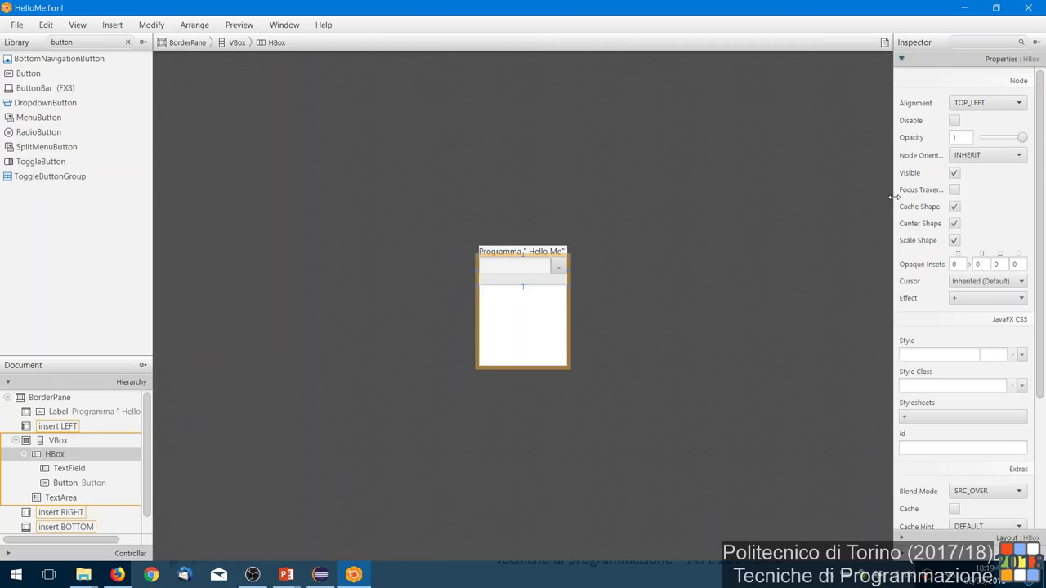
{"action": "left_click_drag", "start_coordinate": [894, 196], "coordinate": [840, 196]}
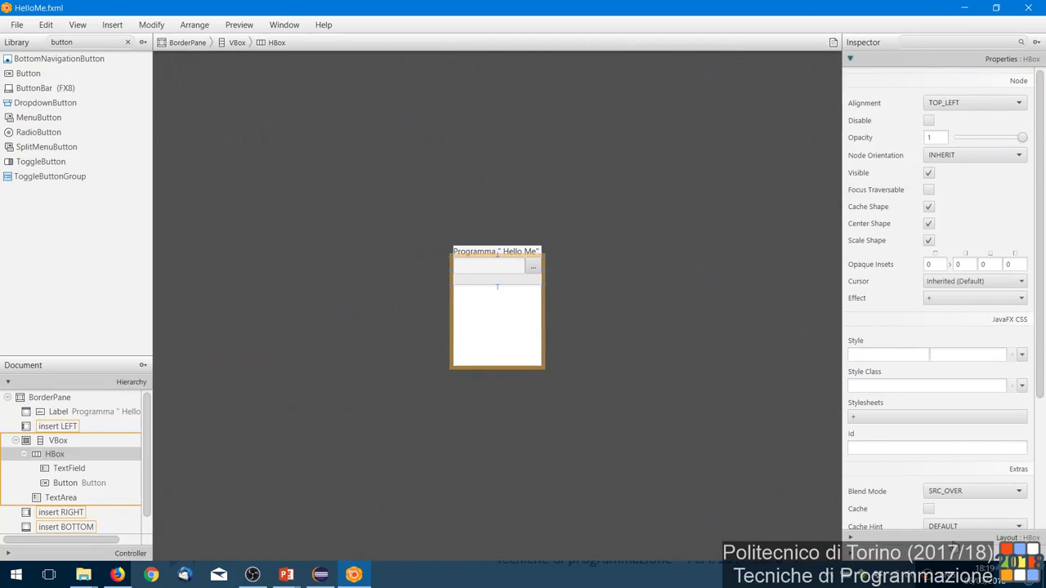
{"action": "left_click", "coordinate": [955, 538]}
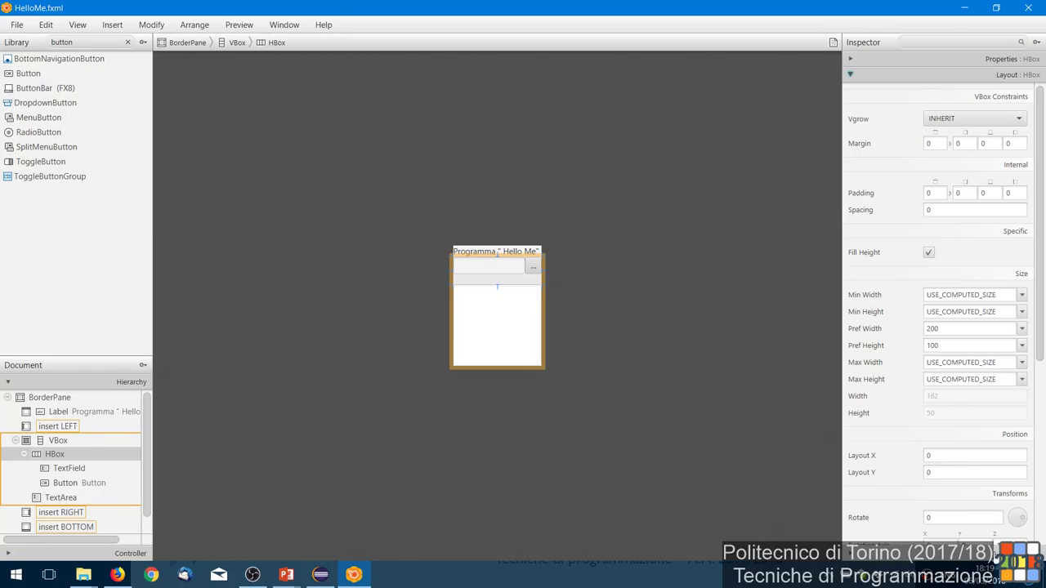
{"action": "left_click", "coordinate": [850, 75]}
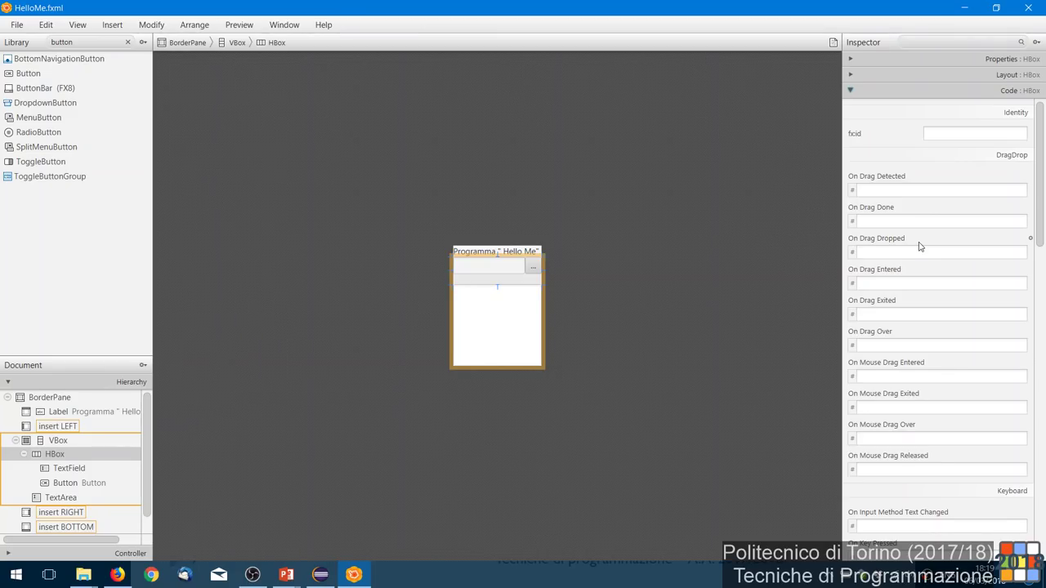
{"action": "left_click", "coordinate": [1003, 94]}
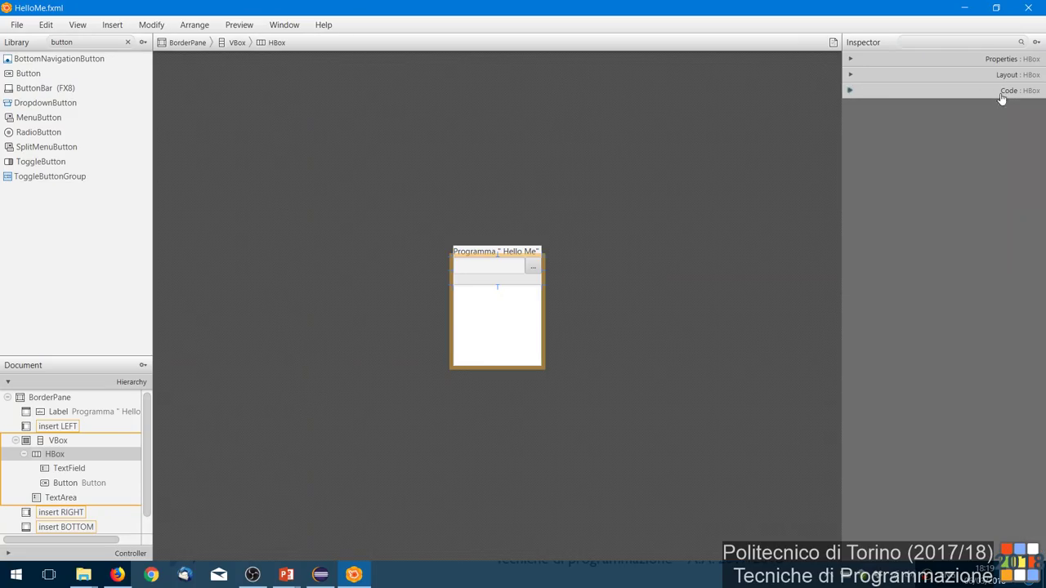
{"action": "left_click", "coordinate": [1004, 75]}
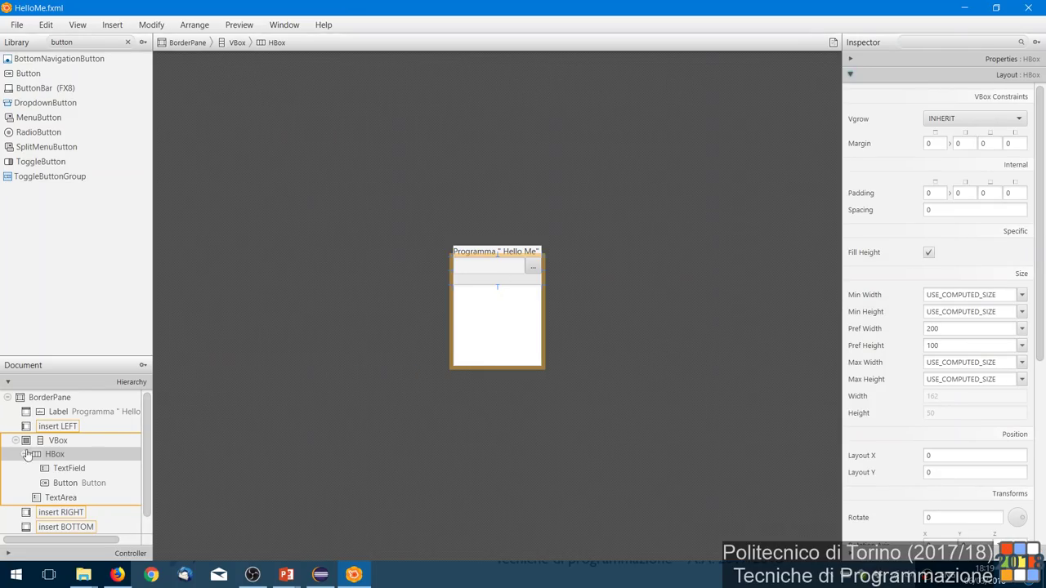
Step: Set the HBox's preferred width and preferred height to USE_COMPUTED_SIZE and clear the selection
{"action": "left_click", "coordinate": [54, 455]}
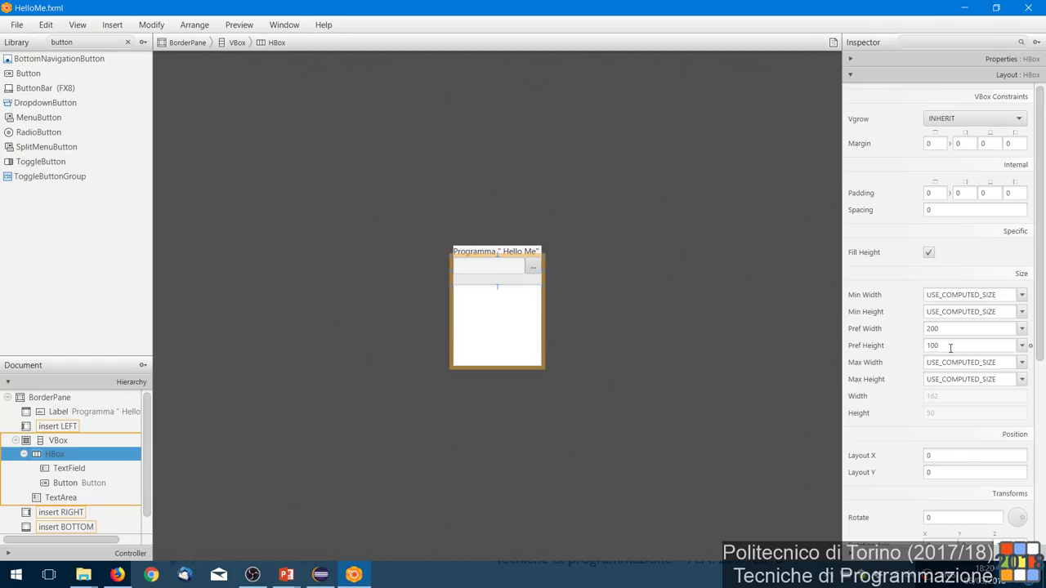
{"action": "left_click", "coordinate": [1021, 329]}
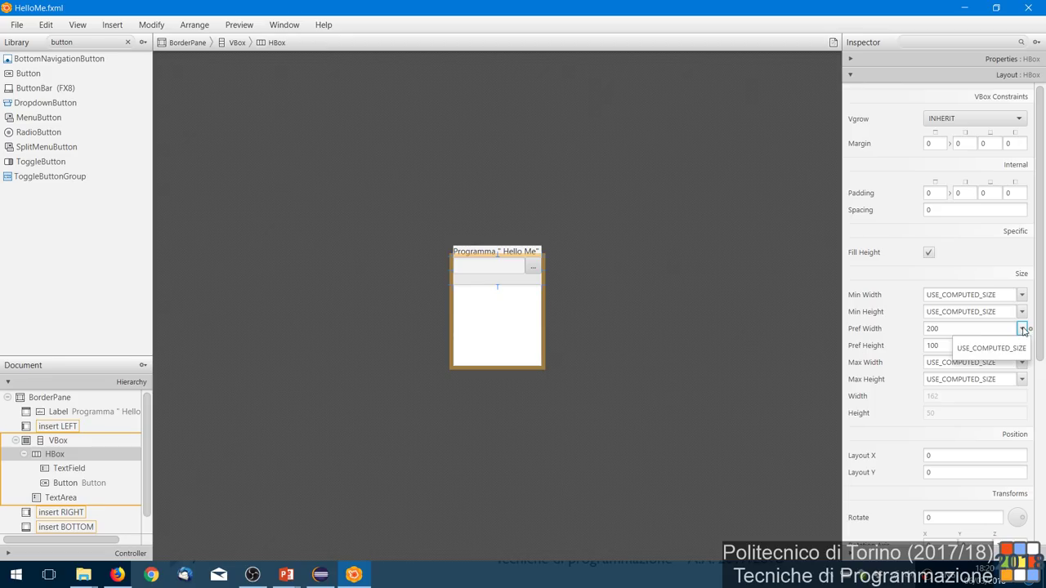
{"action": "left_click", "coordinate": [1015, 349]}
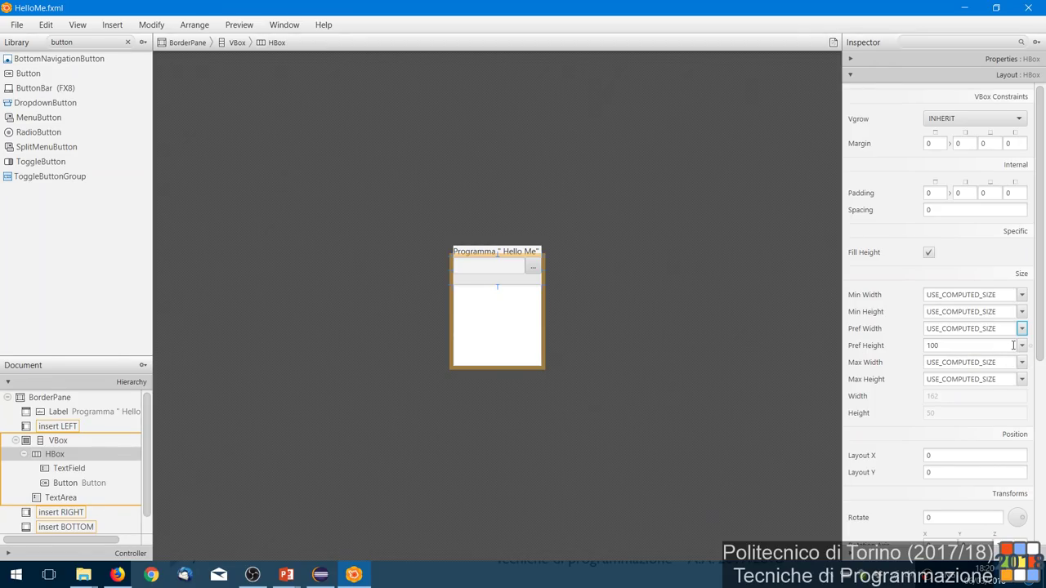
{"action": "left_click", "coordinate": [1021, 347]}
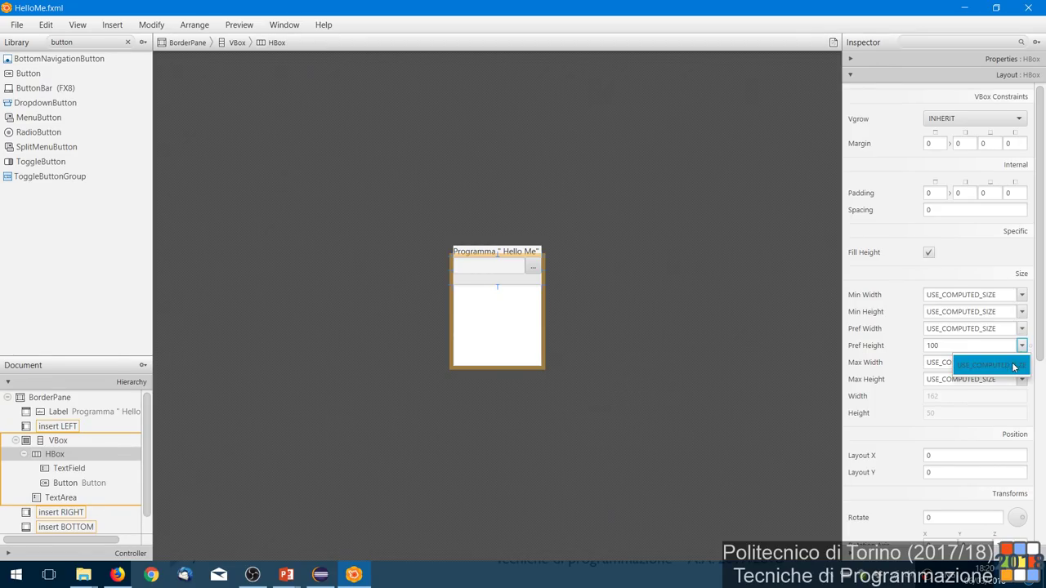
{"action": "left_click", "coordinate": [1015, 365]}
{"action": "left_click", "coordinate": [741, 358]}
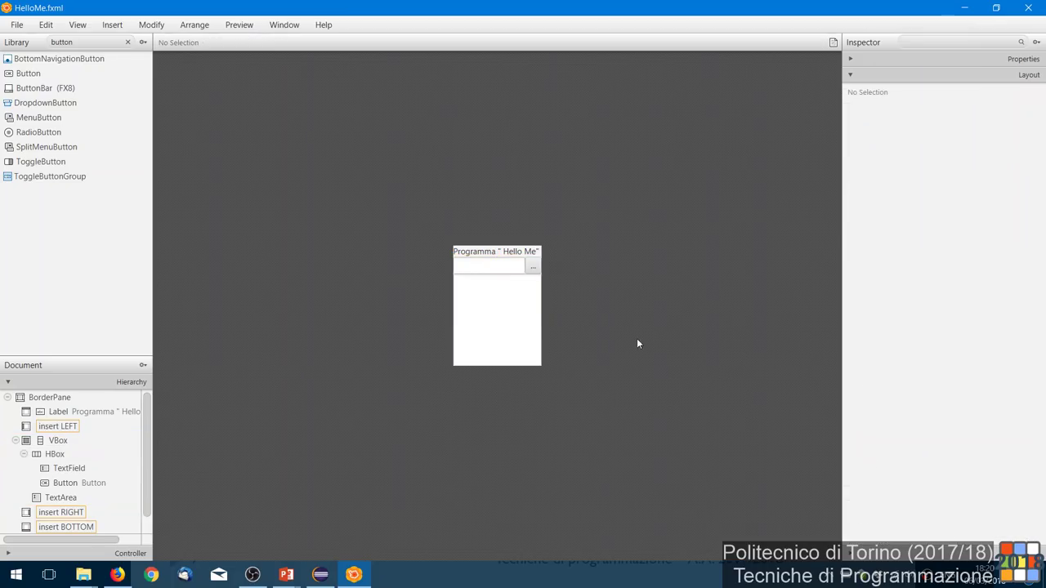
Step: Set the preferred width and preferred height of the VBox to USE_COMPUTED_SIZE
{"action": "left_click", "coordinate": [534, 324]}
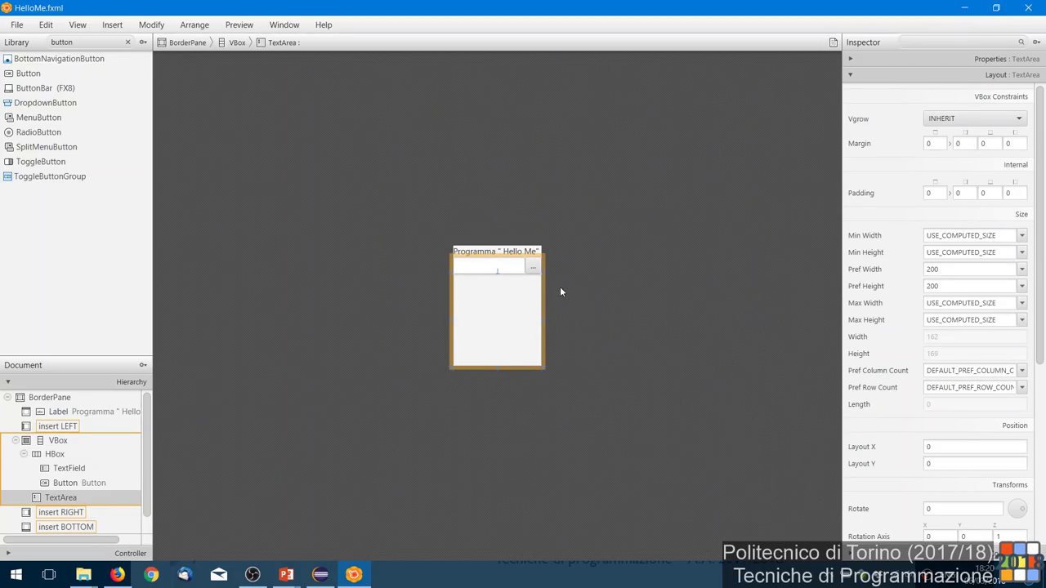
{"action": "left_click", "coordinate": [58, 456]}
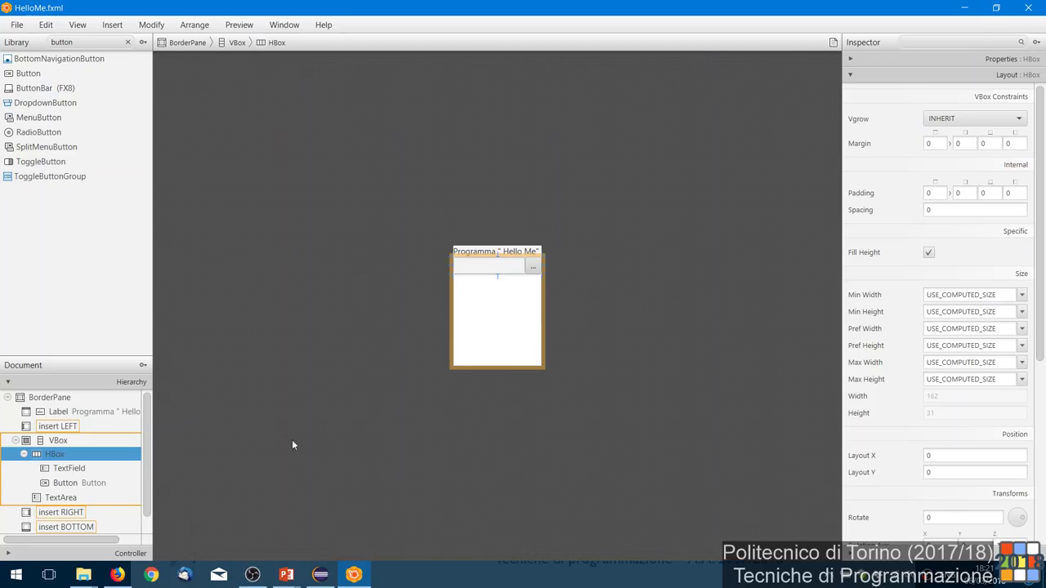
{"action": "left_click", "coordinate": [56, 441]}
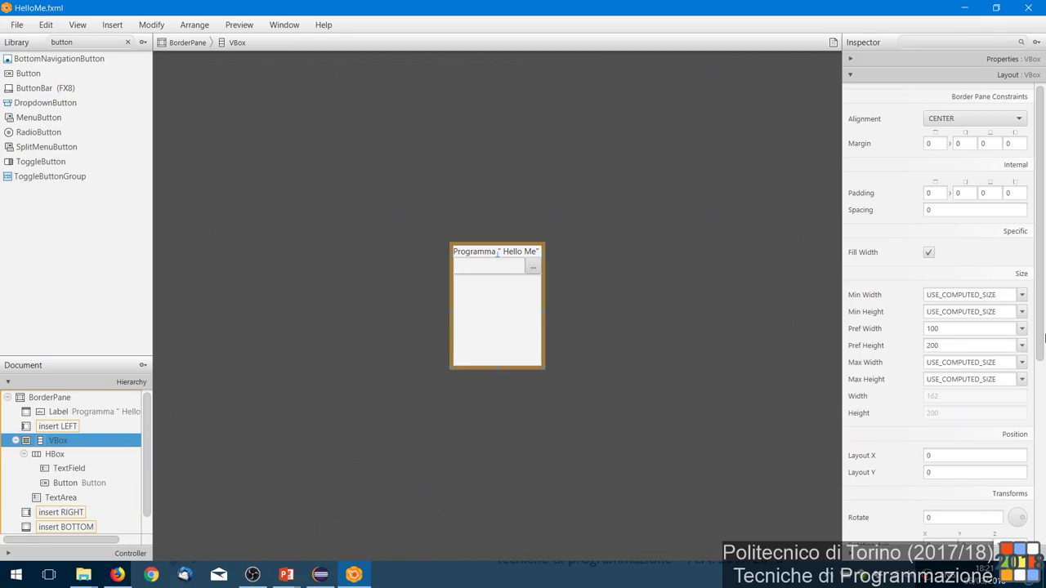
{"action": "left_click", "coordinate": [1021, 328]}
{"action": "left_click", "coordinate": [1010, 349]}
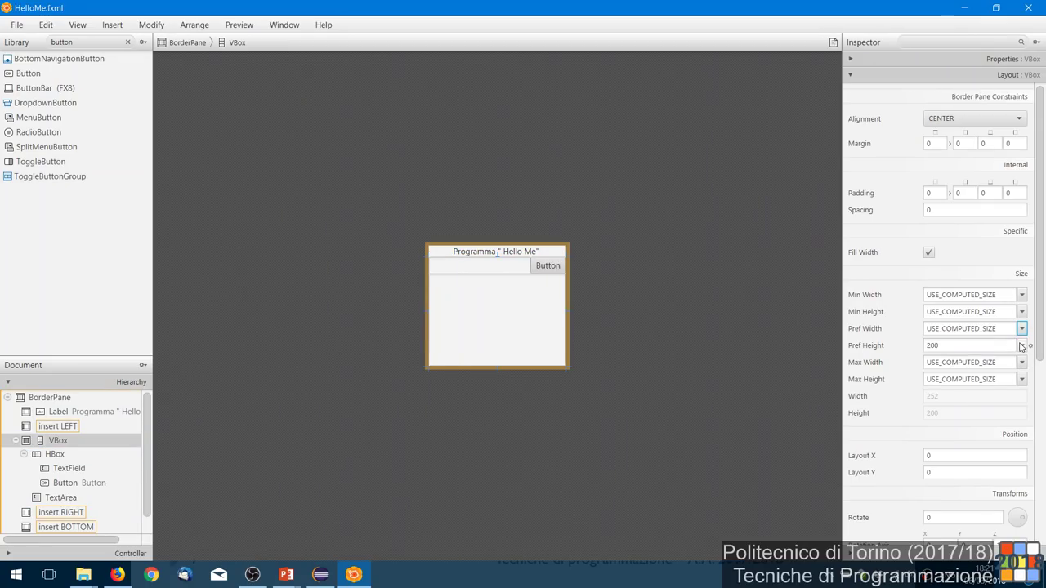
{"action": "left_click", "coordinate": [1021, 346]}
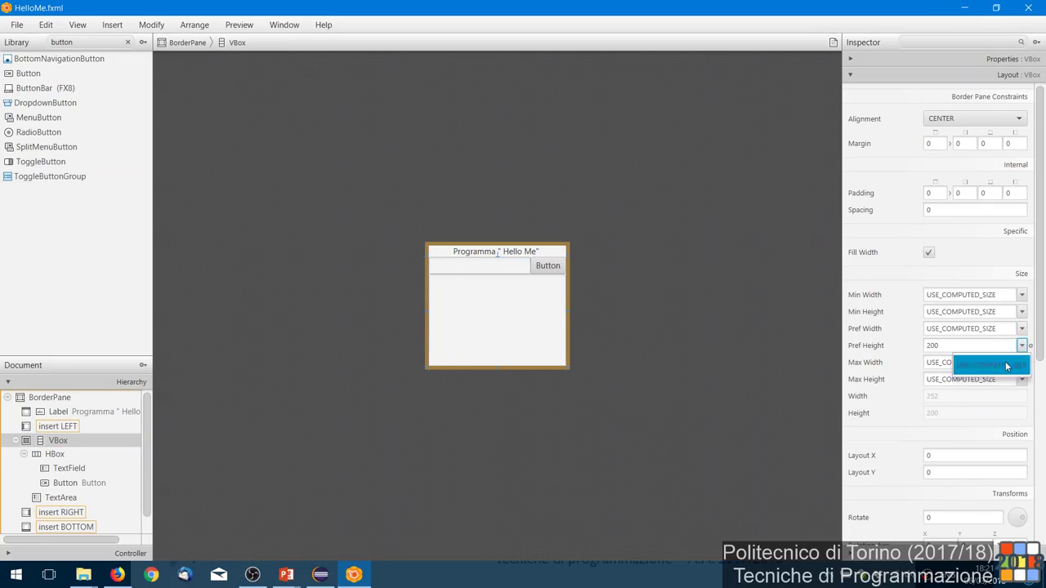
{"action": "left_click", "coordinate": [681, 335]}
Step: Check the layout sizes of the other elements, and set the TextArea's preferred width and height to USE_COMPUTED_SIZE
{"action": "left_click", "coordinate": [563, 326]}
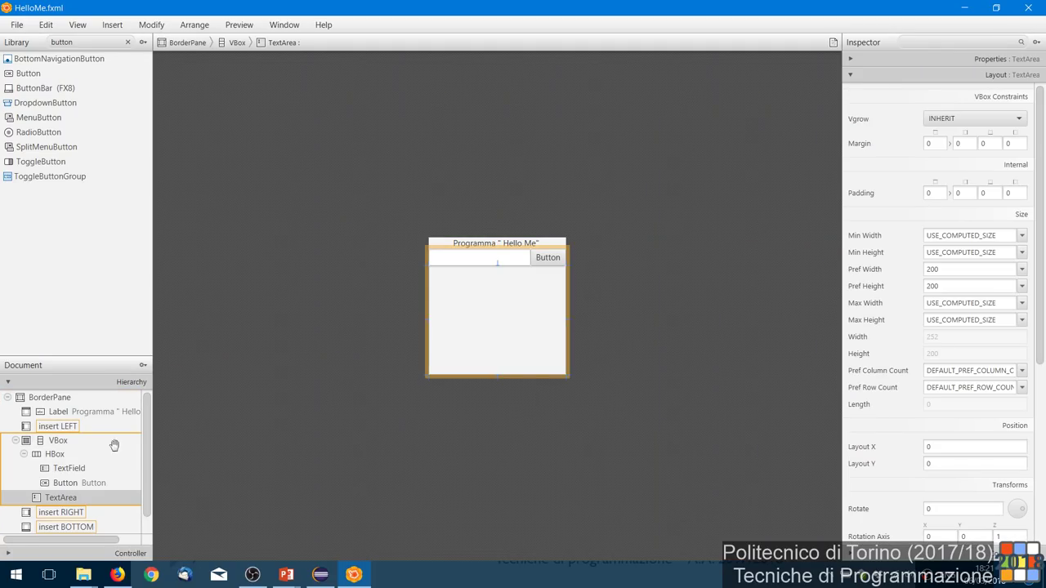
{"action": "left_click", "coordinate": [59, 399]}
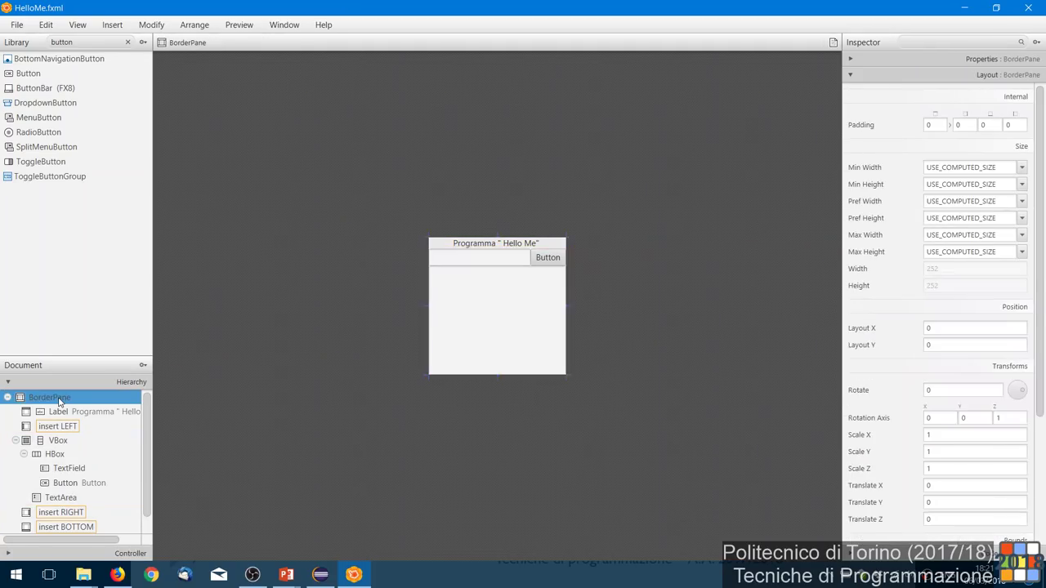
{"action": "left_click", "coordinate": [54, 442]}
{"action": "left_click", "coordinate": [66, 469]}
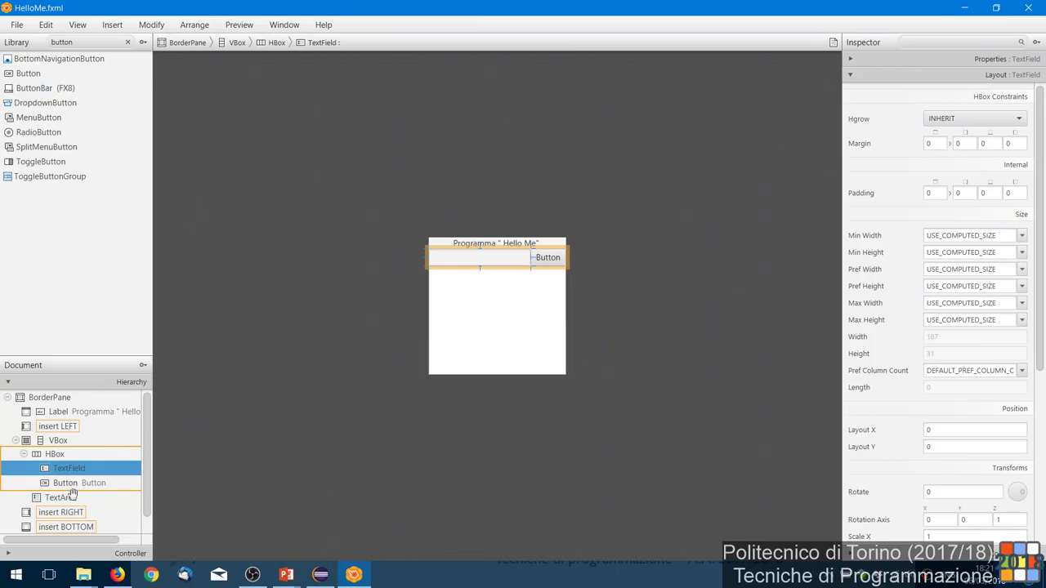
{"action": "left_click", "coordinate": [69, 498]}
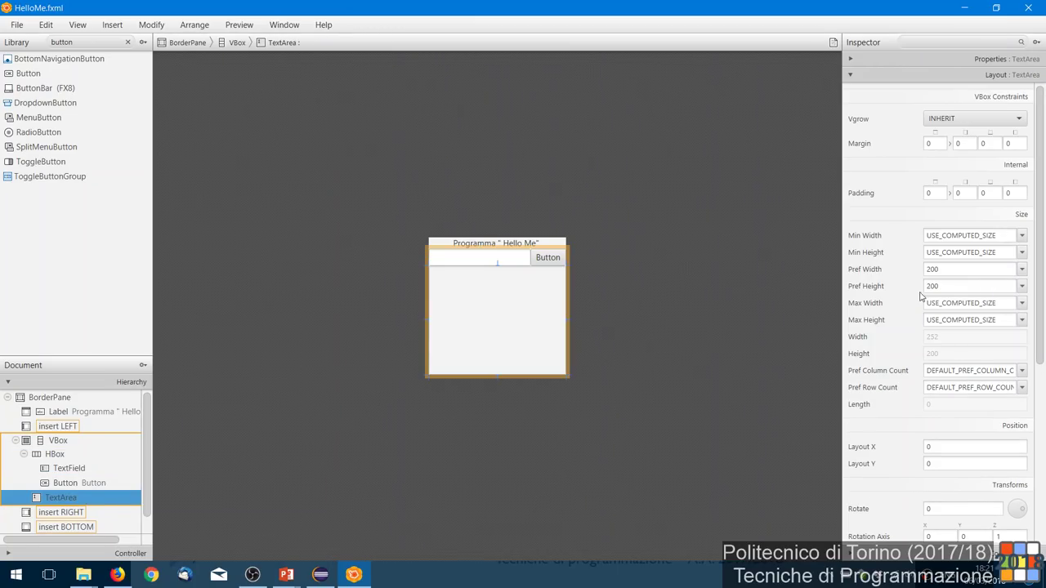
{"action": "left_click", "coordinate": [1022, 269]}
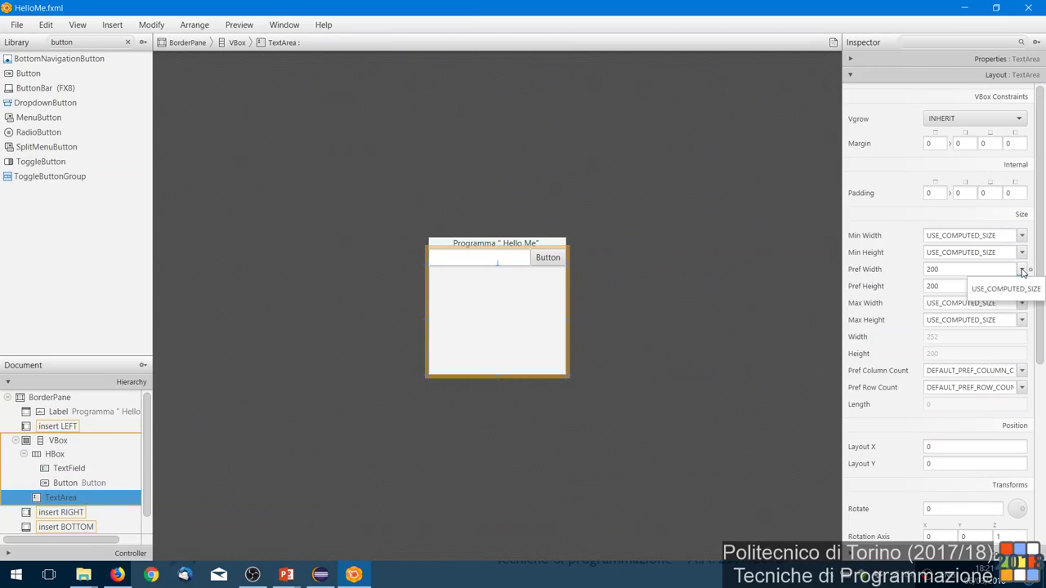
{"action": "left_click", "coordinate": [1017, 286]}
{"action": "left_click", "coordinate": [1021, 286]}
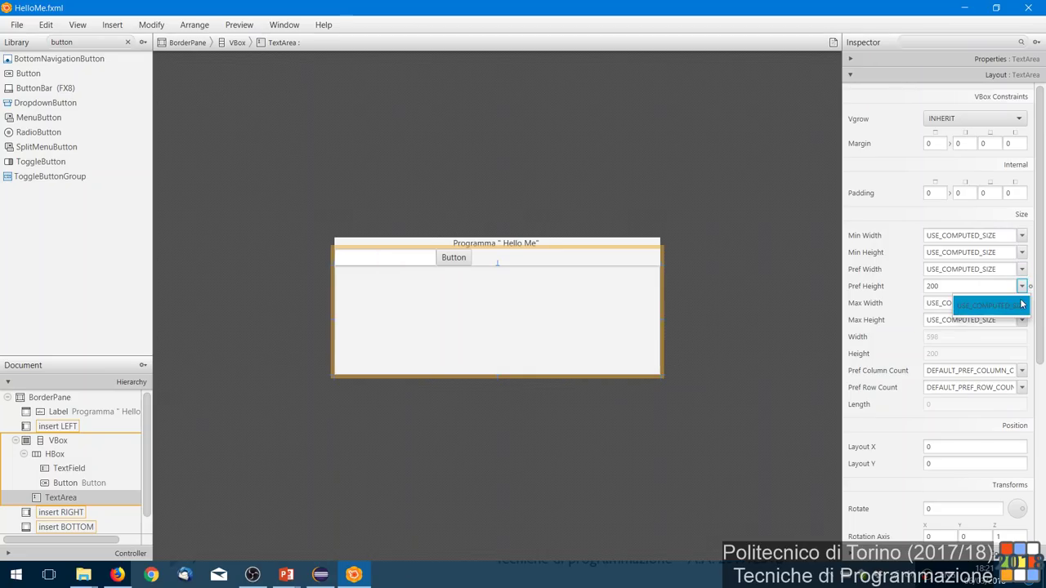
{"action": "left_click", "coordinate": [985, 303]}
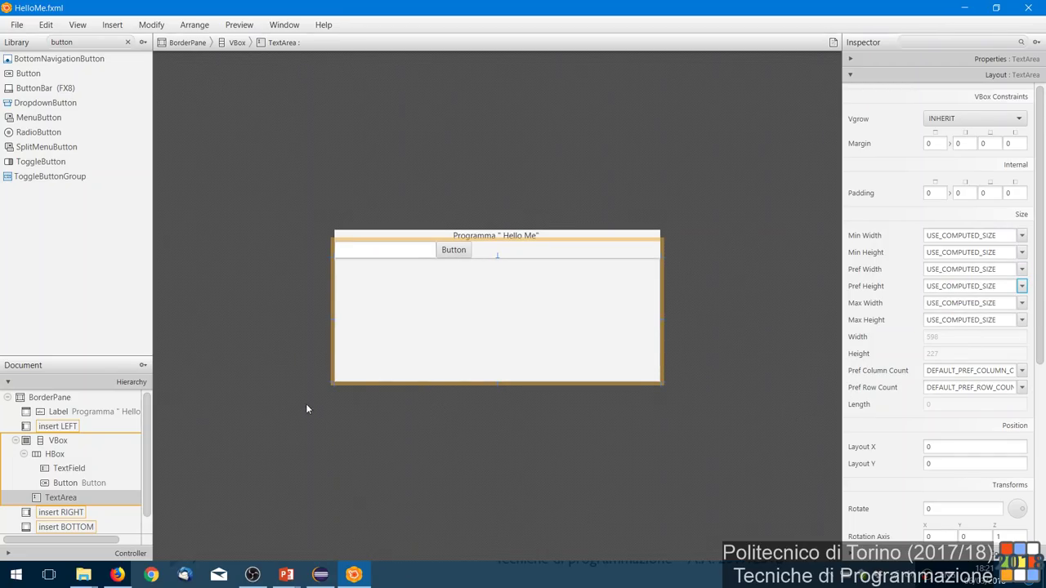
{"action": "left_click", "coordinate": [779, 337]}
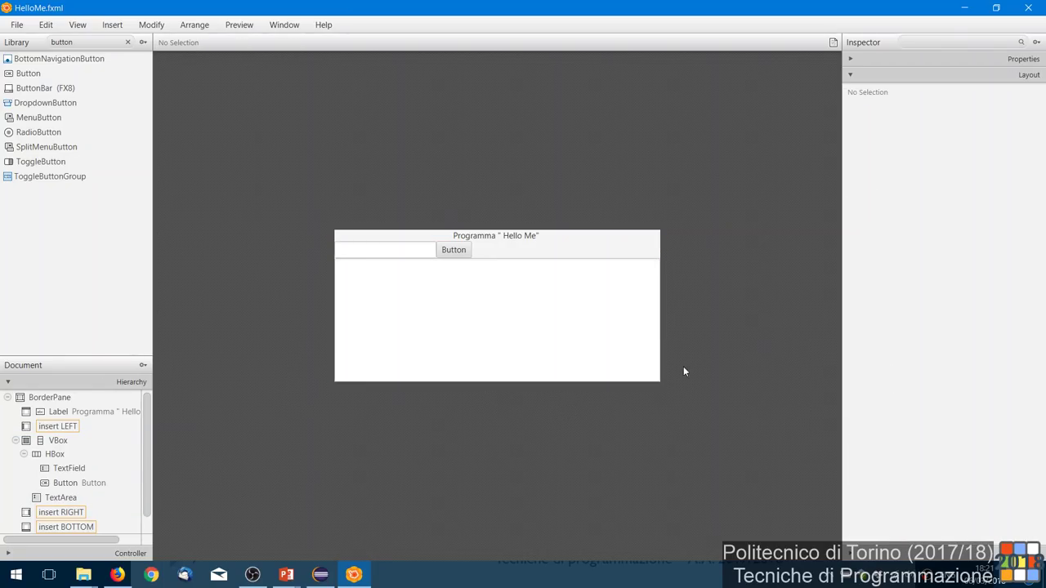
Step: Examine the TextArea, Button and TextField in the layout, checking each one's size settings
{"action": "left_click", "coordinate": [610, 336]}
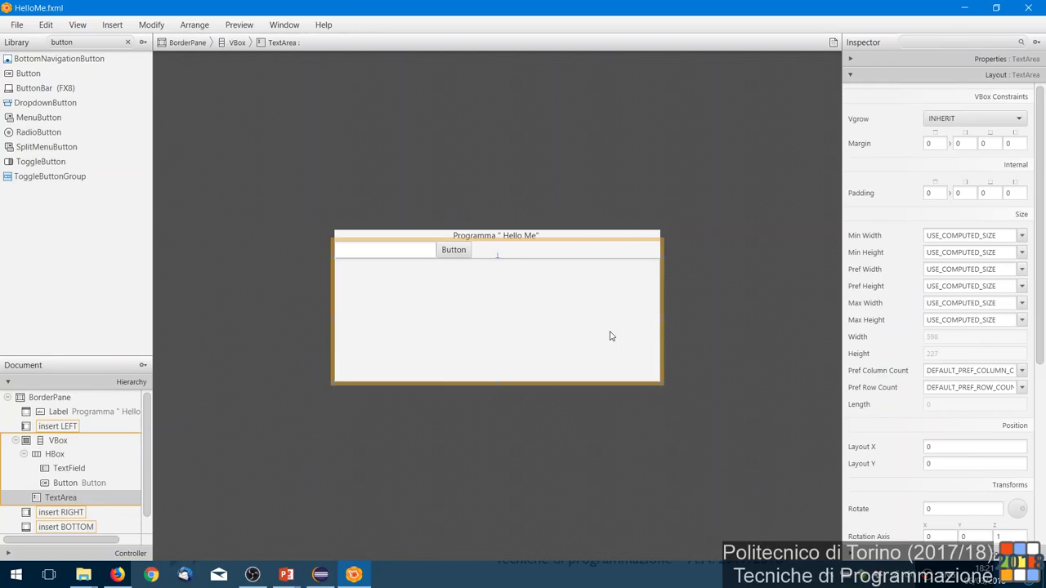
{"action": "left_click", "coordinate": [731, 304]}
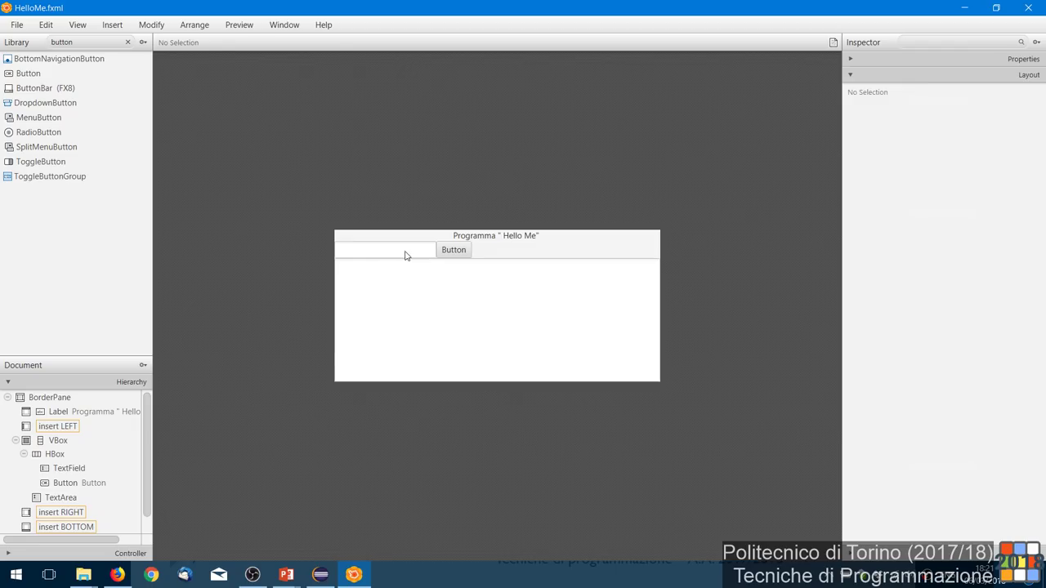
{"action": "left_click", "coordinate": [407, 256]}
{"action": "left_click", "coordinate": [467, 253]}
{"action": "left_click", "coordinate": [467, 311]}
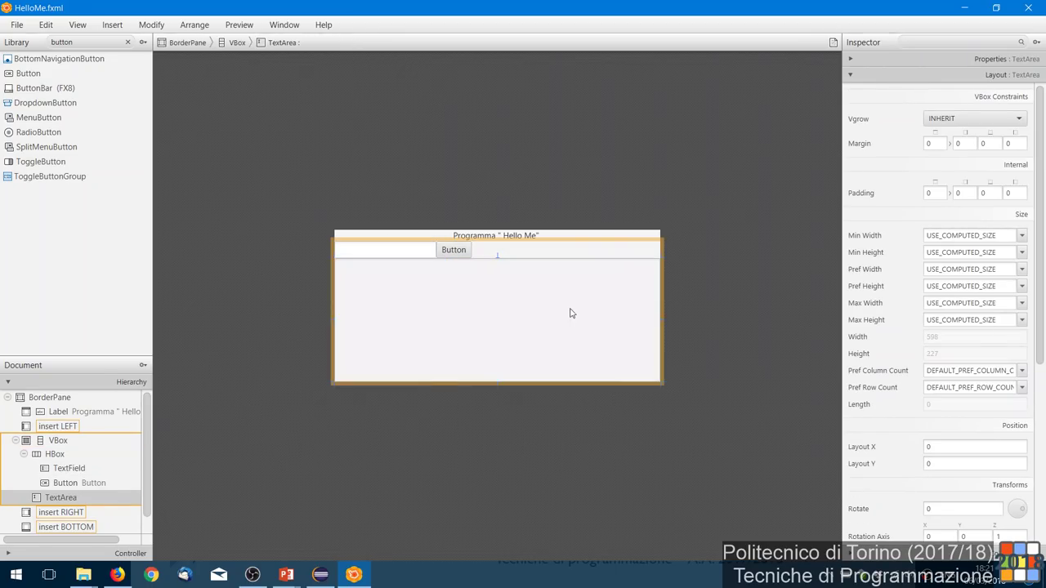
{"action": "left_click", "coordinate": [701, 308]}
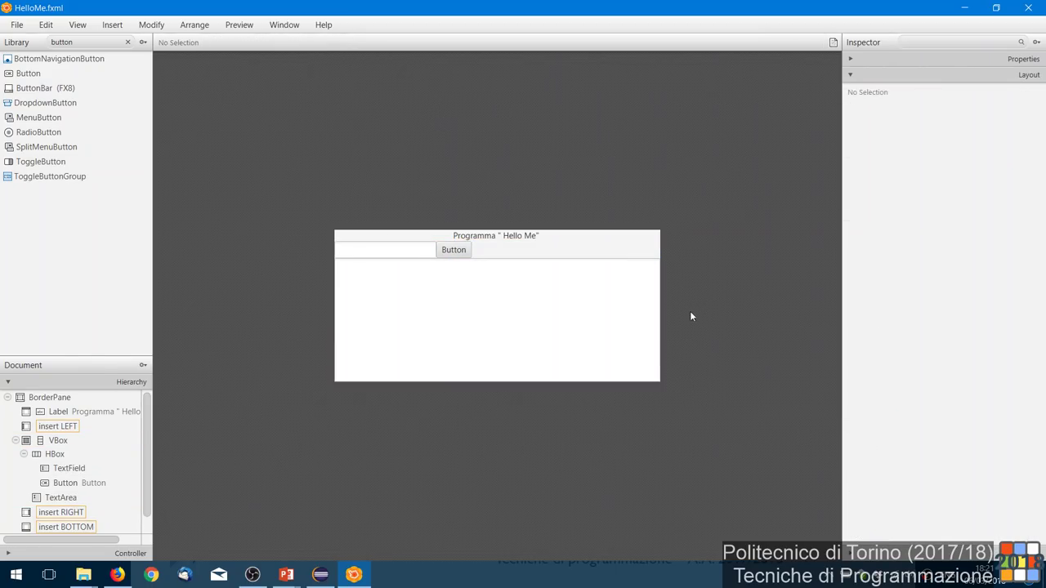
{"action": "left_click", "coordinate": [456, 253]}
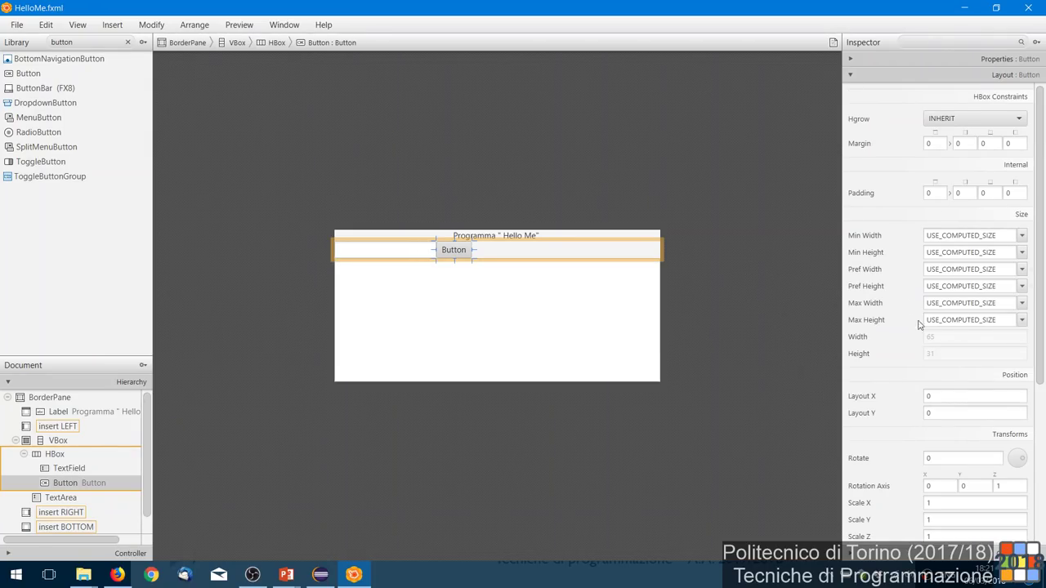
{"action": "scroll", "coordinate": [919, 324], "scroll_direction": "down", "scroll_amount": 2}
{"action": "scroll", "coordinate": [919, 324], "scroll_direction": "up", "scroll_amount": 2}
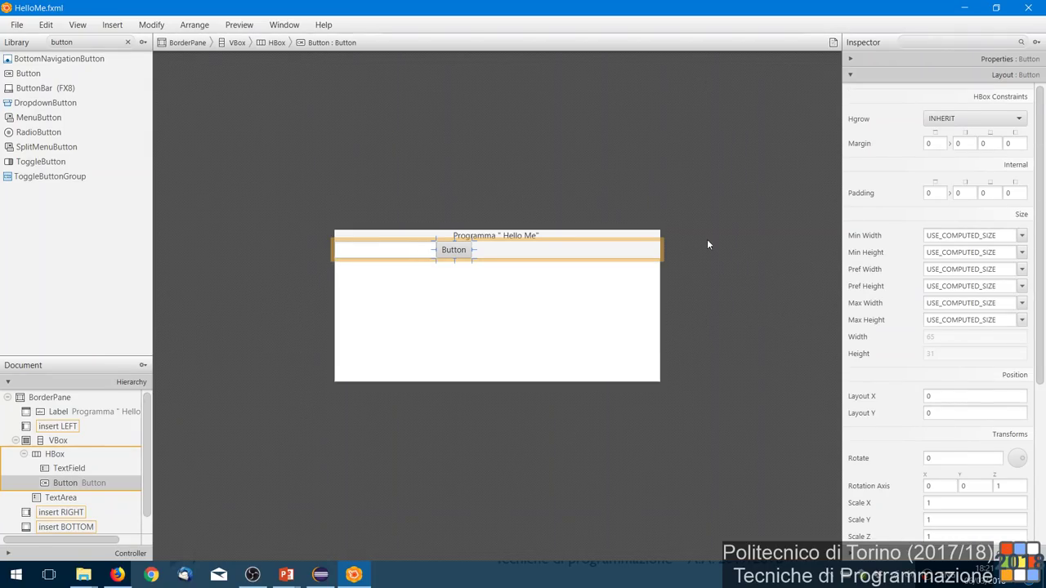
{"action": "left_click", "coordinate": [357, 253]}
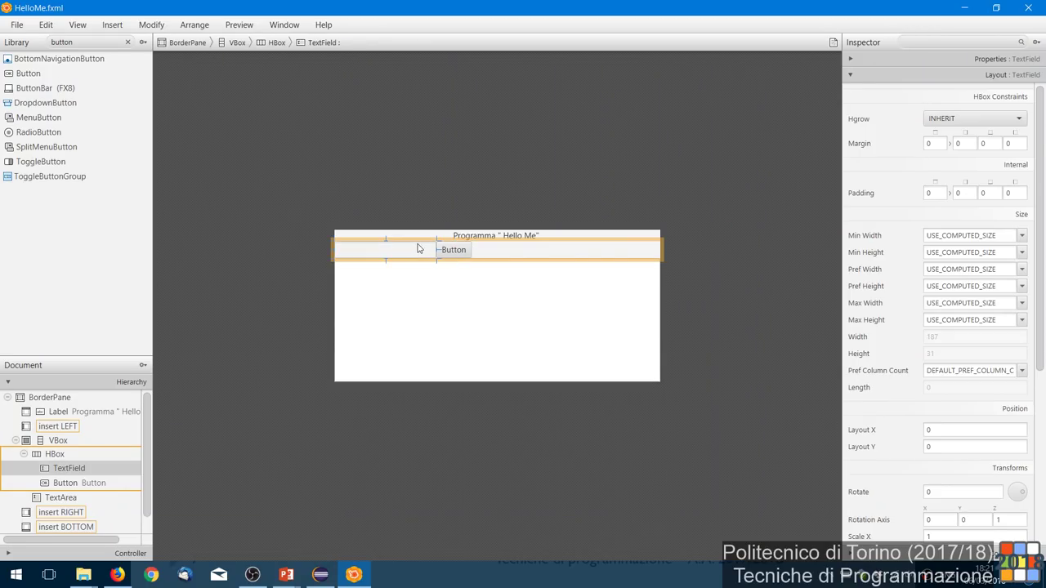
Step: Inspect the Button, TextArea and HBox one after another, reviewing their layout and size settings
{"action": "left_click", "coordinate": [294, 245]}
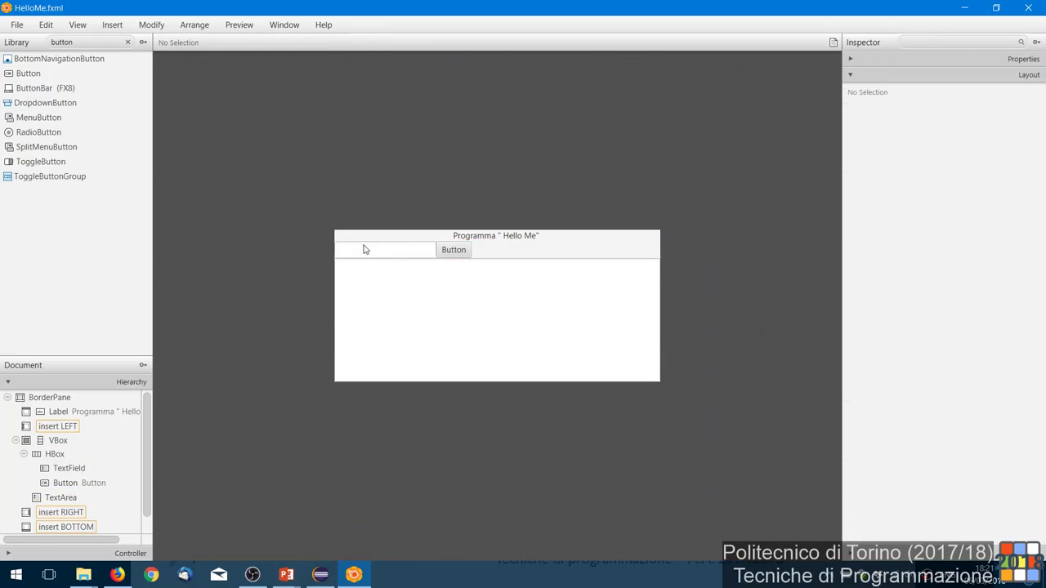
{"action": "left_click", "coordinate": [453, 253]}
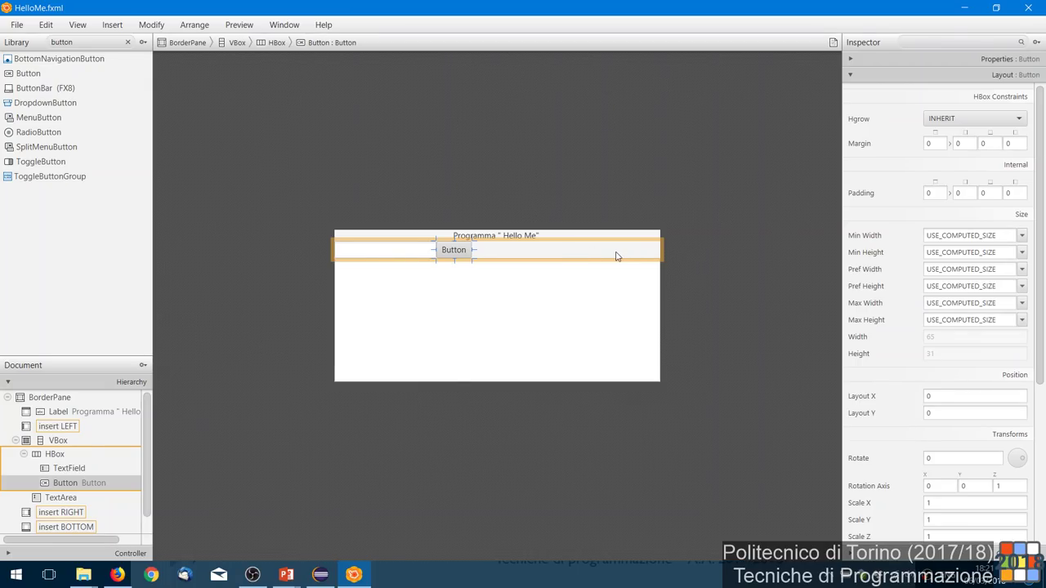
{"action": "left_click", "coordinate": [609, 306]}
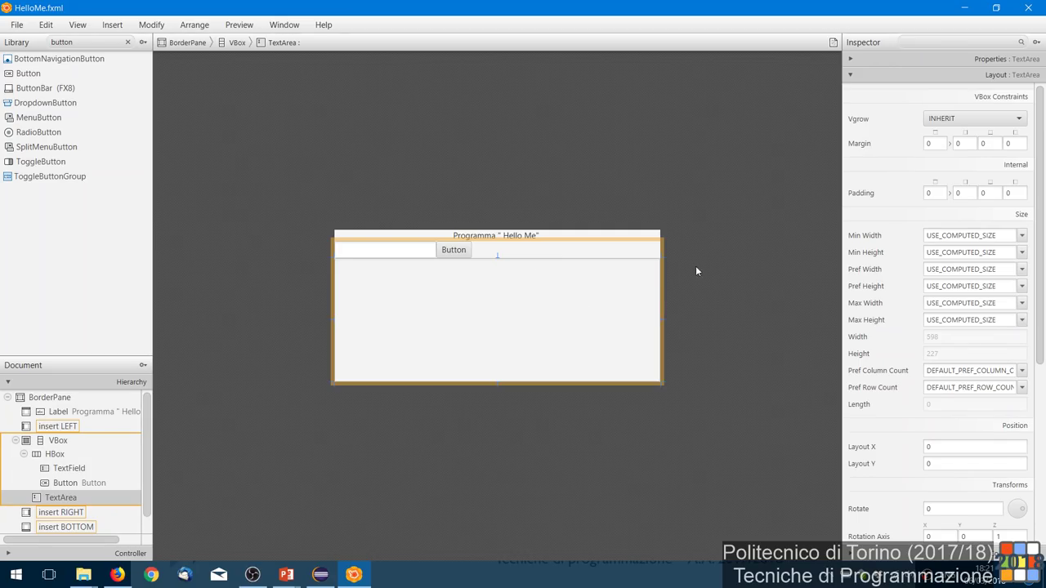
{"action": "left_click", "coordinate": [646, 257]}
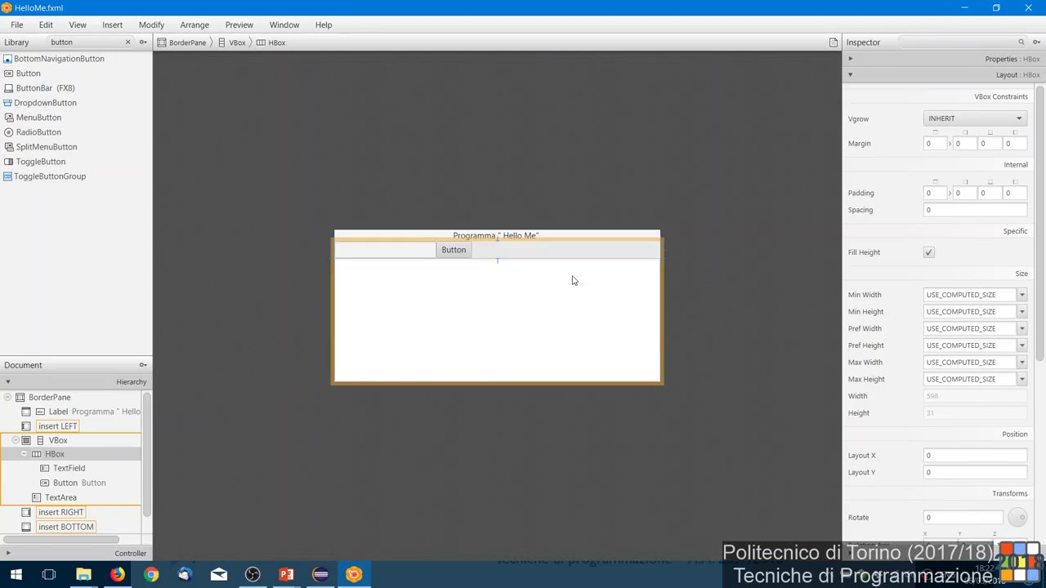
Step: Look up the VBox's spacing property in the JavaFX documentation and set the VBox's spacing to 5
{"action": "left_click", "coordinate": [59, 443]}
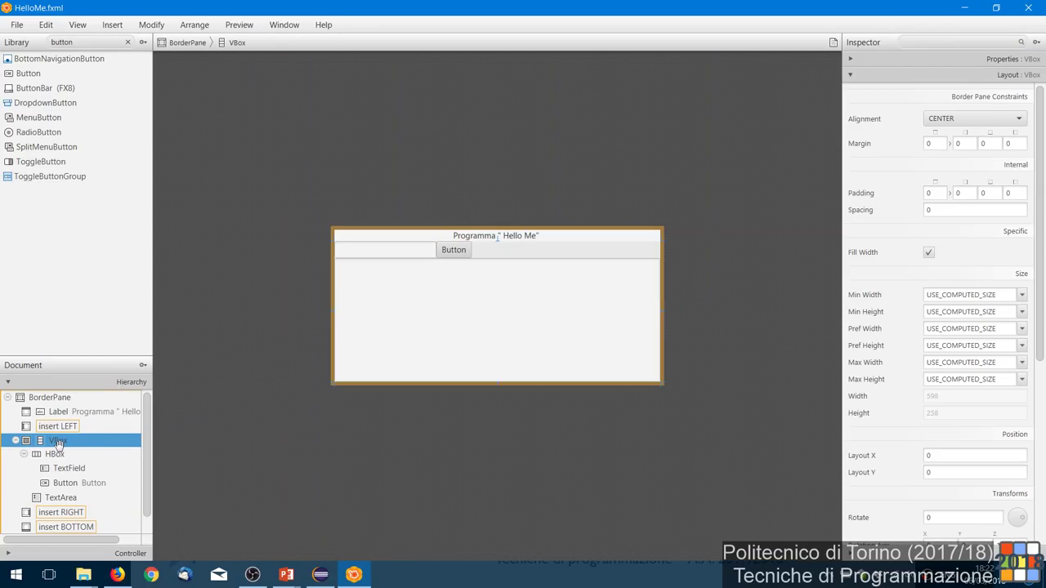
{"action": "left_click", "coordinate": [864, 214]}
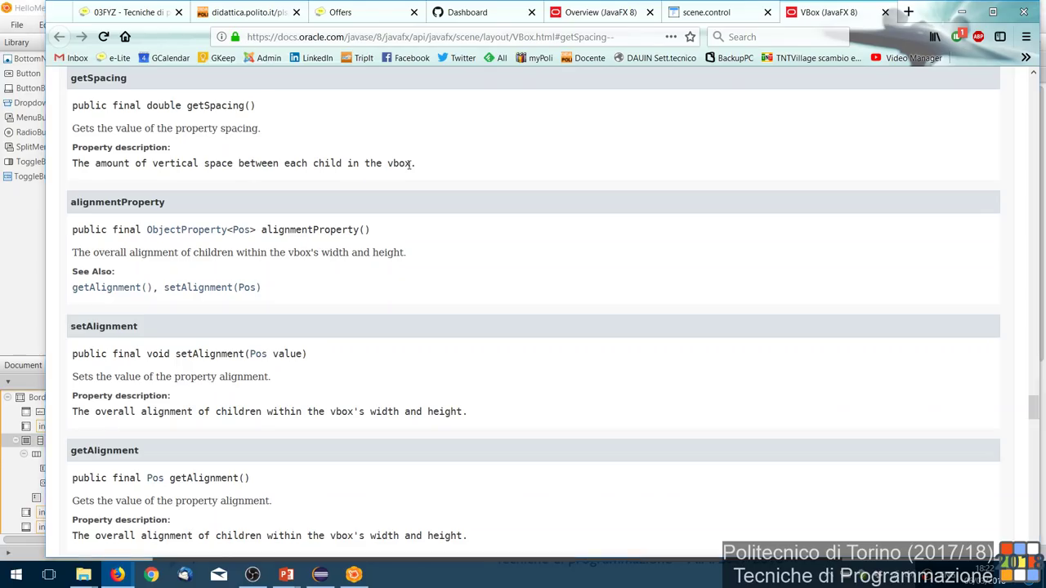
{"action": "key", "text": "alt+Tab"}
{"action": "left_click", "coordinate": [954, 210]}
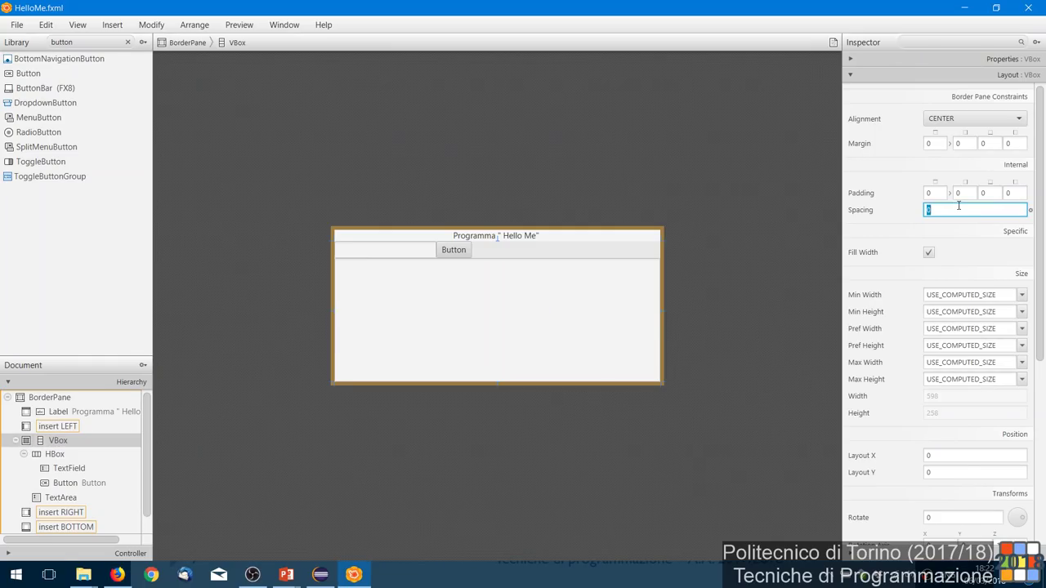
{"action": "type", "text": "5"}
{"action": "key", "text": "Return"}
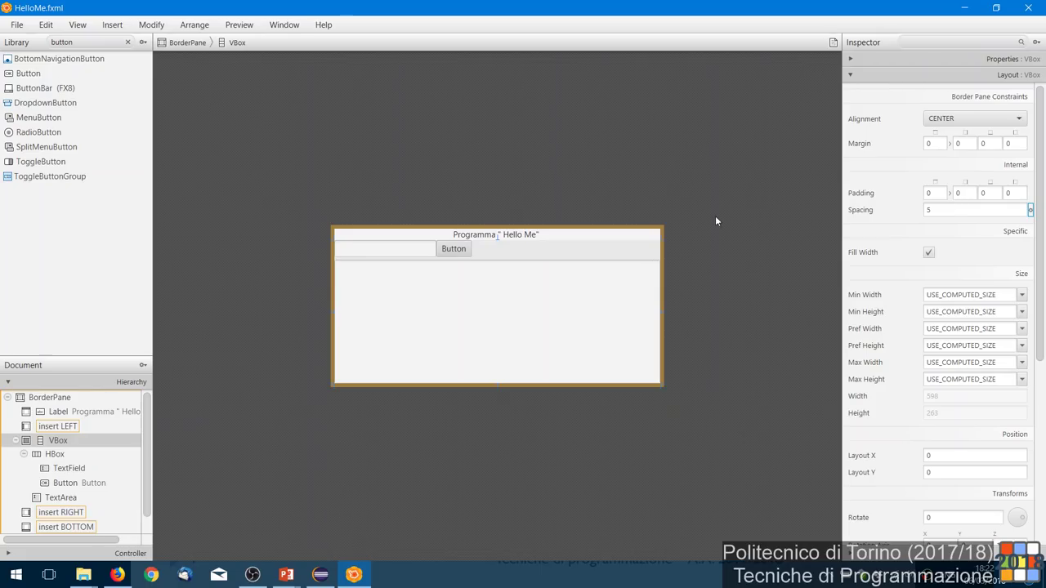
Step: Set the spacing between the children of the HBox to 5
{"action": "left_click", "coordinate": [56, 454]}
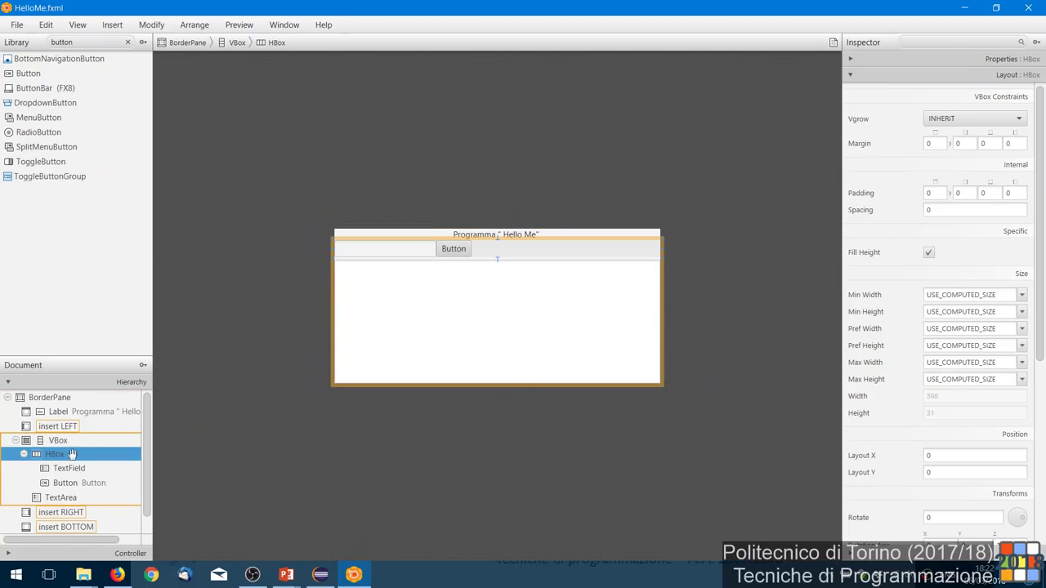
{"action": "left_click", "coordinate": [974, 209]}
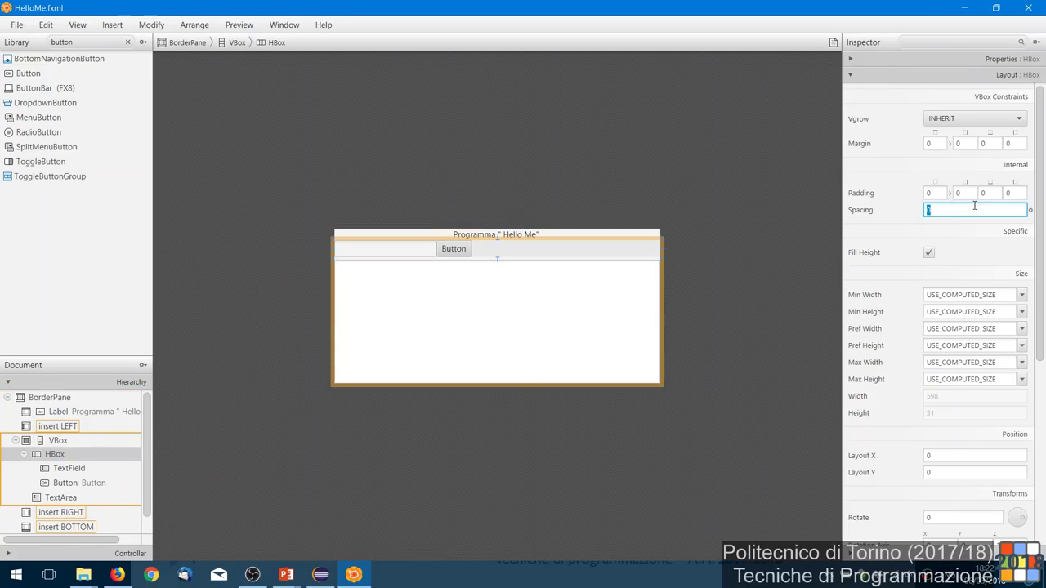
{"action": "type", "text": "5"}
{"action": "key", "text": "Return"}
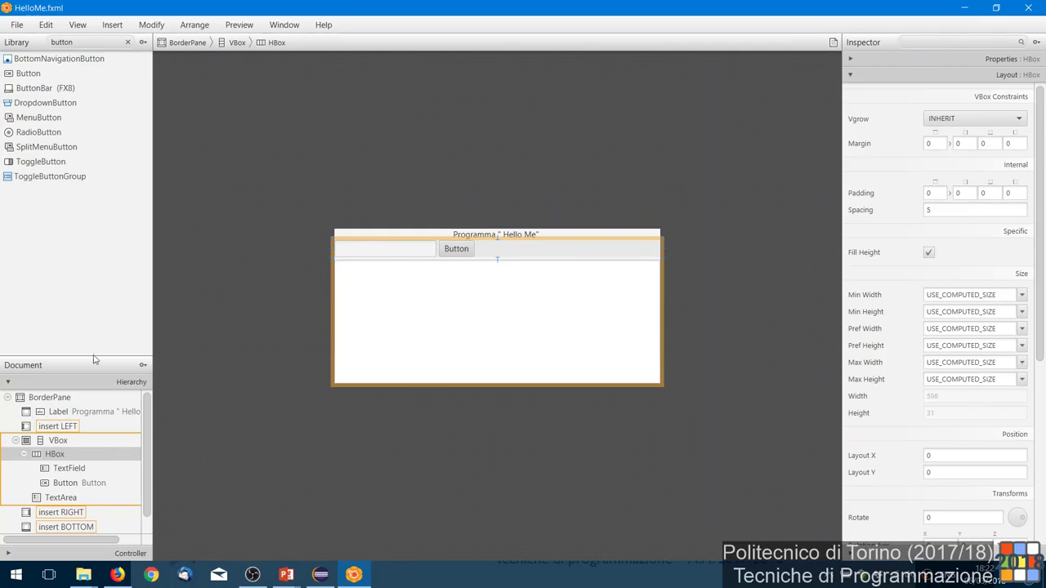
Step: Give the VBox a margin of 5 on all four sides and clear the selection
{"action": "left_click", "coordinate": [55, 440]}
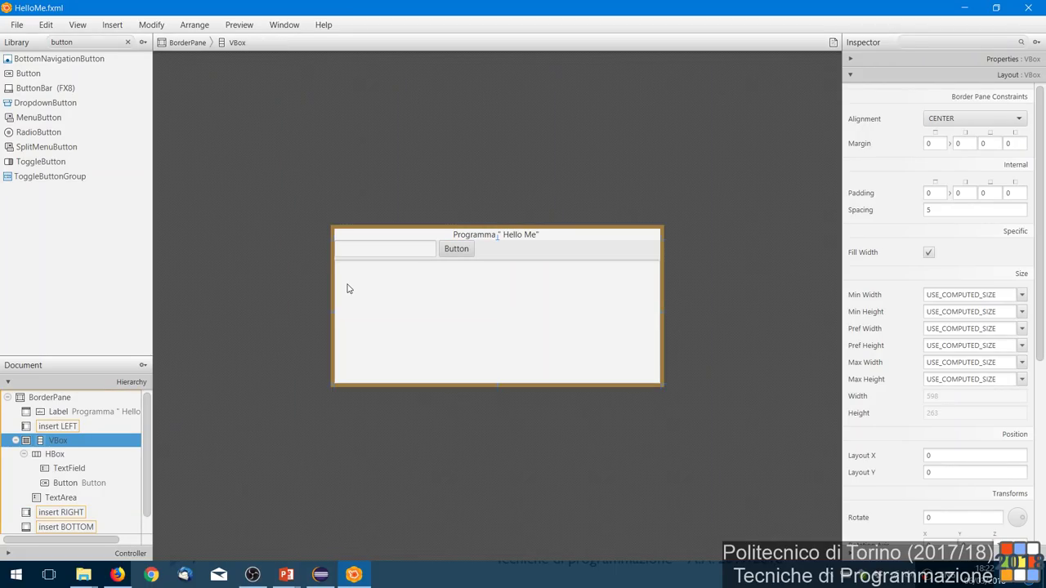
{"action": "left_click", "coordinate": [929, 192]}
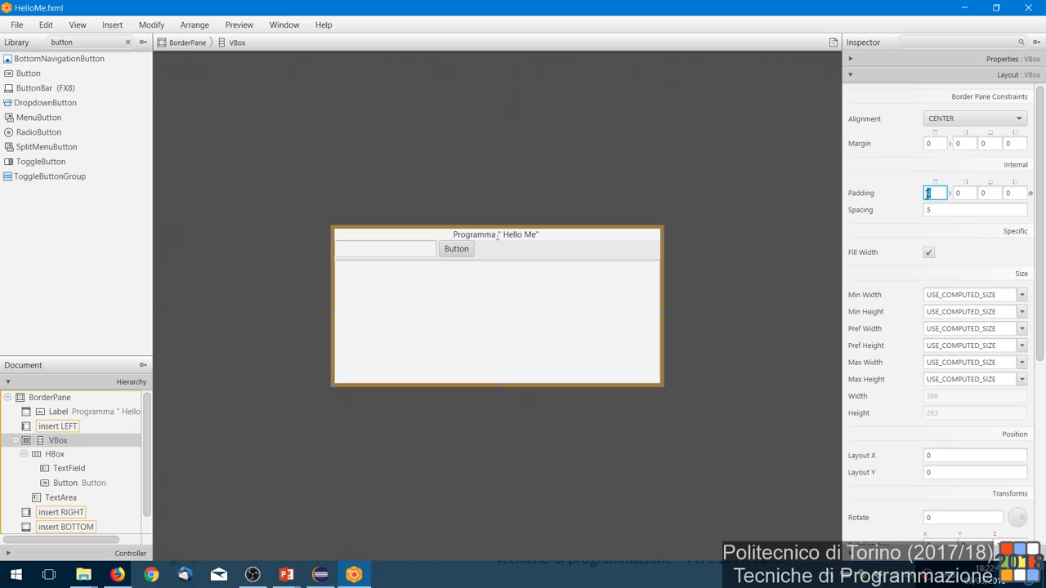
{"action": "left_click", "coordinate": [928, 143]}
{"action": "type", "text": "5"}
{"action": "left_click", "coordinate": [952, 144]}
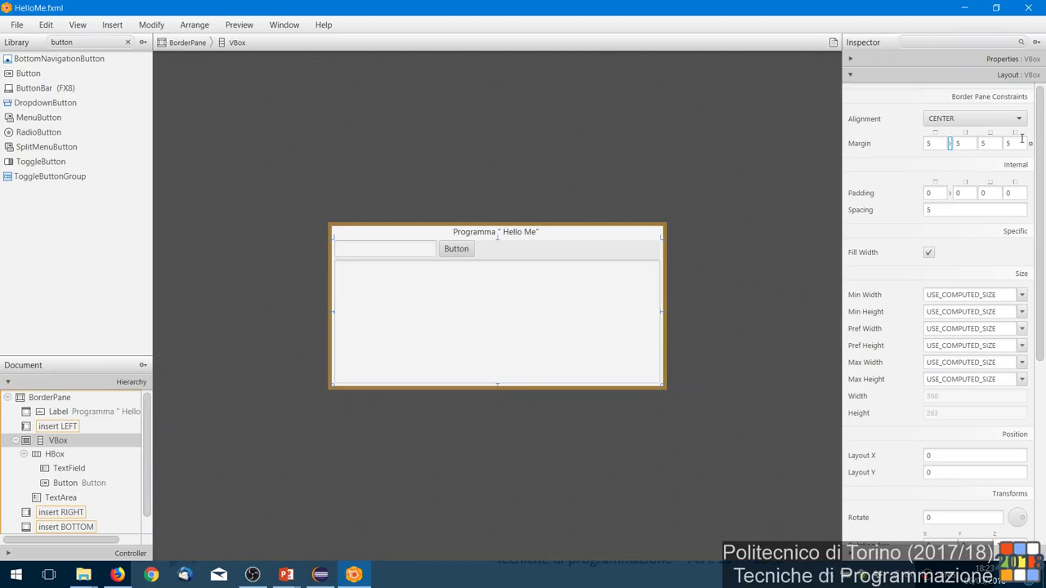
{"action": "left_click", "coordinate": [744, 183]}
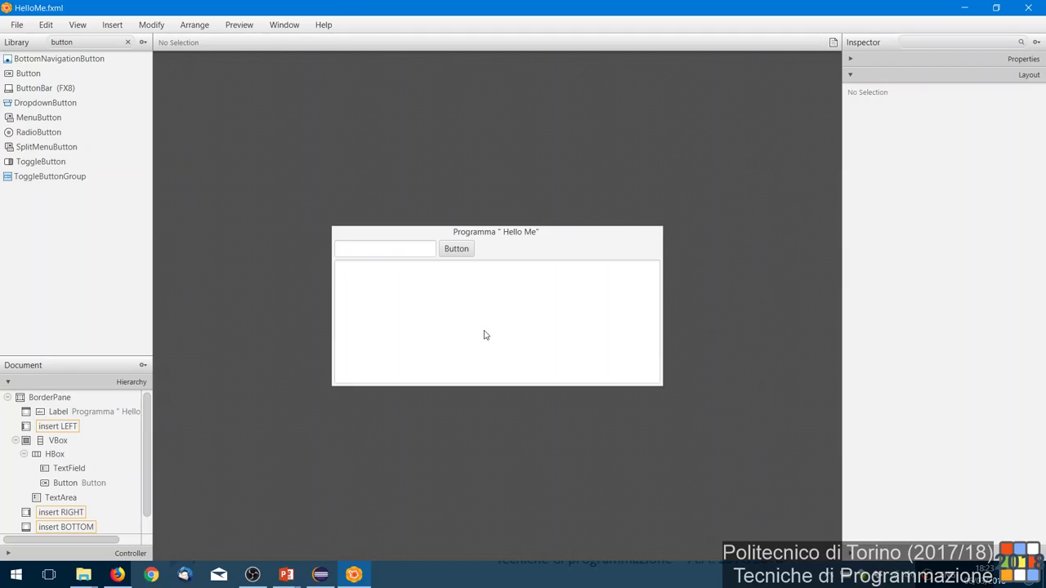
Step: Show the Properties settings in the inspector instead of the Layout settings
{"action": "left_click", "coordinate": [1010, 62]}
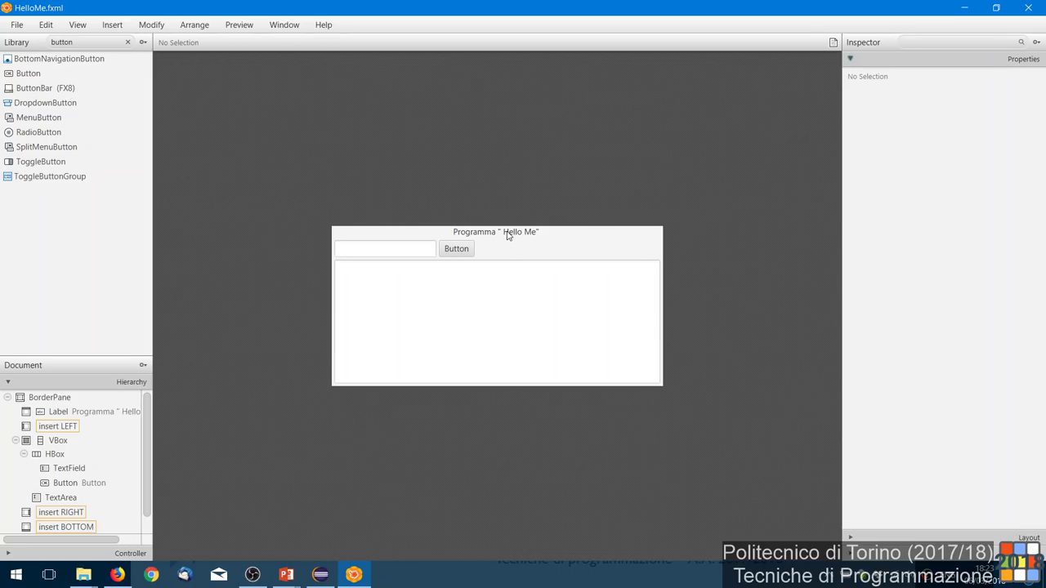